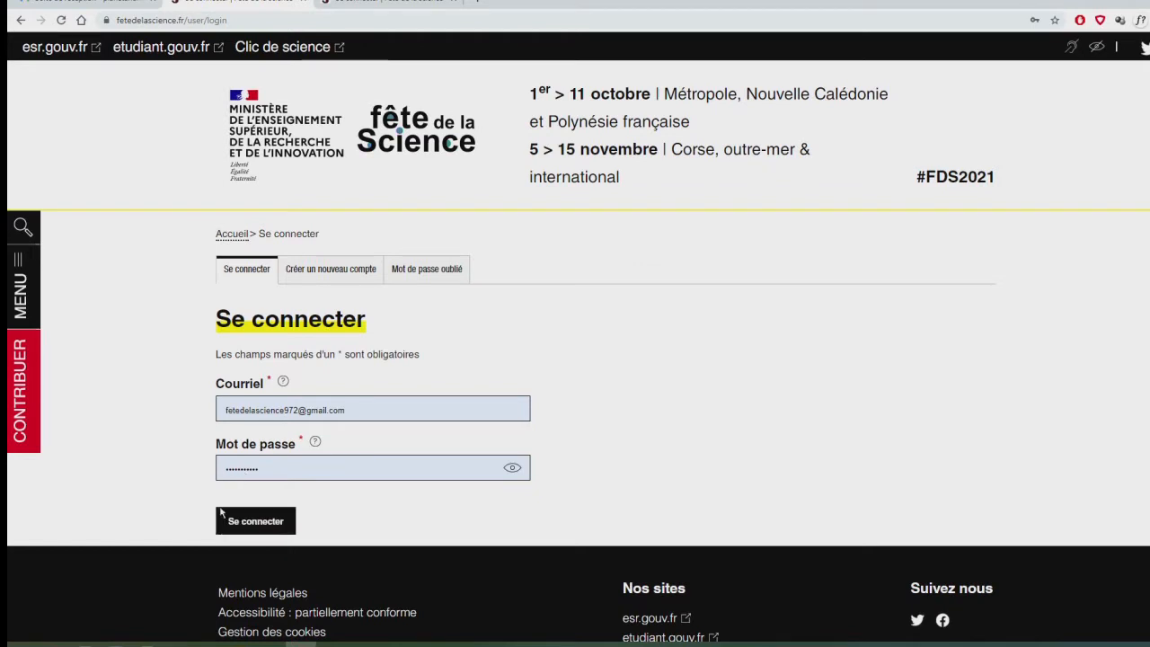
Look at the forgotten-password page and open the form for creating a new account.
{"action": "left_click", "coordinate": [440, 272]}
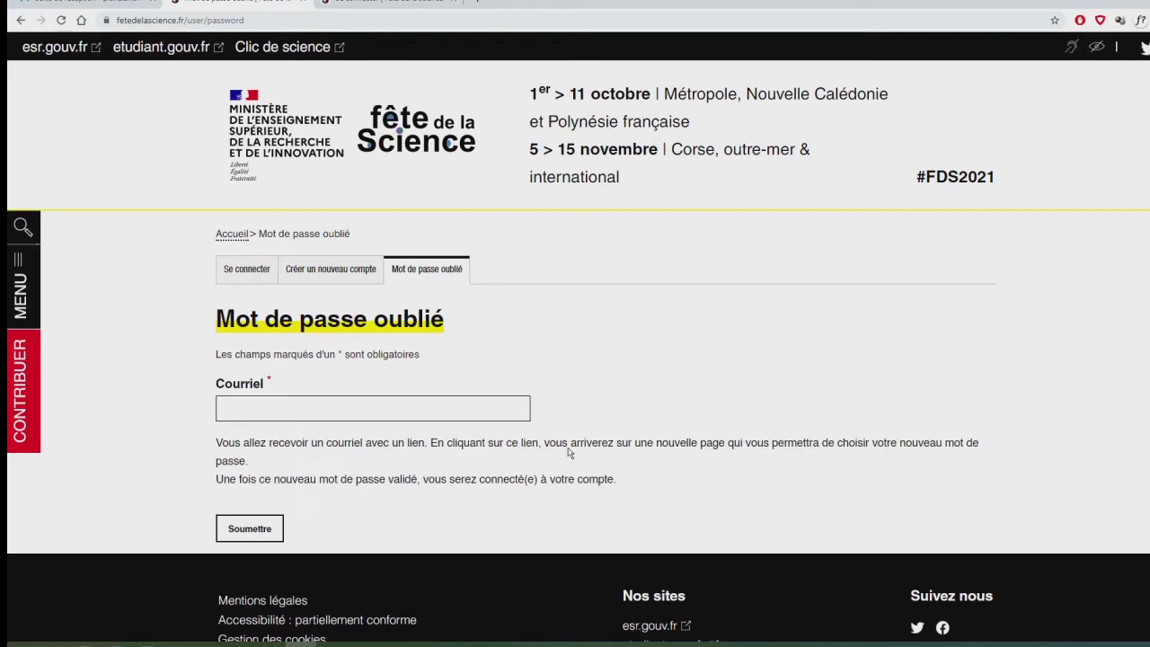
{"action": "left_click", "coordinate": [342, 272]}
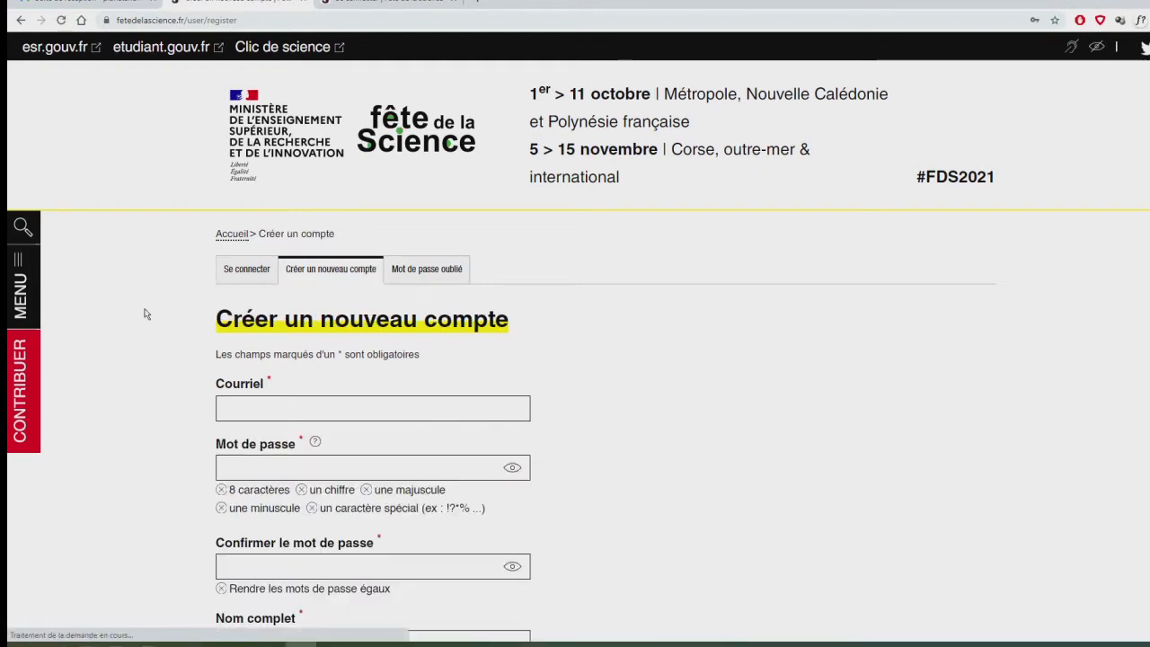
{"action": "scroll", "coordinate": [139, 314], "scroll_direction": "down", "scroll_amount": 3}
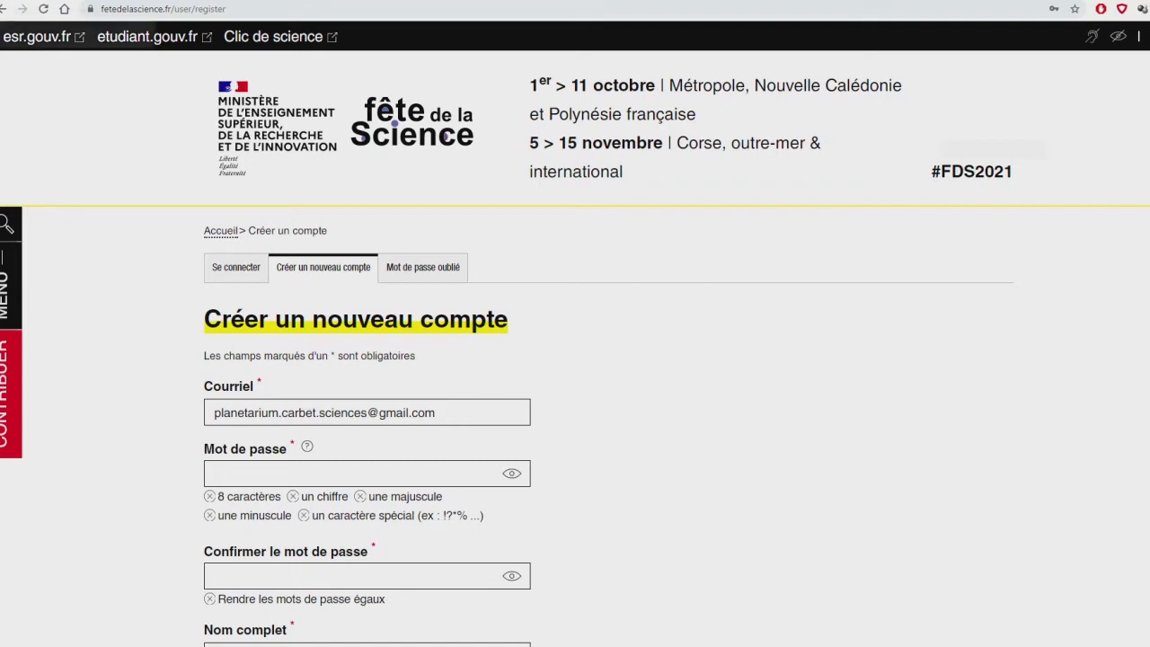
Switch to Gmail and follow the account validation link in the Fête de la science email.
{"action": "left_click", "coordinate": [117, 11]}
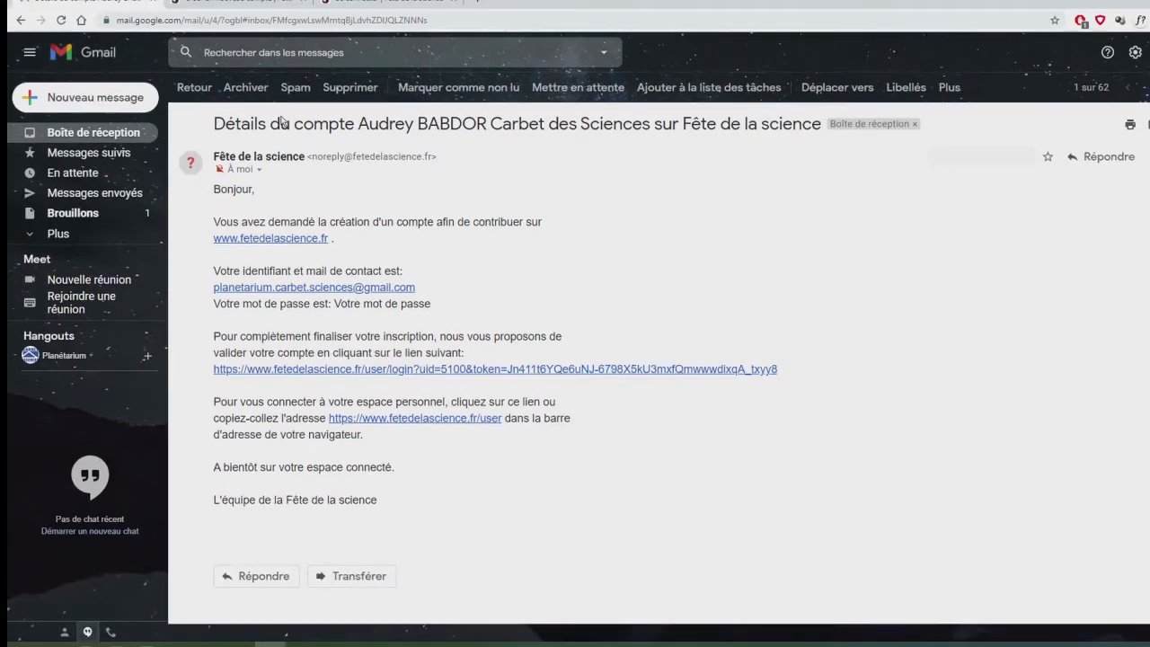
{"action": "left_click", "coordinate": [376, 369]}
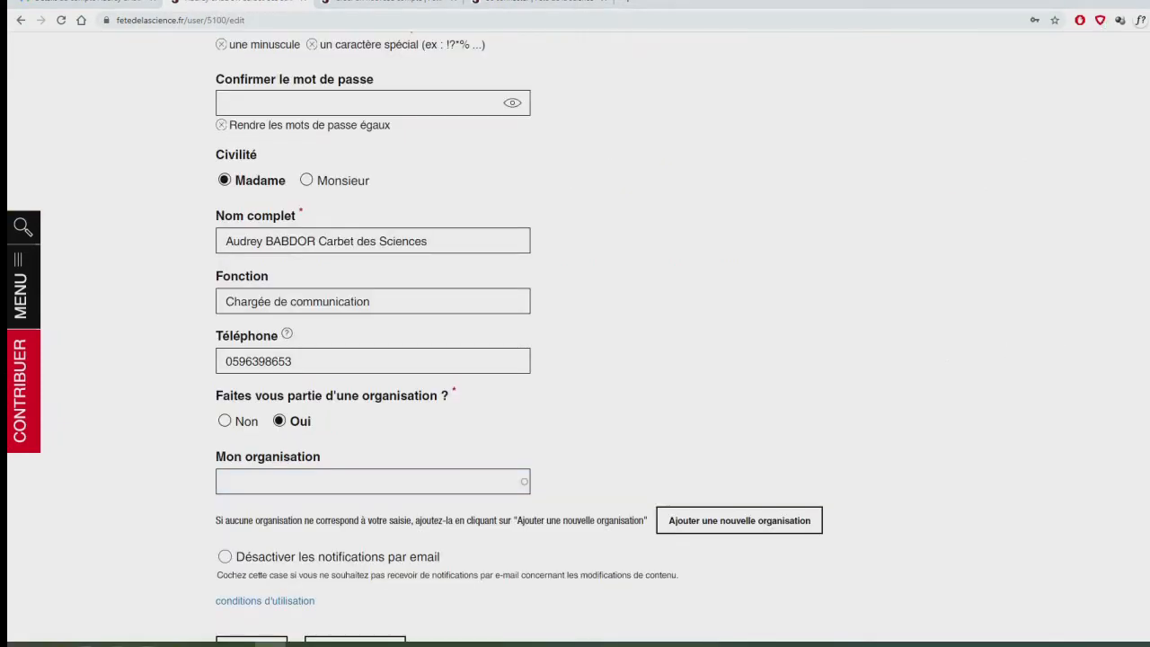
Review the profile edit form from the e-mail and password fields through to the organisation and notification options.
{"action": "scroll", "coordinate": [739, 520], "scroll_direction": "up", "scroll_amount": 4}
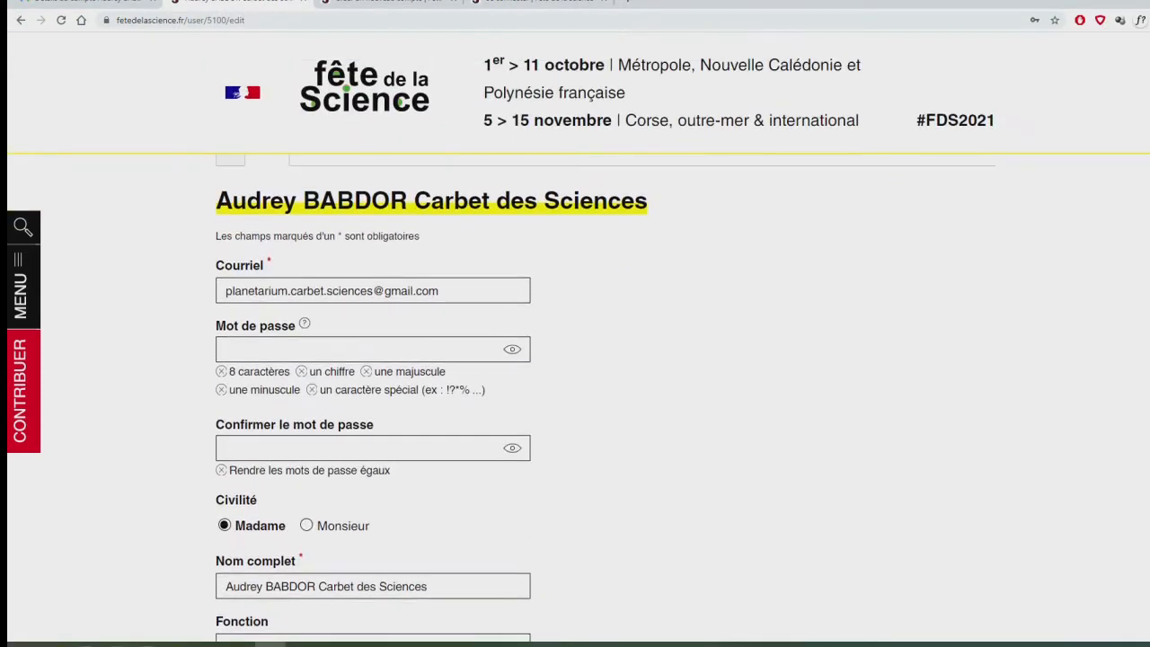
{"action": "scroll", "coordinate": [606, 398], "scroll_direction": "up", "scroll_amount": 2}
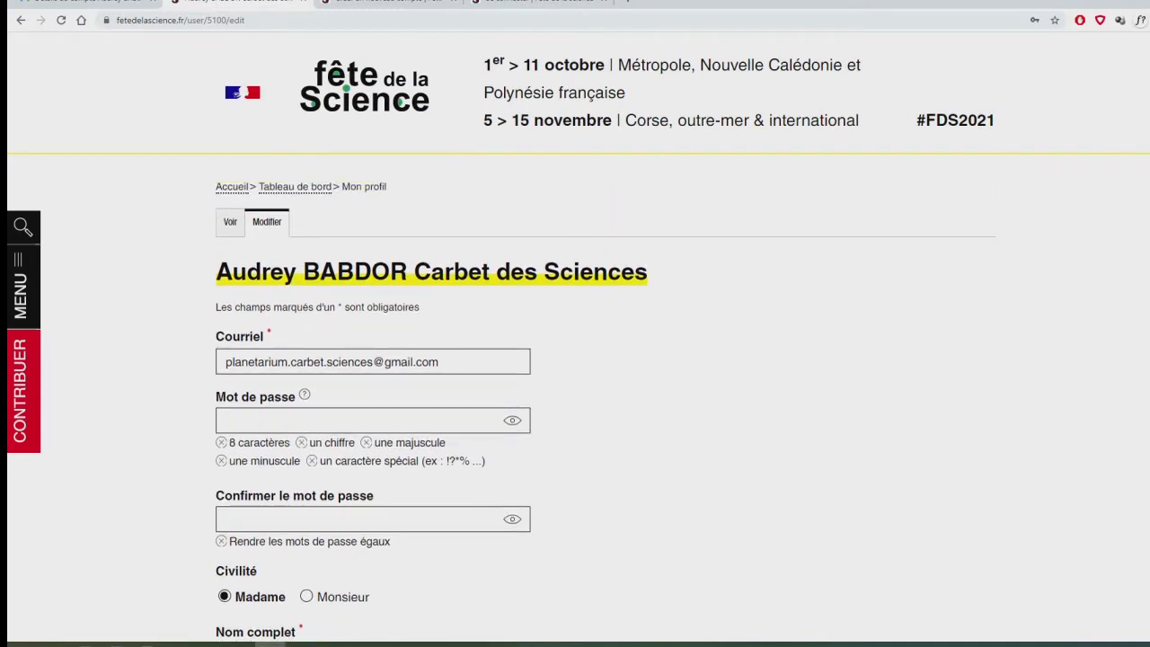
{"action": "scroll", "coordinate": [606, 407], "scroll_direction": "down", "scroll_amount": 1}
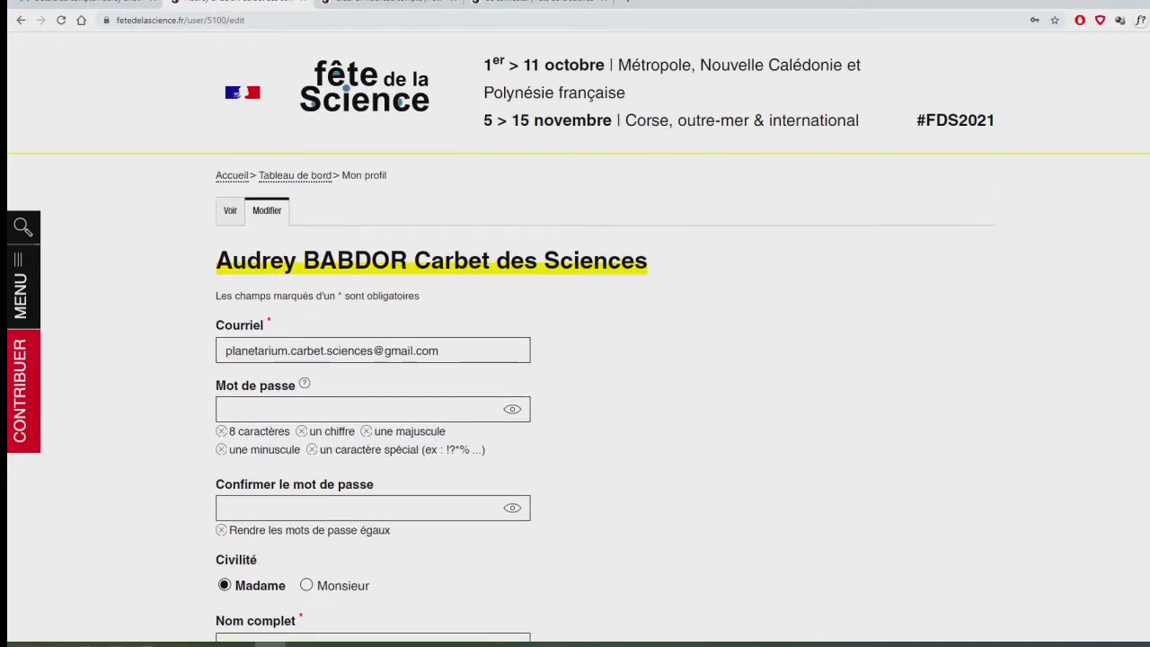
{"action": "scroll", "coordinate": [605, 364], "scroll_direction": "down", "scroll_amount": 2}
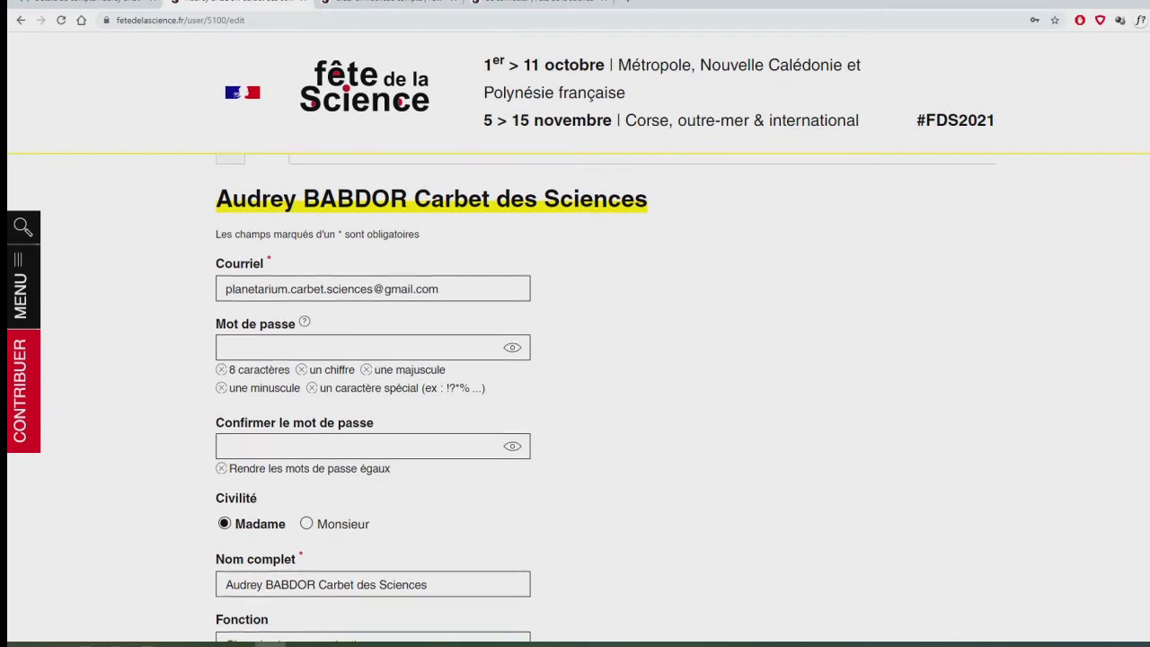
{"action": "scroll", "coordinate": [605, 364], "scroll_direction": "down", "scroll_amount": 3}
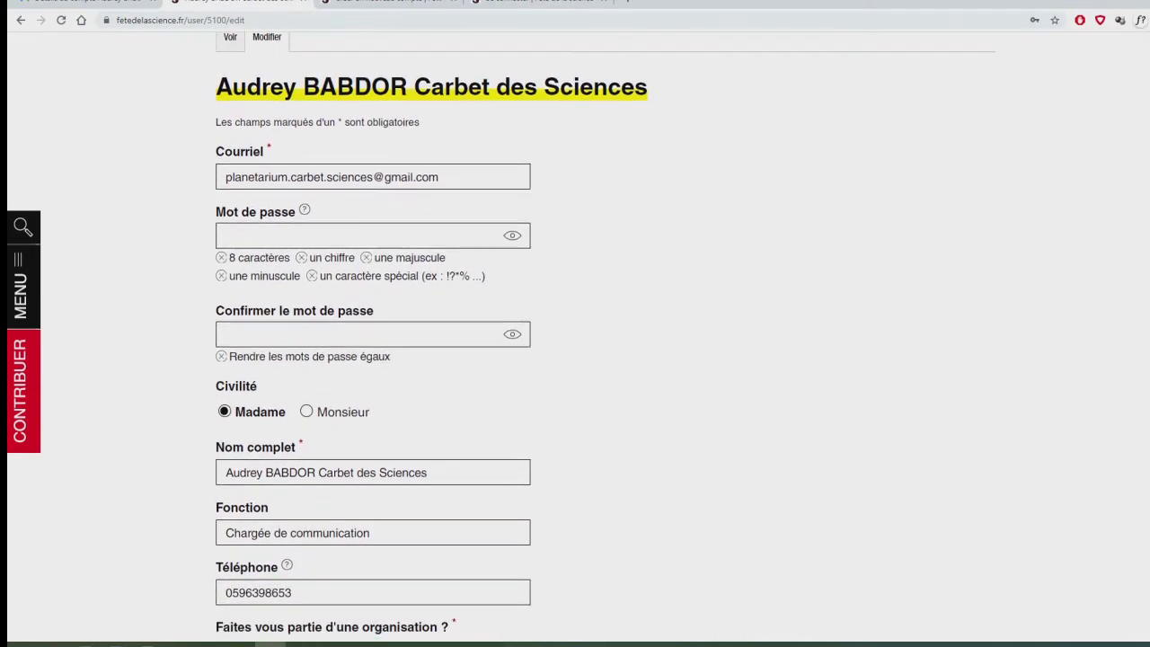
{"action": "scroll", "coordinate": [606, 364], "scroll_direction": "down", "scroll_amount": 3}
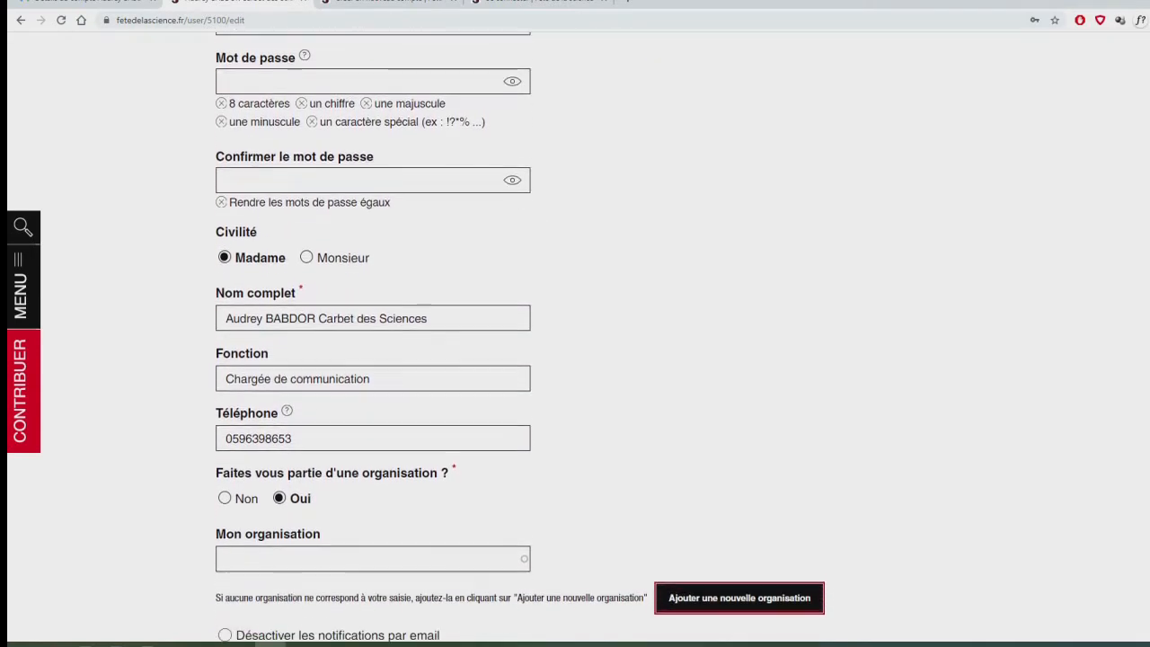
{"action": "scroll", "coordinate": [967, 260], "scroll_direction": "down", "scroll_amount": 3}
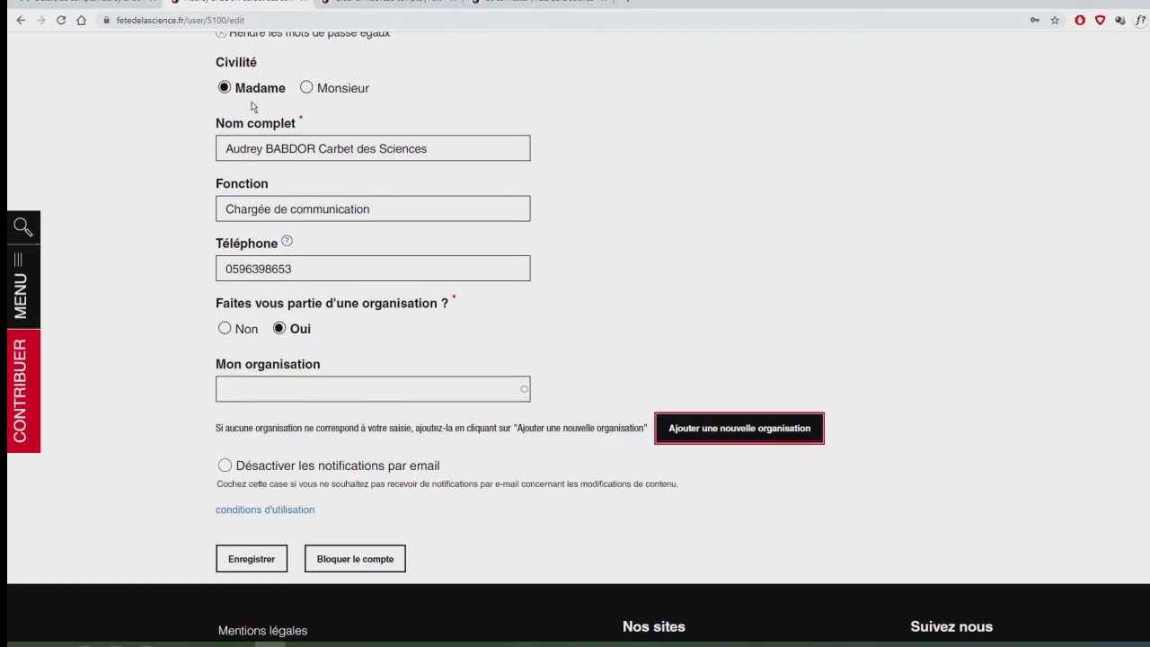
Look up "Carbet" in the Mon organisation field of the profile, and clear the entry.
{"action": "left_click", "coordinate": [271, 395]}
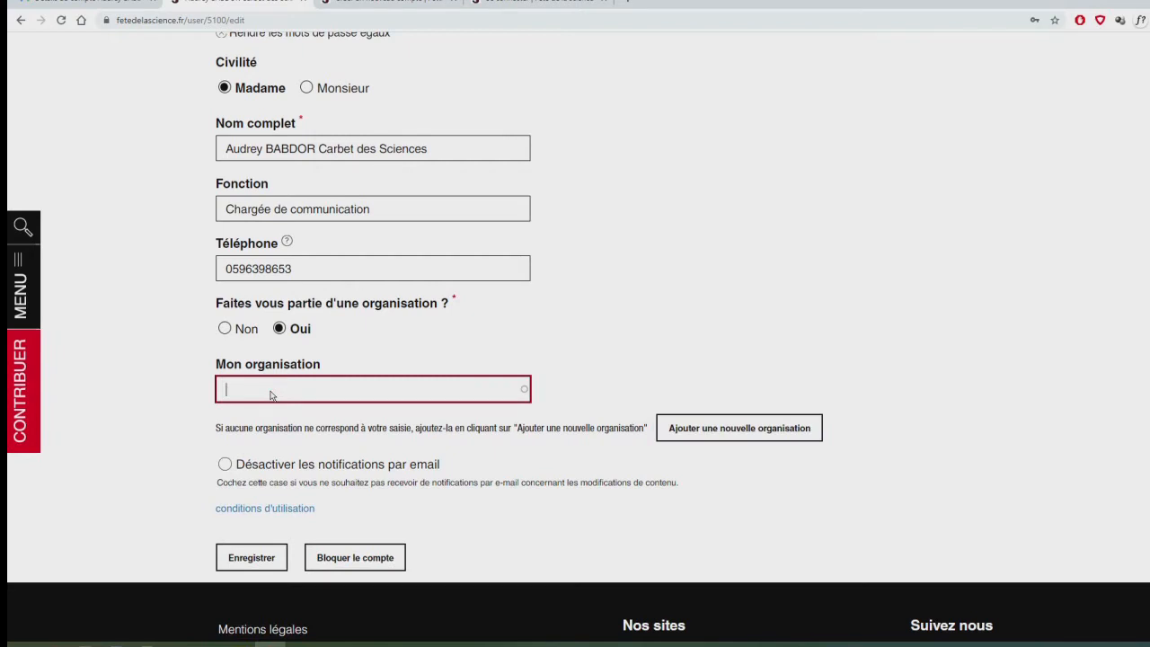
{"action": "type", "text": "Carbet"}
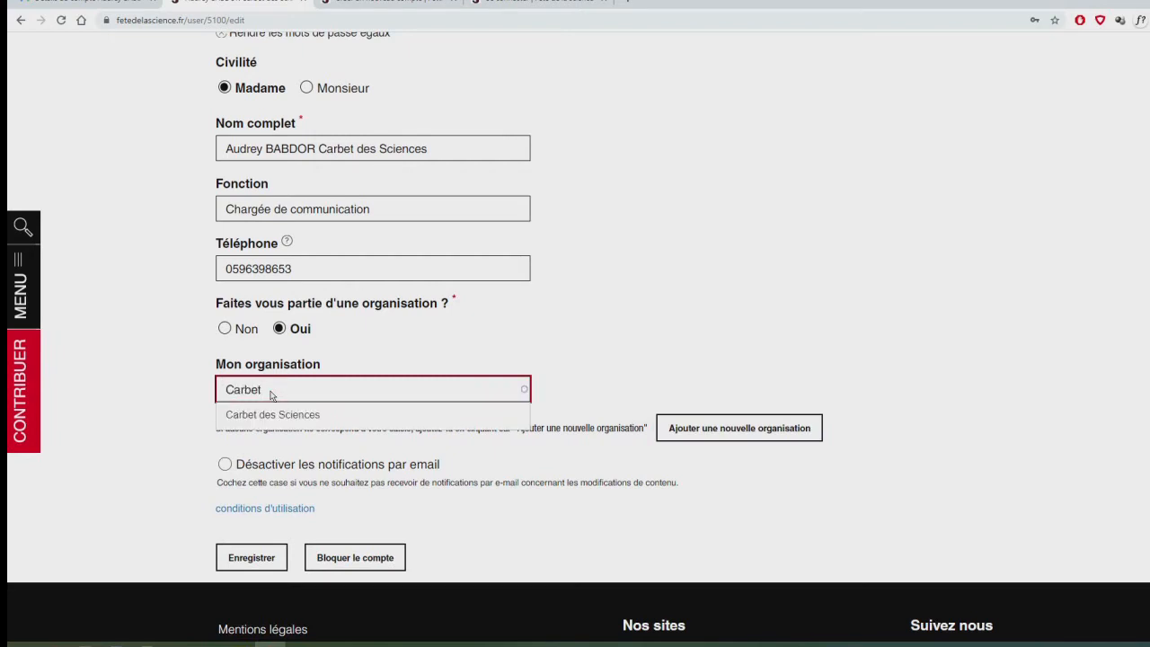
{"action": "key", "text": "BackSpace"}
{"action": "key", "text": "BackSpace"}
{"action": "key", "text": "BackSpace"}
{"action": "key", "text": "BackSpace"}
{"action": "key", "text": "BackSpace"}
{"action": "key", "text": "BackSpace"}
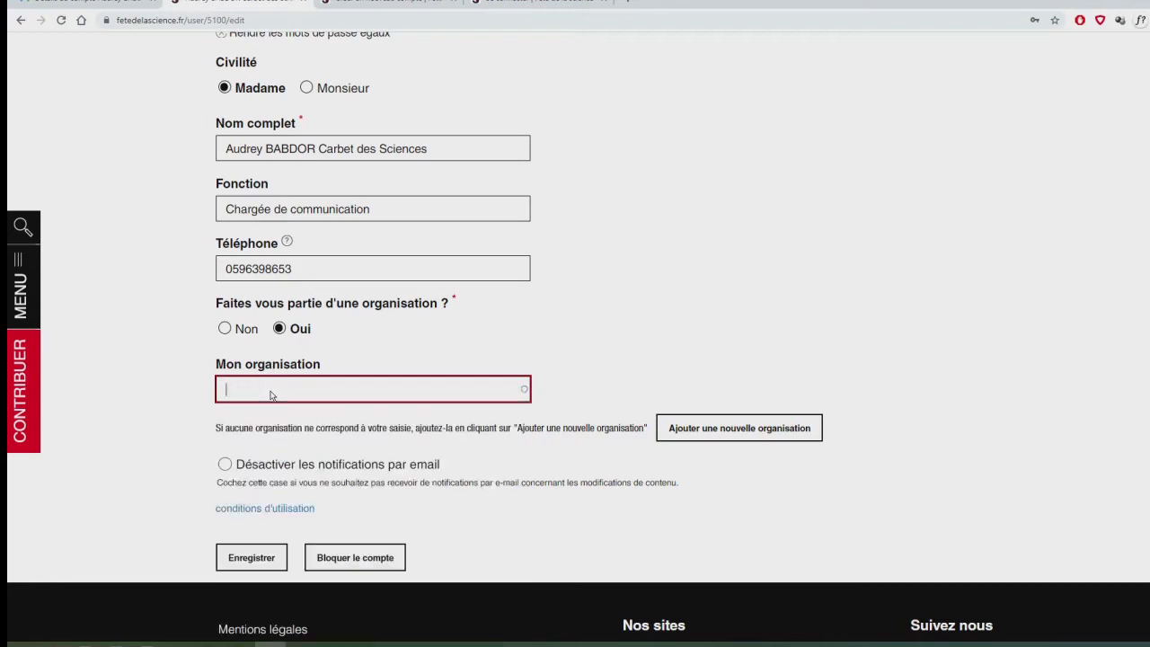
Open the form for adding a new organisation, examine its fields down to Region, and close it without saving.
{"action": "left_click", "coordinate": [685, 421]}
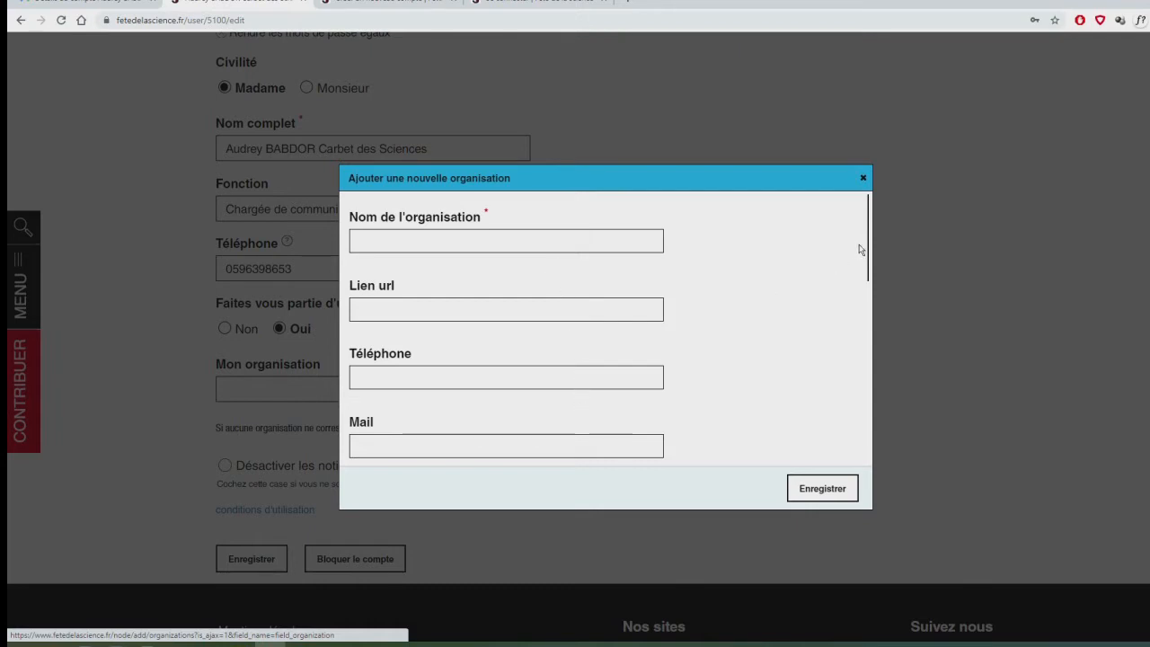
{"action": "left_click_drag", "start_coordinate": [867, 248], "coordinate": [870, 323]}
{"action": "mouse_move", "coordinate": [392, 271]}
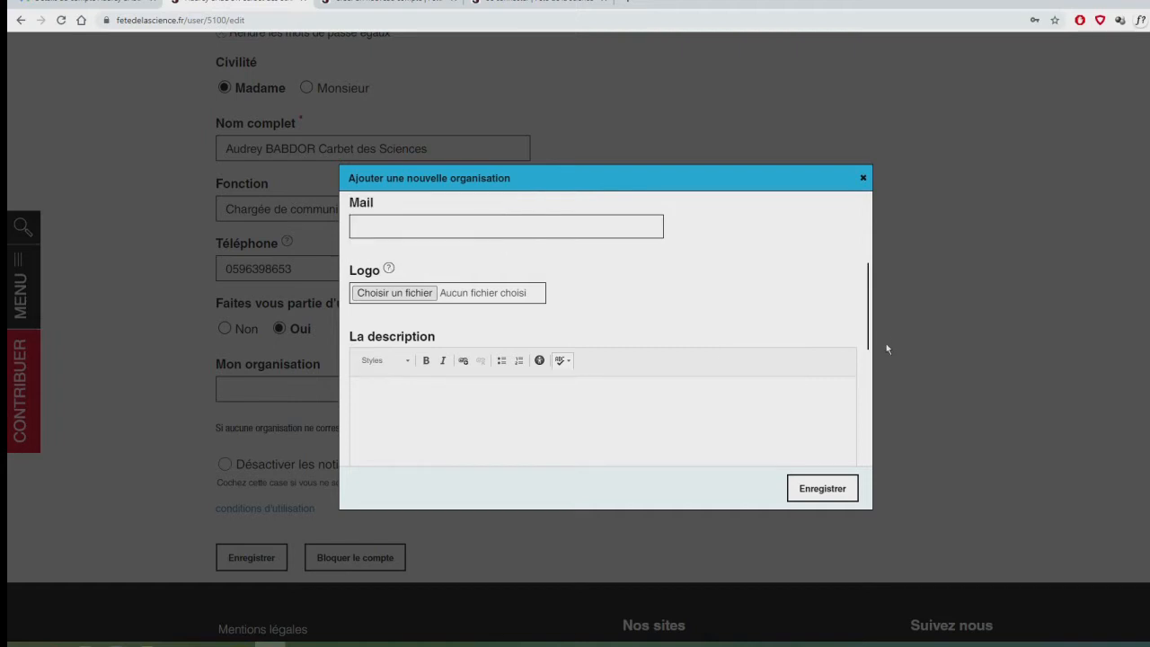
{"action": "scroll", "coordinate": [868, 325], "scroll_direction": "down", "scroll_amount": 1}
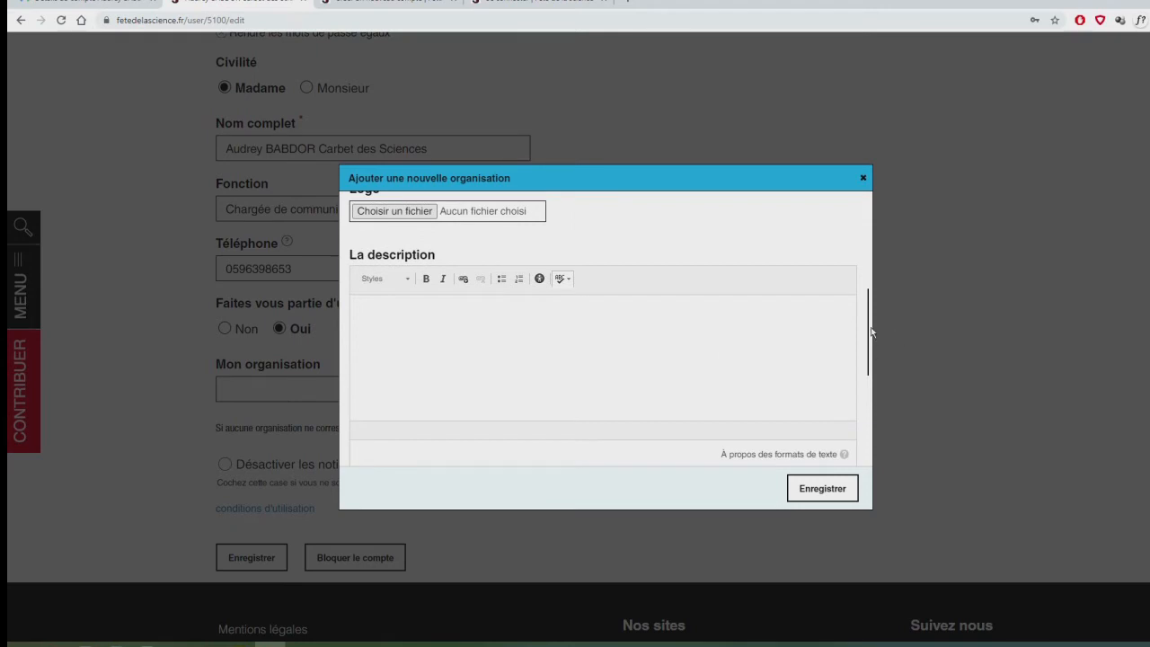
{"action": "scroll", "coordinate": [868, 328], "scroll_direction": "down", "scroll_amount": 5}
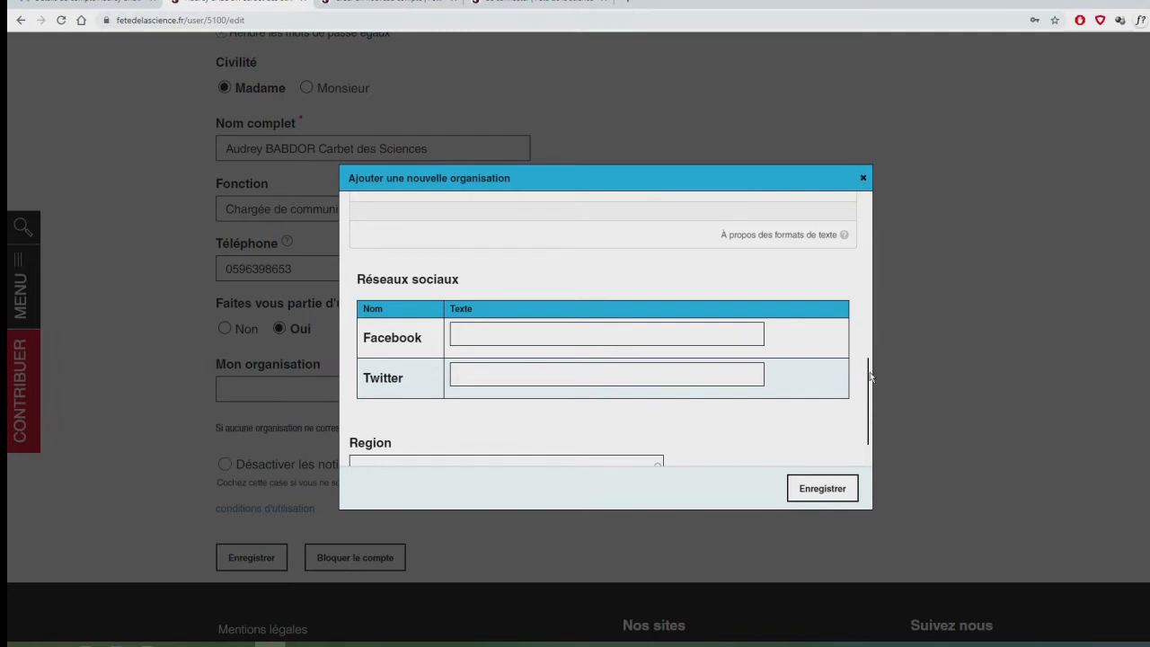
{"action": "left_click_drag", "start_coordinate": [869, 372], "coordinate": [857, 400]}
{"action": "left_click", "coordinate": [593, 418]}
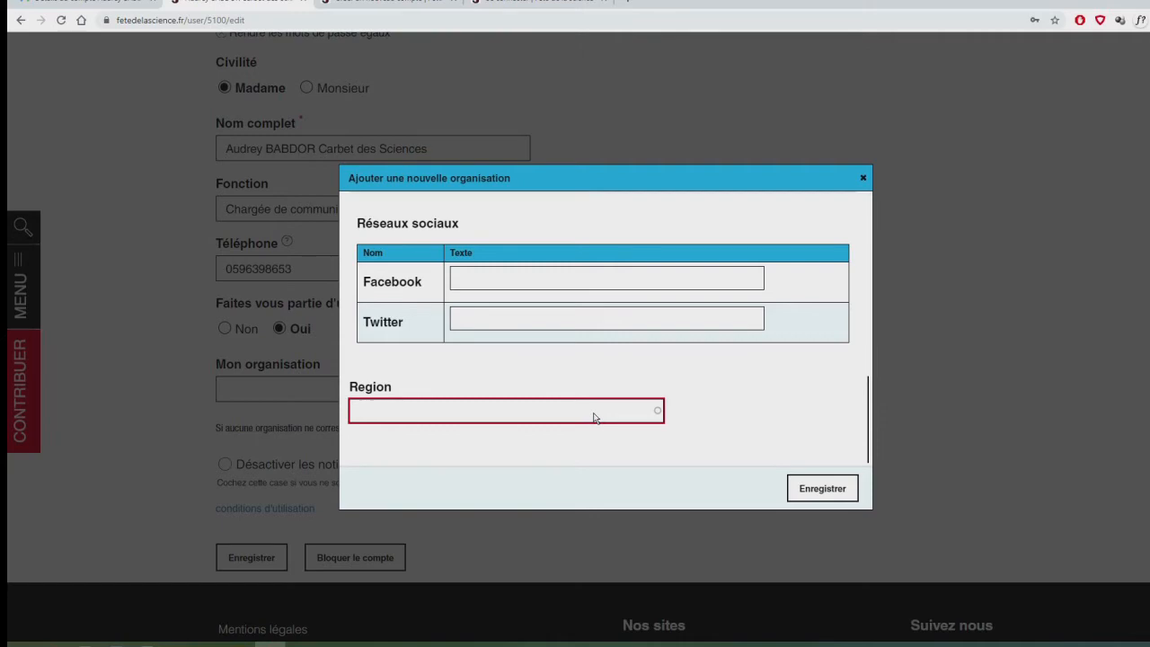
{"action": "key", "text": "Escape"}
Save the profile changes and go to the Tableau de bord.
{"action": "scroll", "coordinate": [714, 407], "scroll_direction": "down", "scroll_amount": 1}
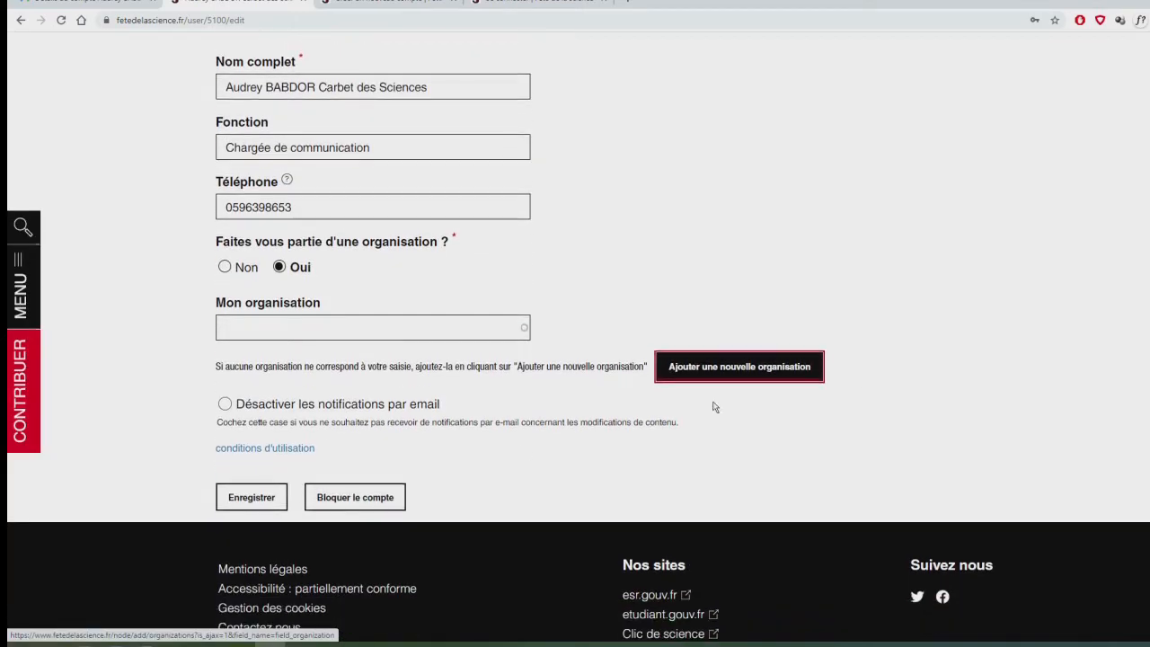
{"action": "left_click", "coordinate": [251, 497]}
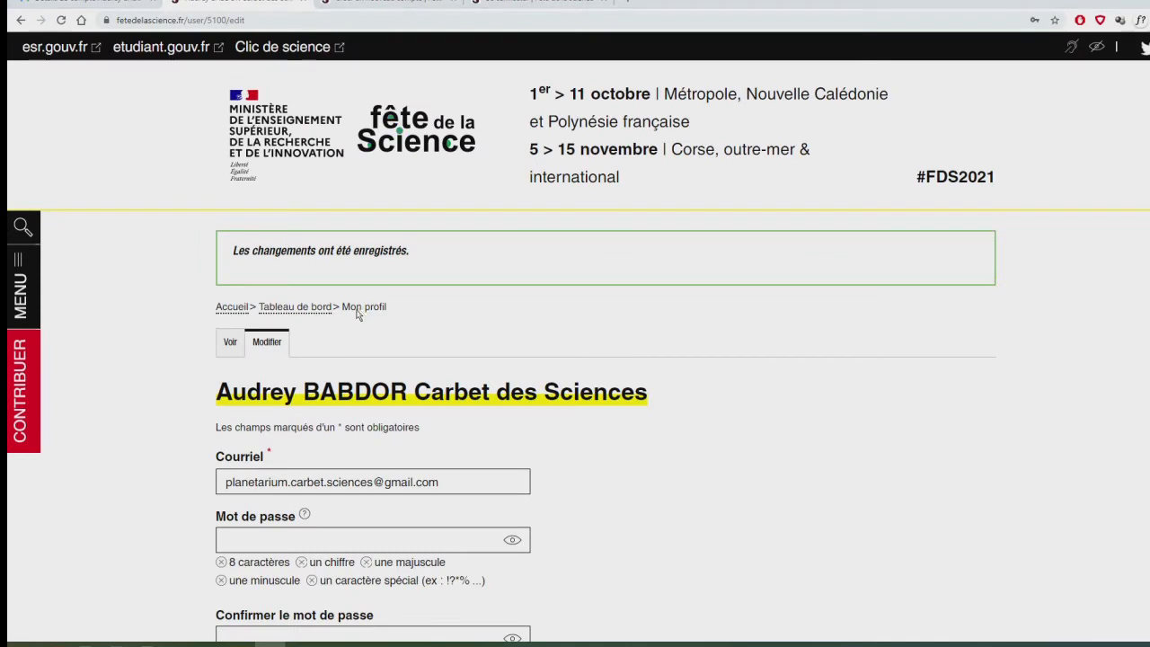
{"action": "left_click", "coordinate": [317, 310]}
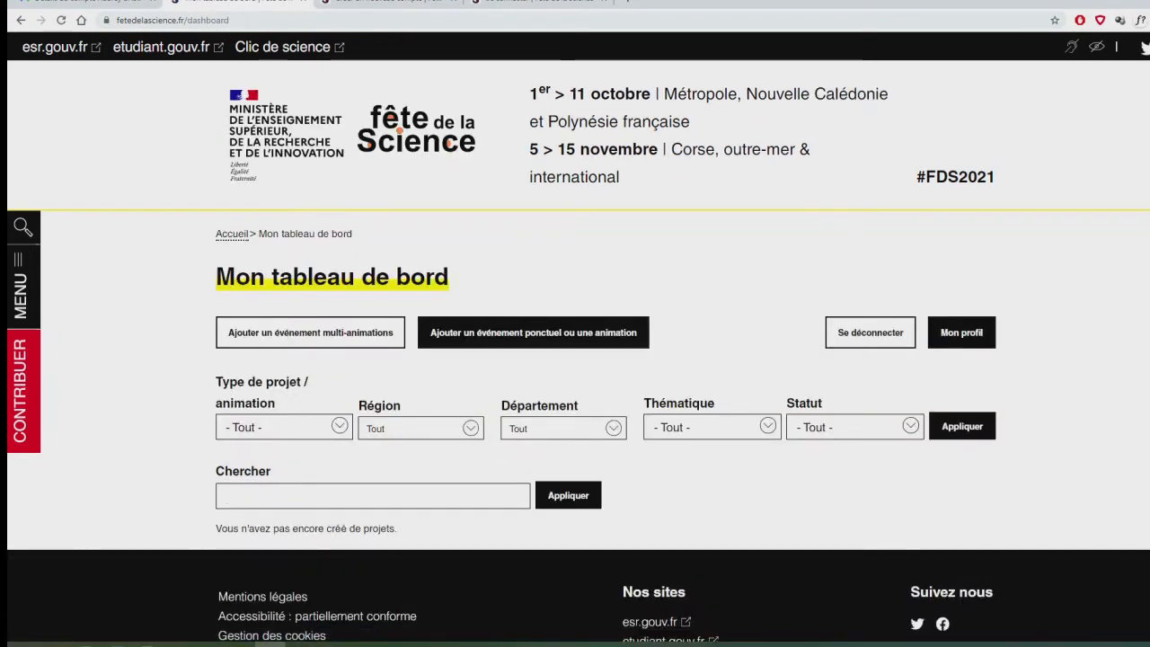
View the Mon profil page from the dashboard and return to the dashboard.
{"action": "scroll", "coordinate": [575, 360], "scroll_direction": "down", "scroll_amount": 1}
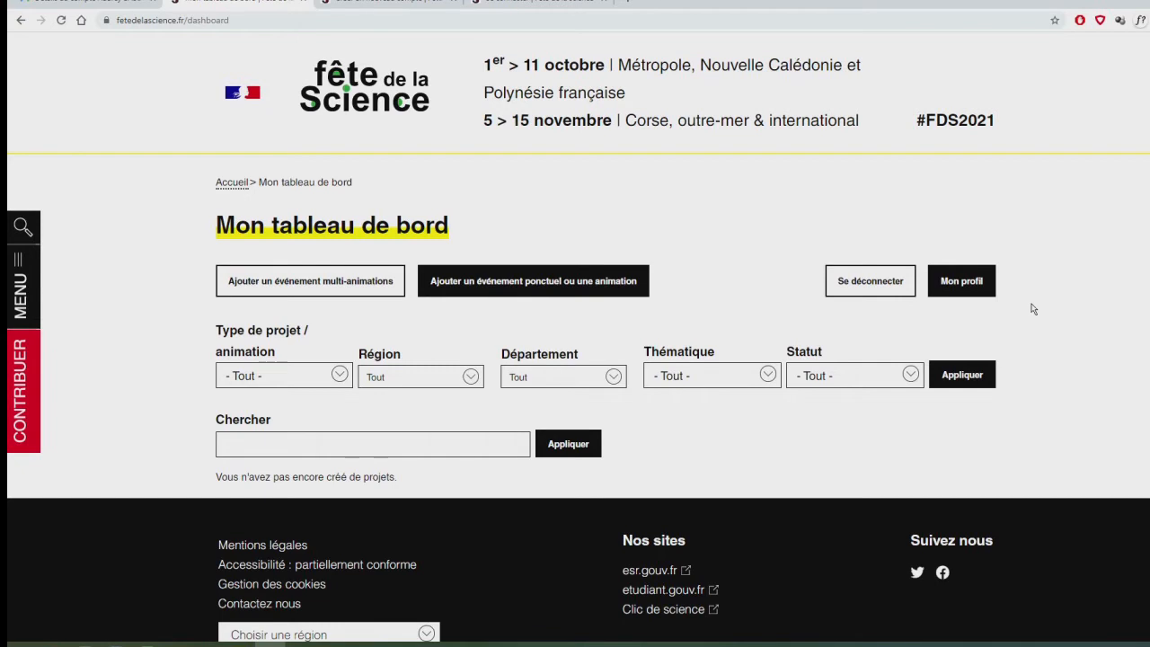
{"action": "left_click", "coordinate": [957, 290]}
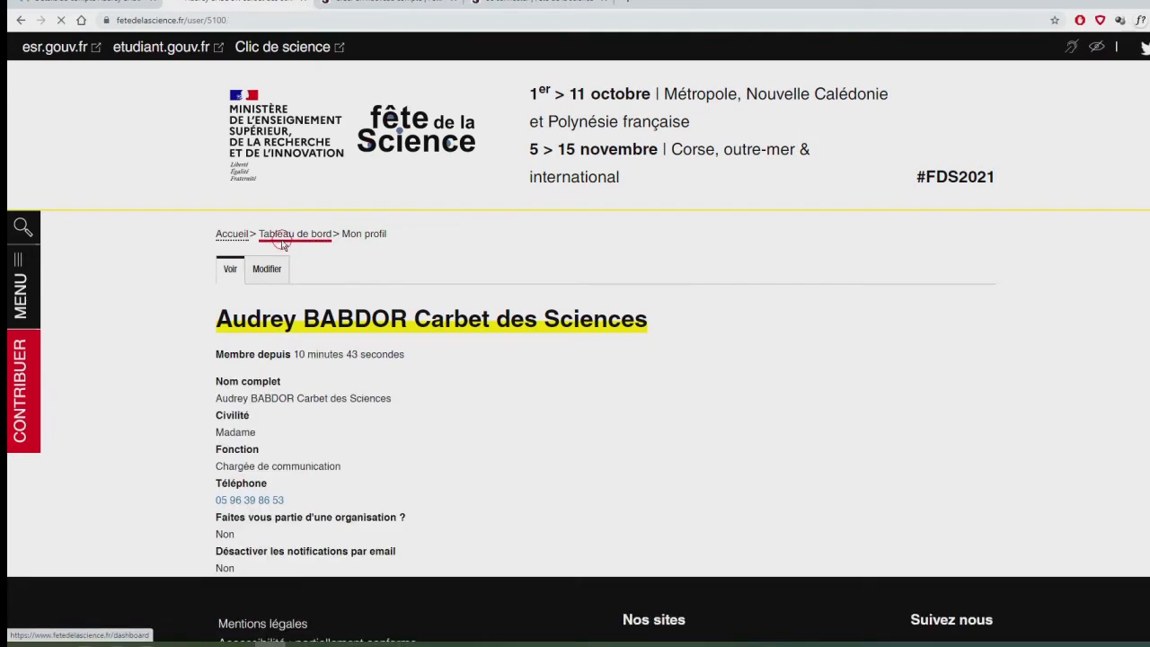
{"action": "left_click", "coordinate": [282, 239]}
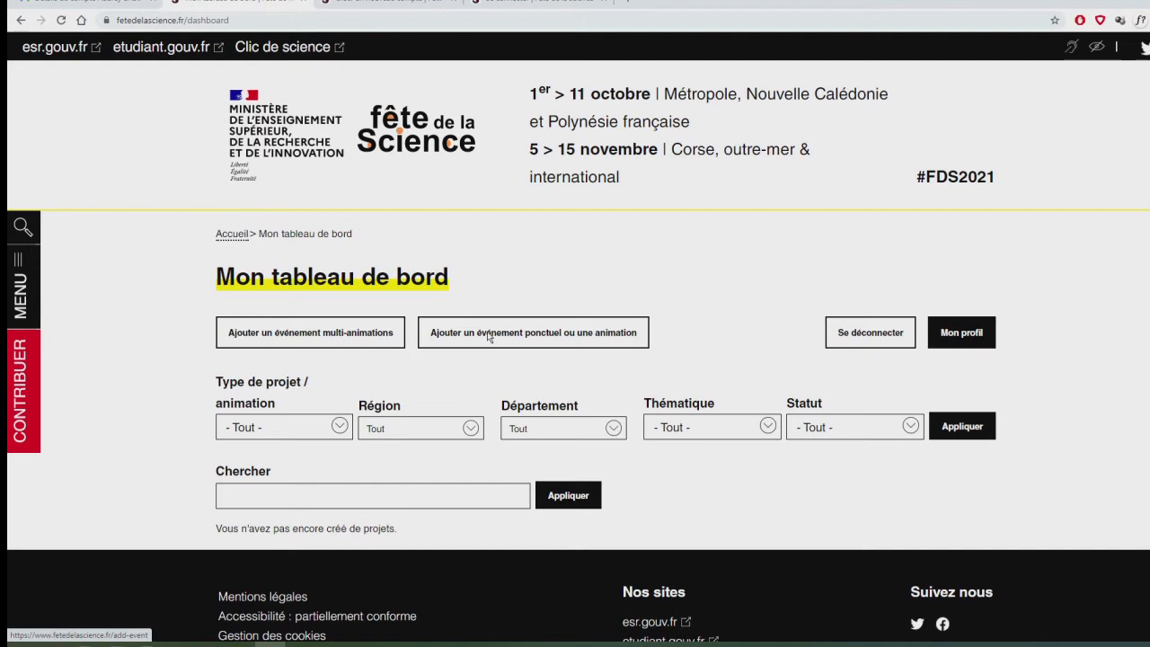
Start adding an événement ponctuel or animation from the dashboard.
{"action": "left_click", "coordinate": [490, 334]}
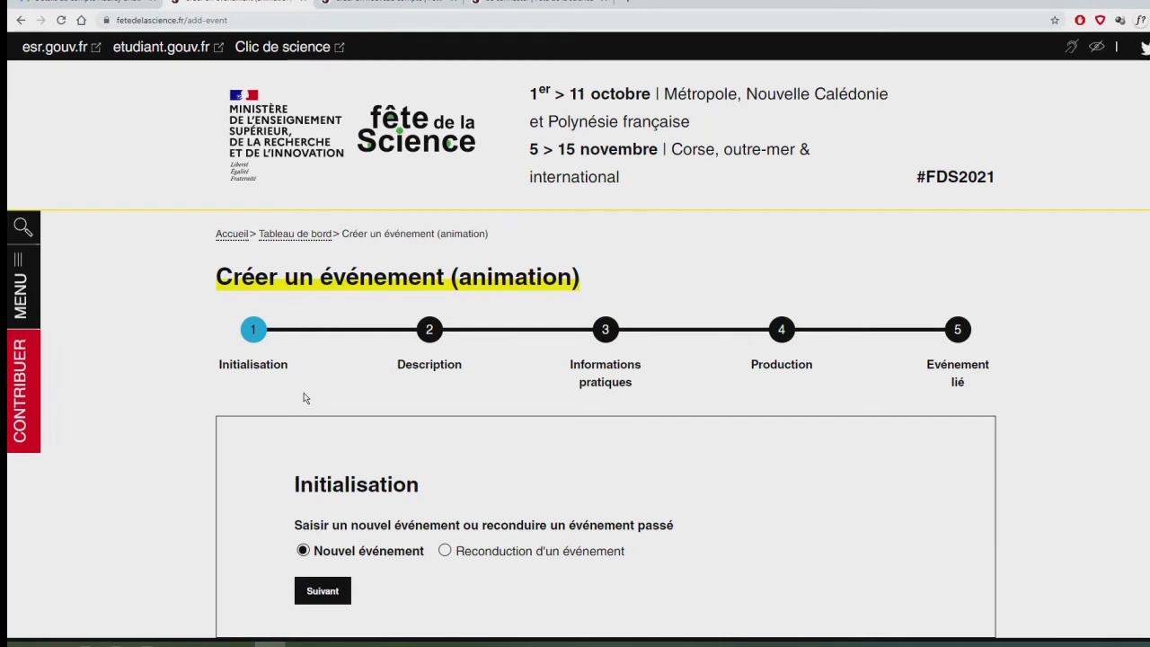
{"action": "scroll", "coordinate": [305, 398], "scroll_direction": "down", "scroll_amount": 3}
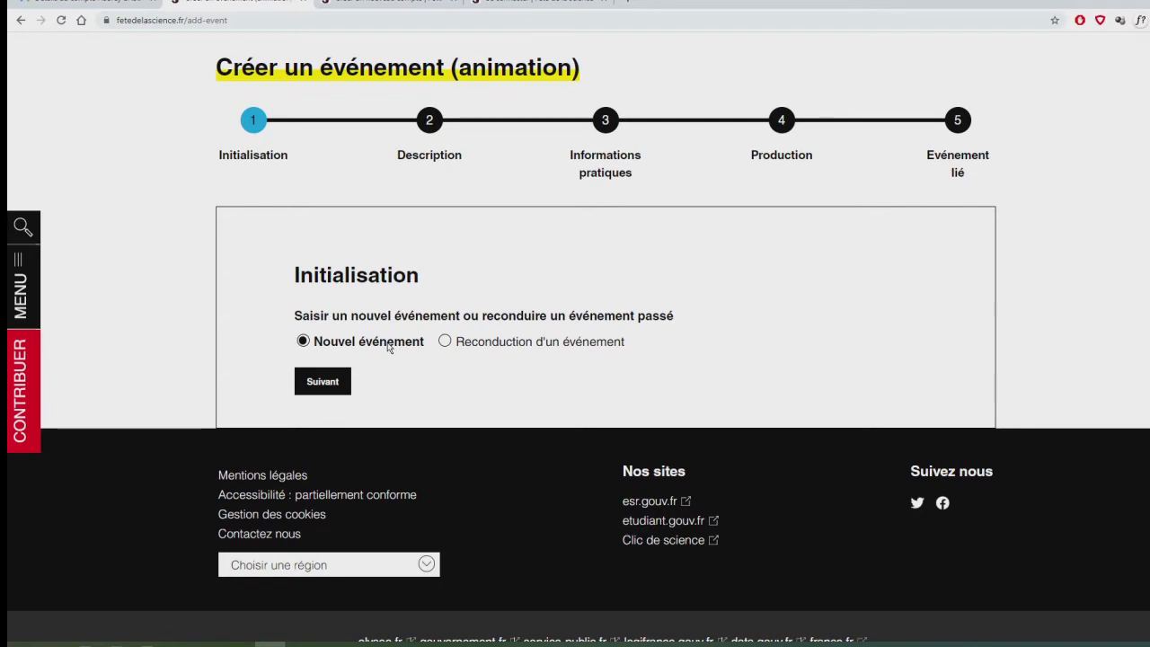
Try the Reconduction d'un événement option by searching for "Village des sciences", and clear the search text.
{"action": "left_click", "coordinate": [447, 342]}
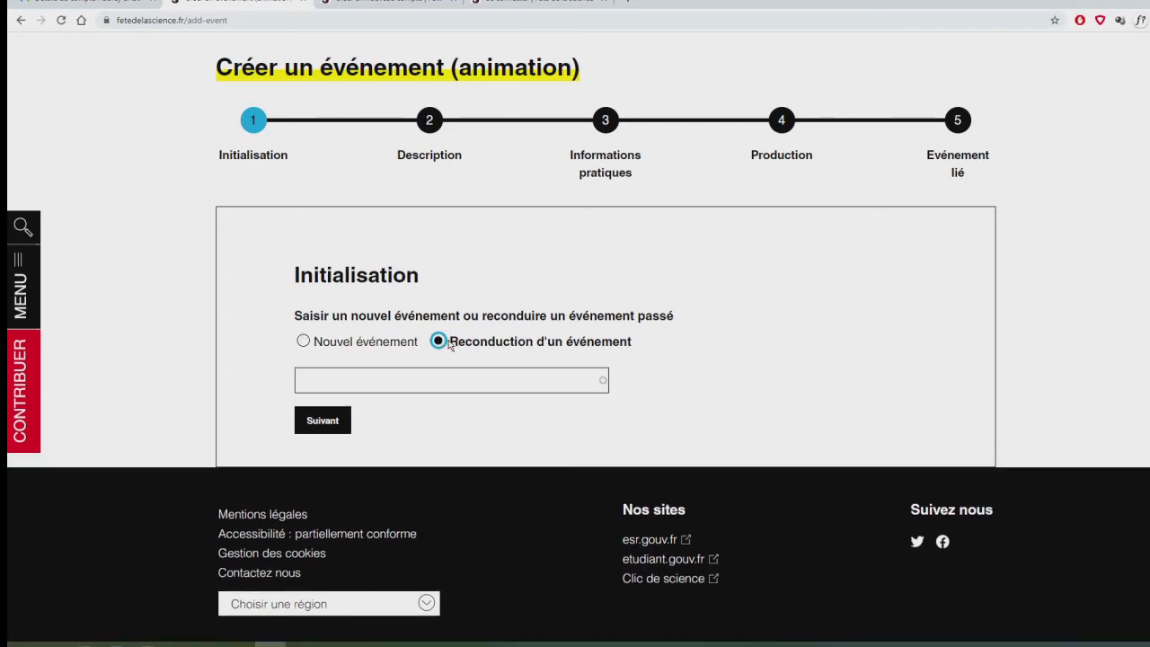
{"action": "left_click", "coordinate": [441, 386]}
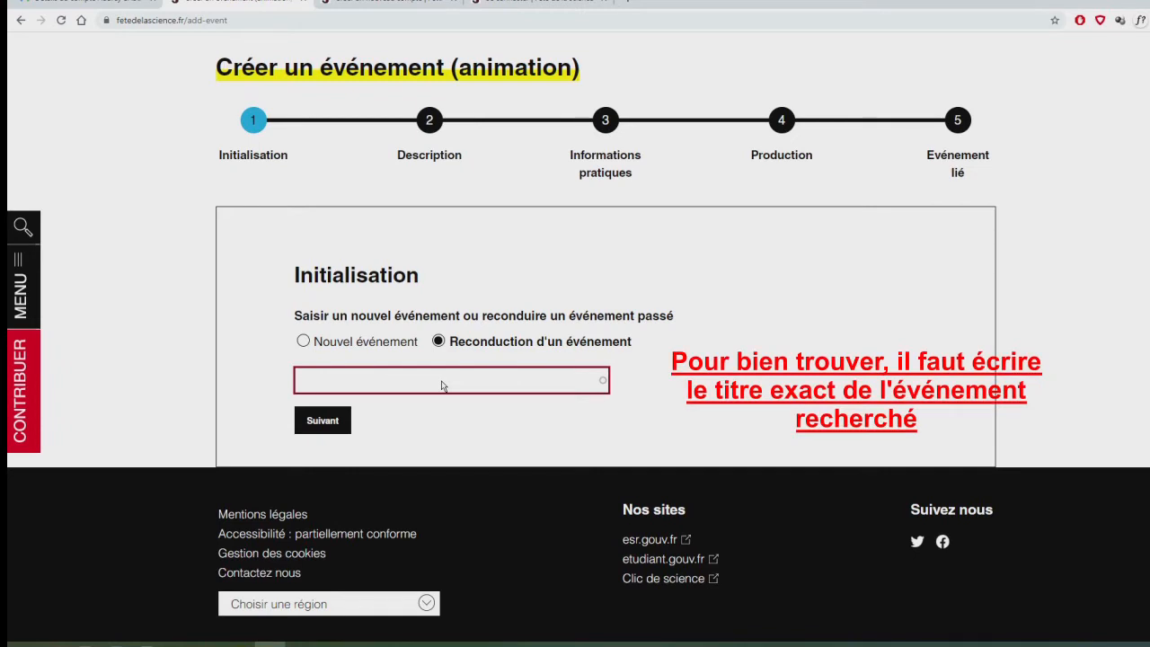
{"action": "type", "text": "Village des sce"}
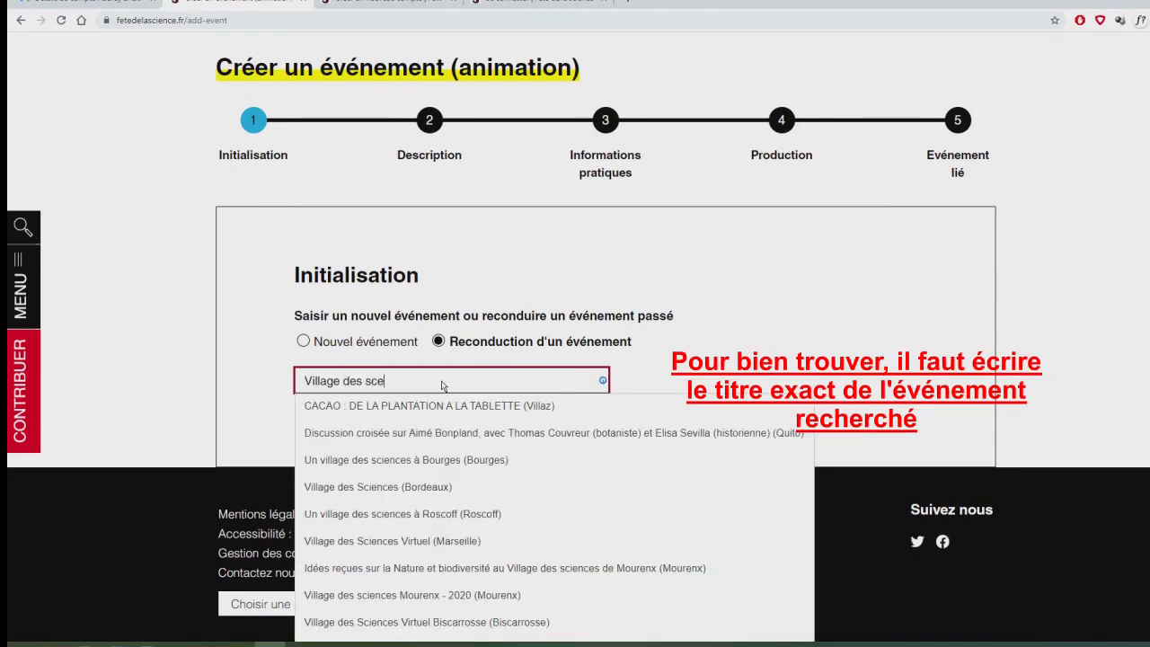
{"action": "key", "text": "BackSpace"}
{"action": "type", "text": "iences"}
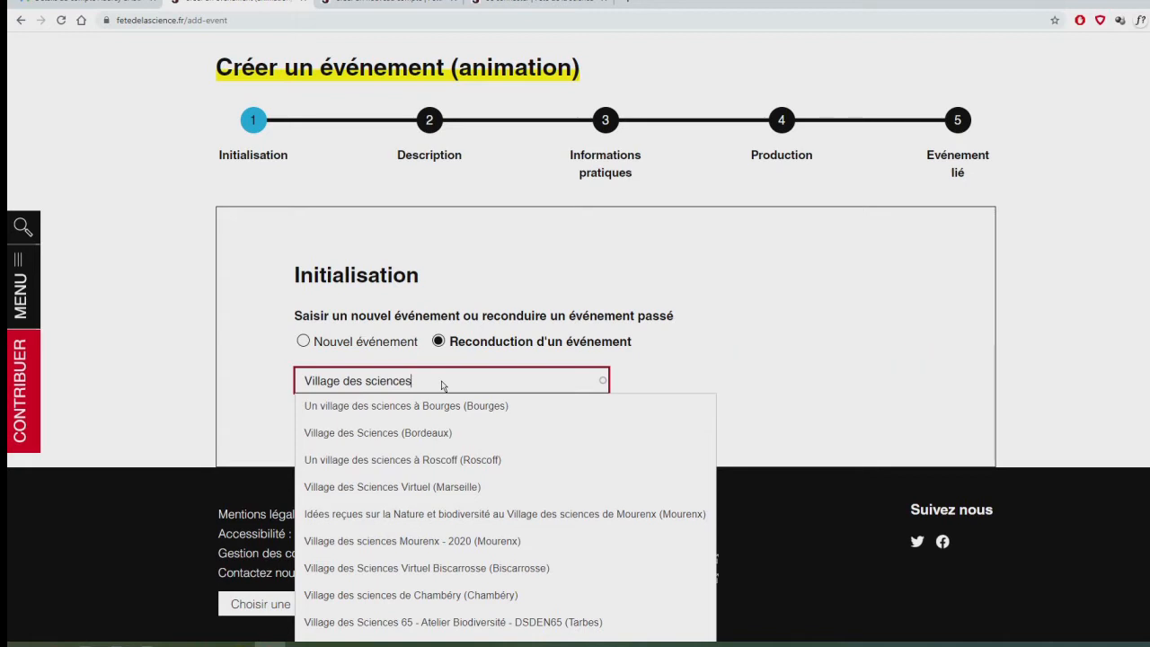
{"action": "triple_click", "coordinate": [418, 380]}
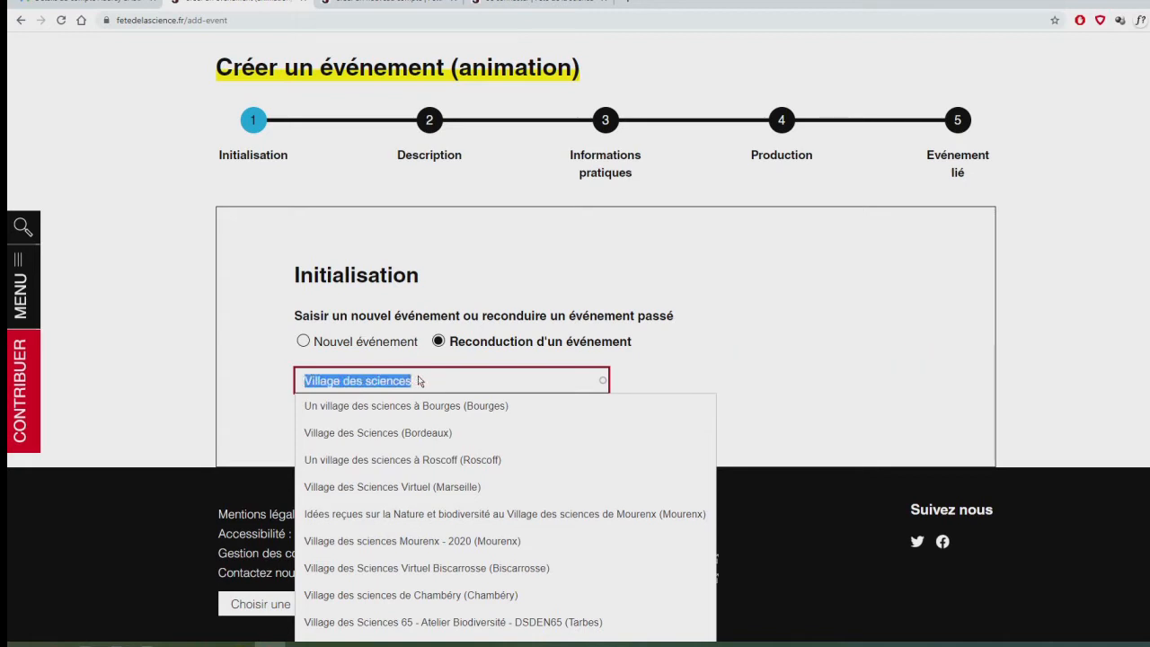
{"action": "key", "text": "BackSpace"}
Choose Nouvel événement as the initialisation type and continue to the Description stage.
{"action": "left_click", "coordinate": [329, 345]}
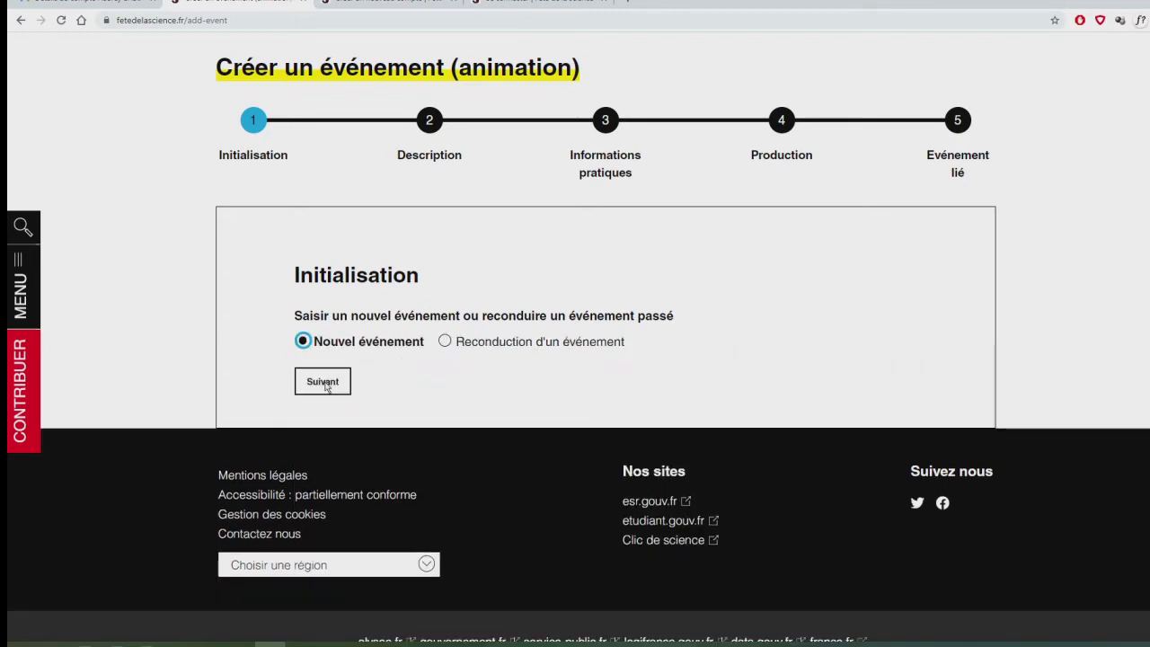
{"action": "left_click", "coordinate": [326, 384]}
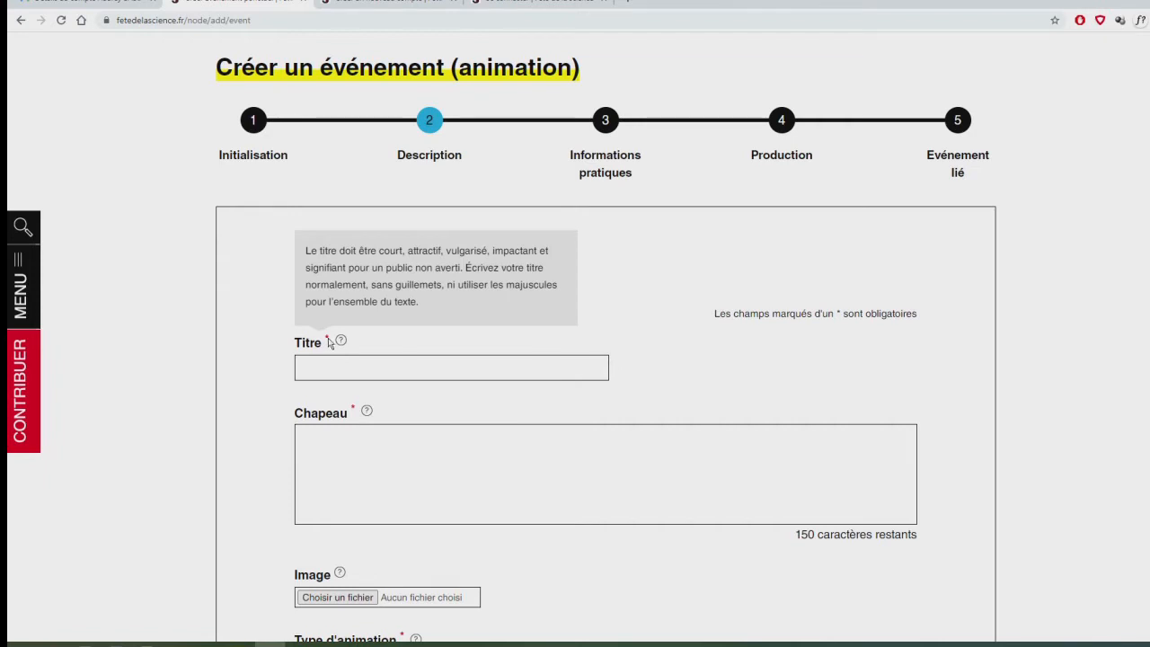
Enter the event title "Mon déchet, une seconde vie, une ressource.".
{"action": "mouse_move", "coordinate": [343, 342]}
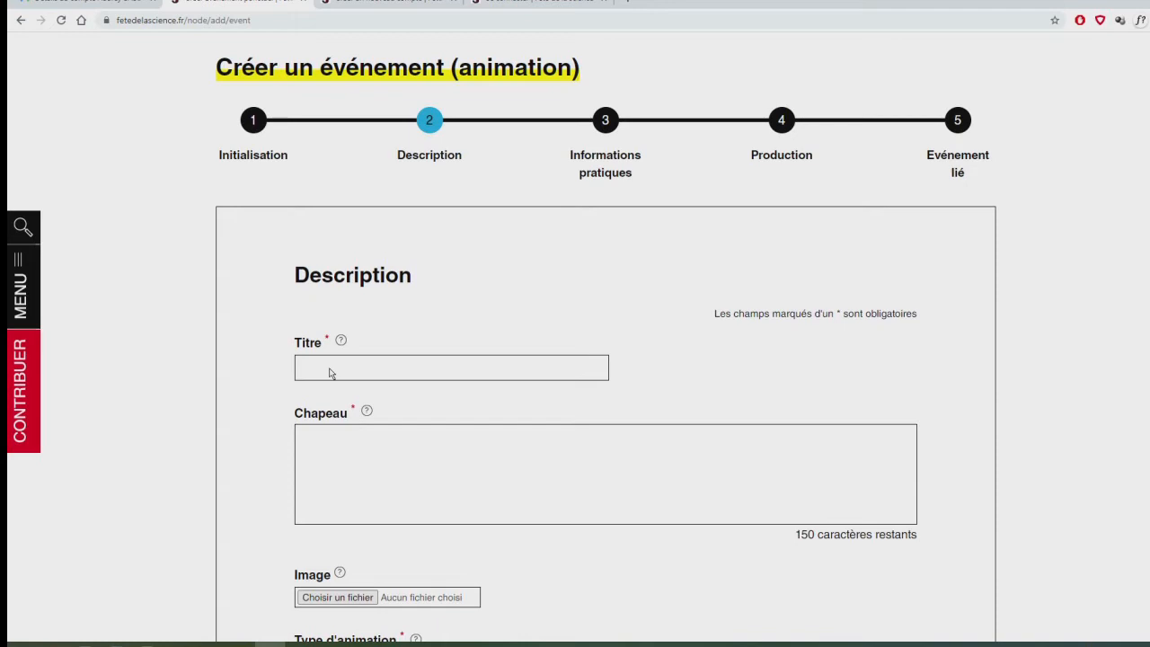
{"action": "left_click", "coordinate": [422, 376]}
{"action": "type", "text": "Mon déchet, une seconde vie, une ressource."}
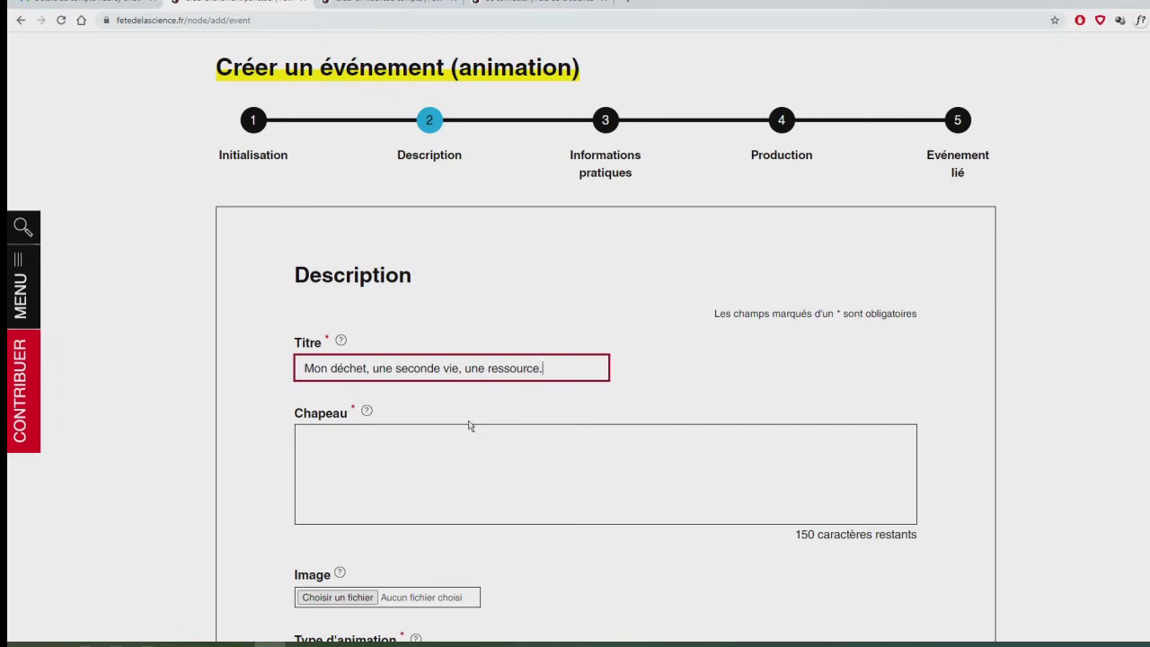
Fill in the Chapeau: "Votre déchet n'en est peut-être pas un! La déchèterie de Saint-Joseph vous invite à participer à un atelier de réparation de vos objets.".
{"action": "mouse_move", "coordinate": [367, 412]}
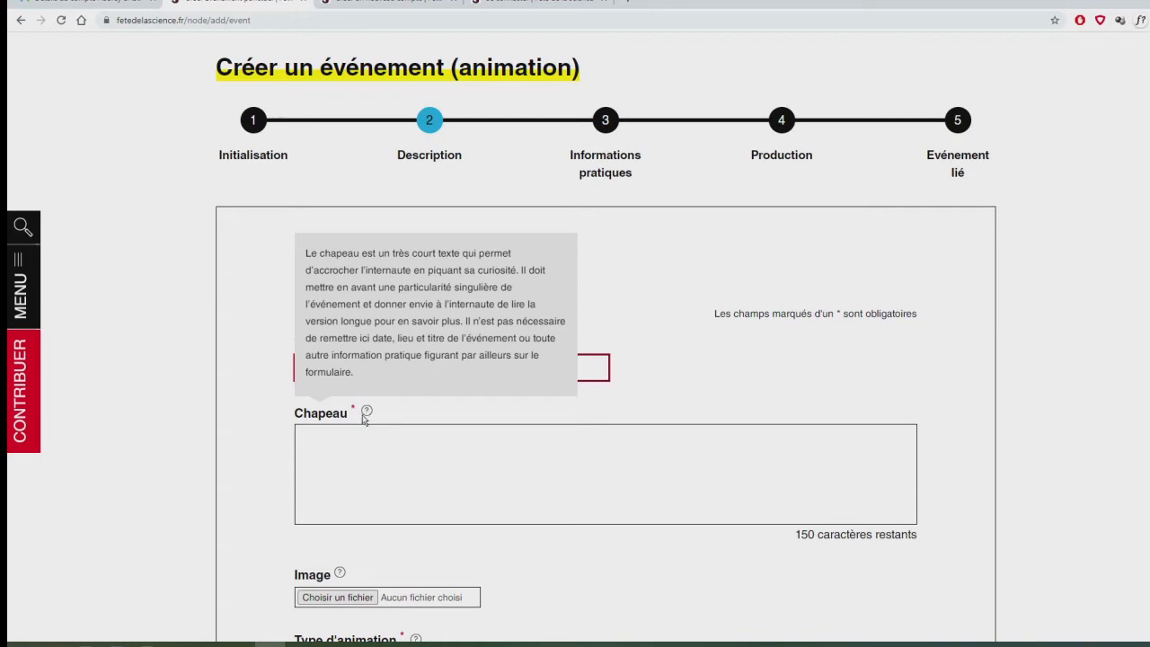
{"action": "left_click", "coordinate": [539, 438]}
{"action": "type", "text": "Votre déchet n'en est peut-être pas un! La déchèterie de Saint-Joseph vous invite à participer à un atelier de réparation de vos objets"}
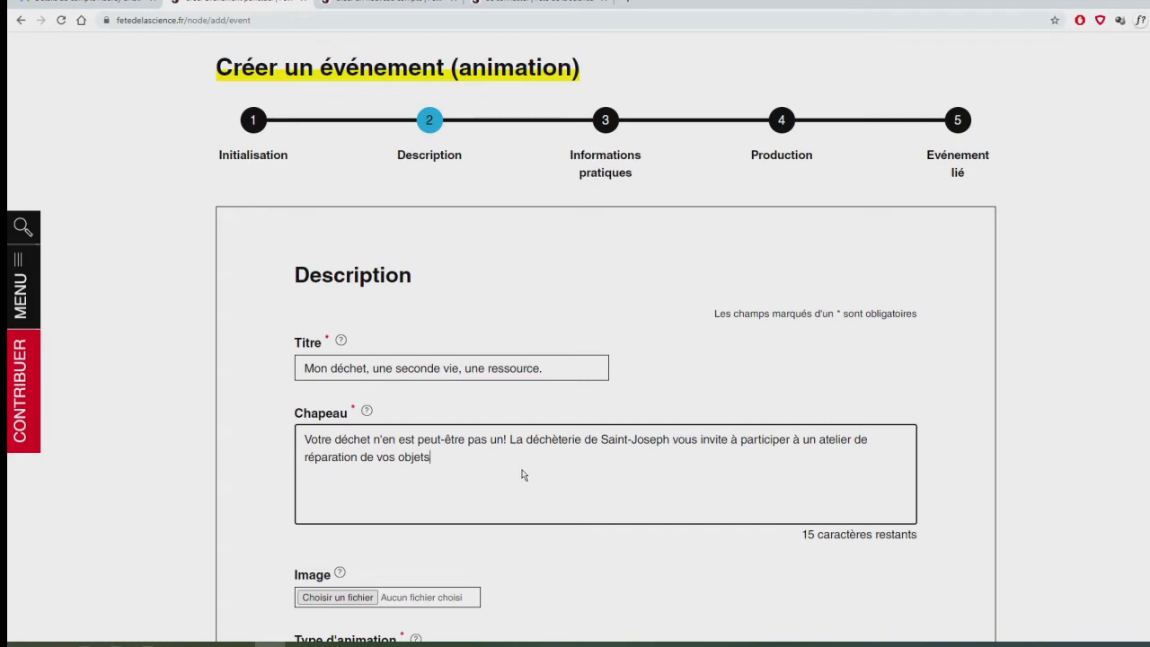
{"action": "type", "text": "."}
Upload the file "electromenager dechet fond blanc" from the FDS 2021 folder as the event image.
{"action": "scroll", "coordinate": [516, 452], "scroll_direction": "down", "scroll_amount": 2}
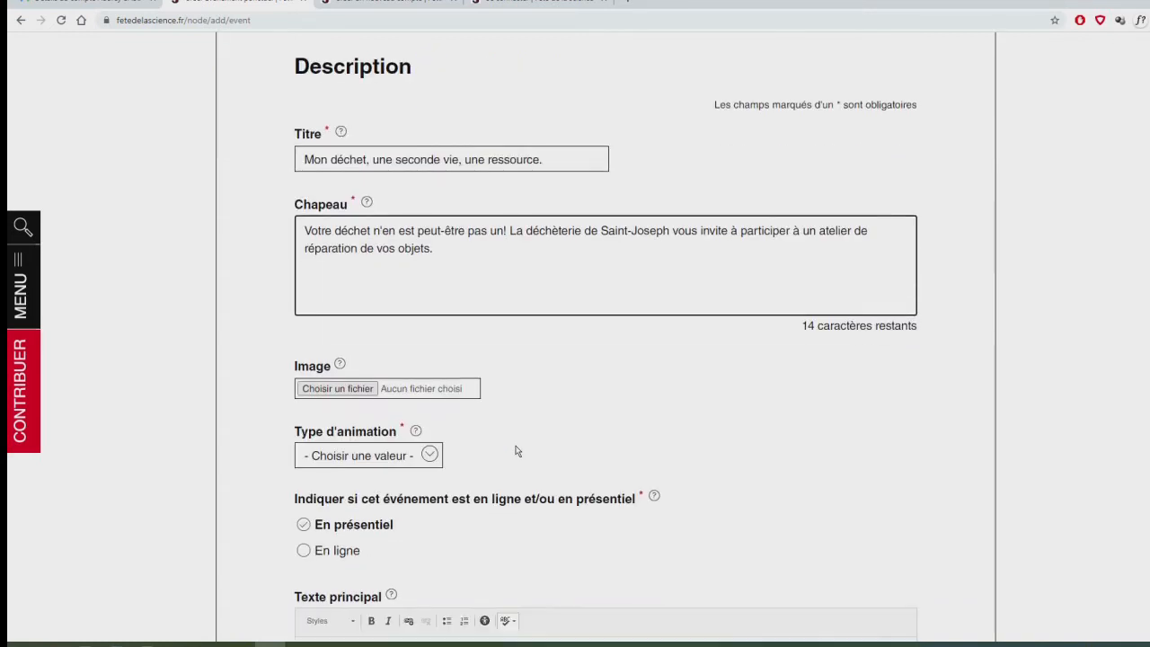
{"action": "mouse_move", "coordinate": [340, 363]}
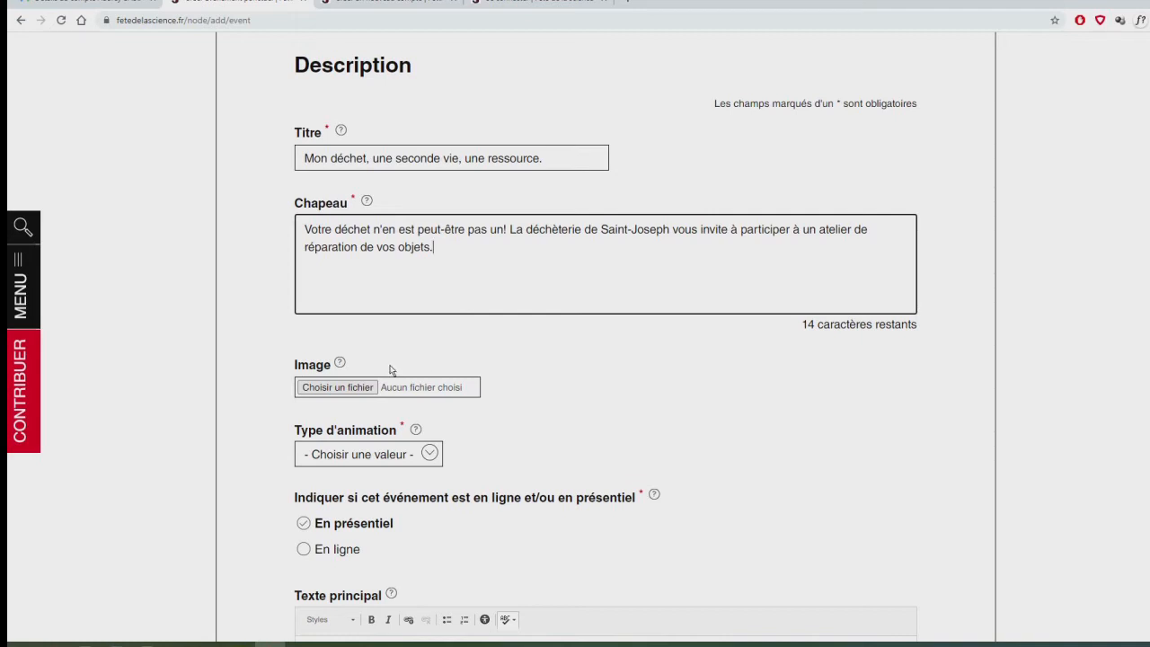
{"action": "left_click", "coordinate": [368, 392]}
{"action": "left_click", "coordinate": [158, 105]}
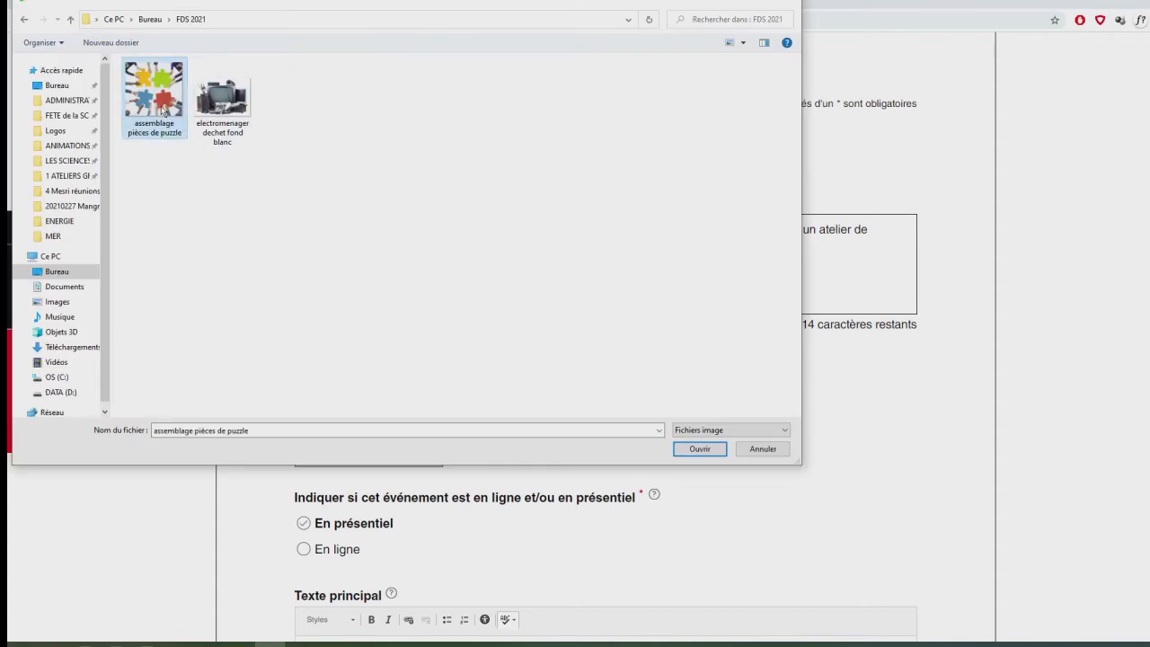
{"action": "double_click", "coordinate": [209, 108]}
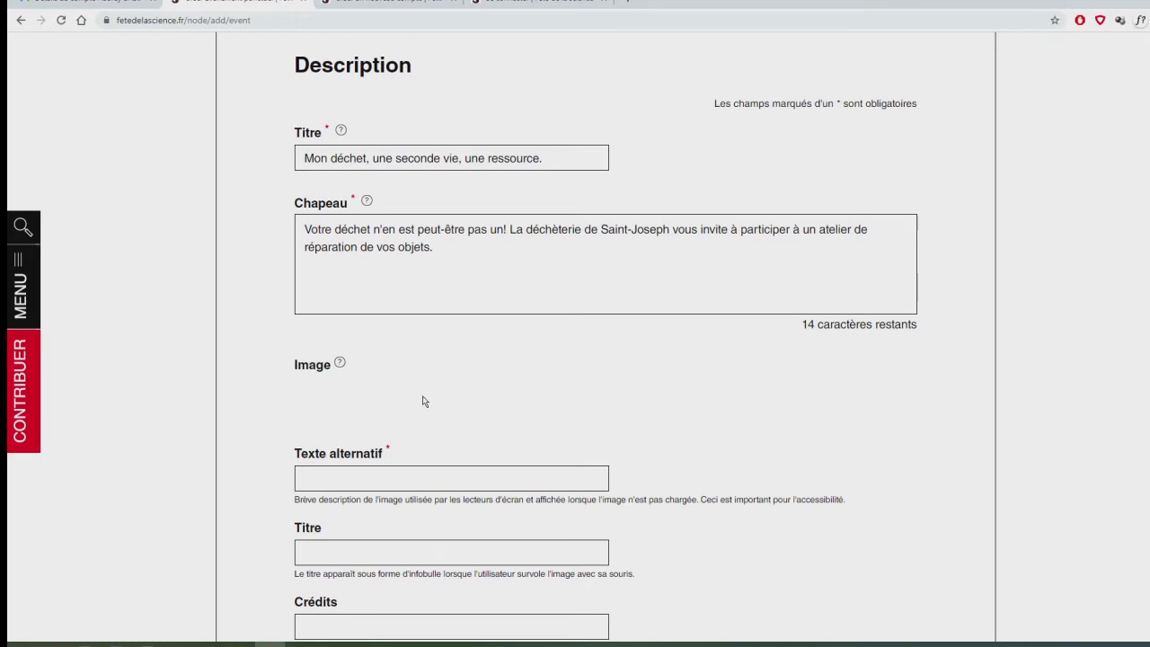
Set the image's alternative text and title to "déchets" and its credits to "Pixabay".
{"action": "scroll", "coordinate": [423, 402], "scroll_direction": "down", "scroll_amount": 2}
{"action": "left_click", "coordinate": [369, 267]}
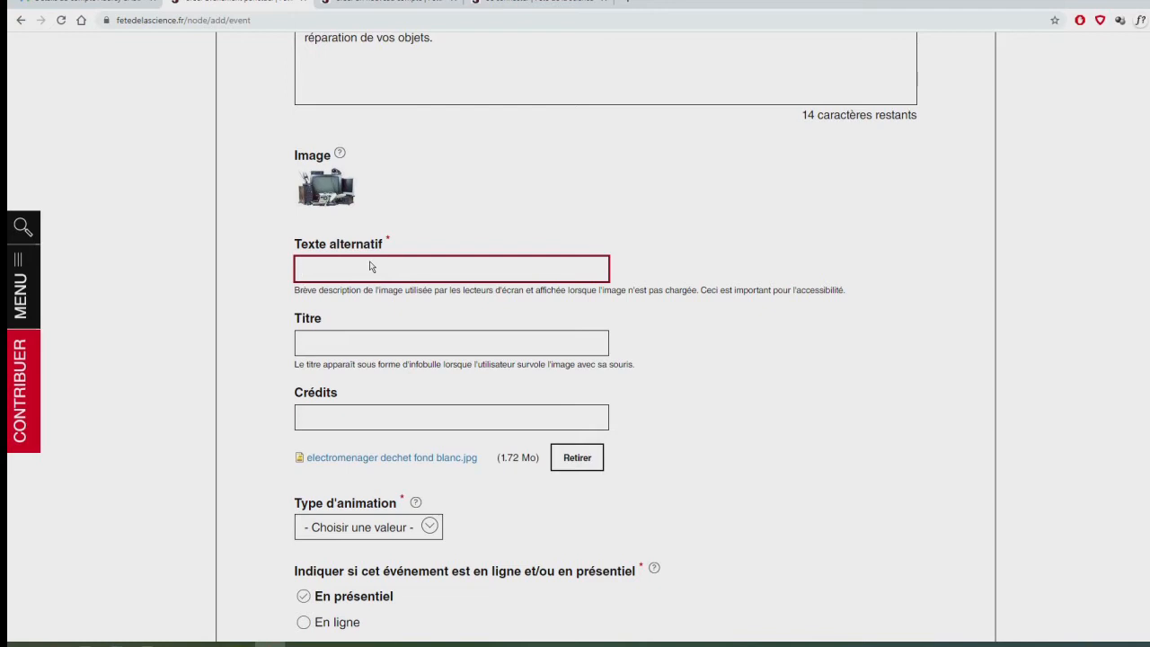
{"action": "type", "text": "déchets"}
{"action": "left_click", "coordinate": [322, 340]}
{"action": "type", "text": "déchets"}
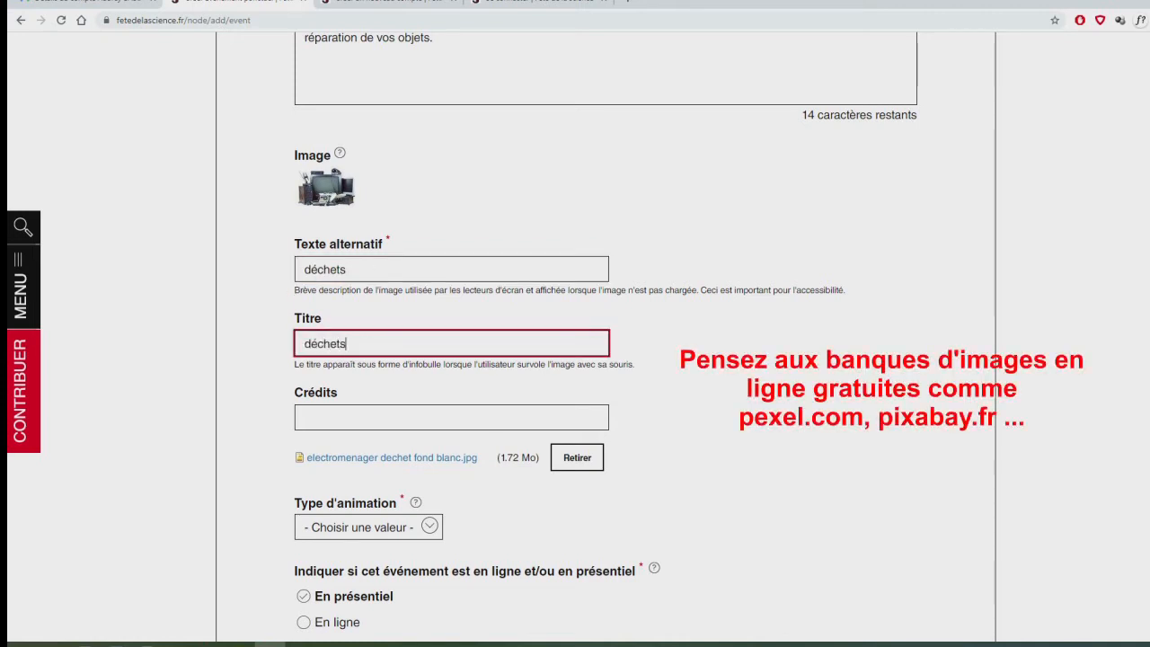
{"action": "left_click", "coordinate": [452, 417]}
{"action": "type", "text": "Pixabay"}
Set the Type d'animation to Atelier and mark the event as En ligne in addition to En présentiel.
{"action": "scroll", "coordinate": [418, 315], "scroll_direction": "down", "scroll_amount": 2}
{"action": "mouse_move", "coordinate": [372, 293]}
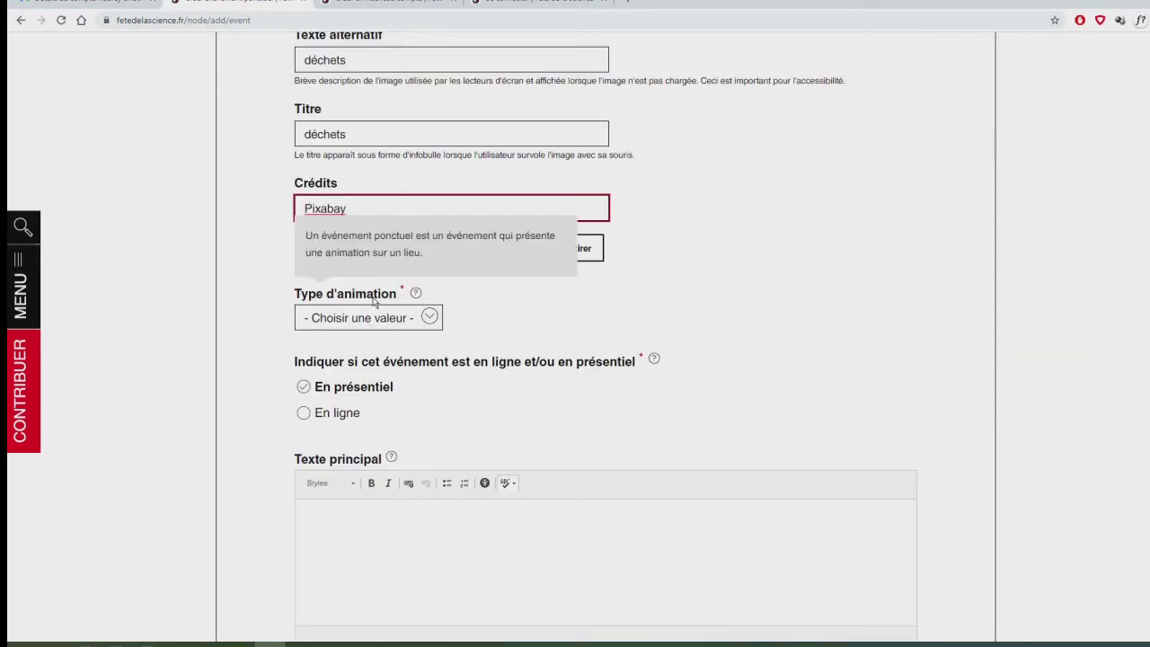
{"action": "left_click", "coordinate": [430, 316]}
{"action": "left_click", "coordinate": [401, 354]}
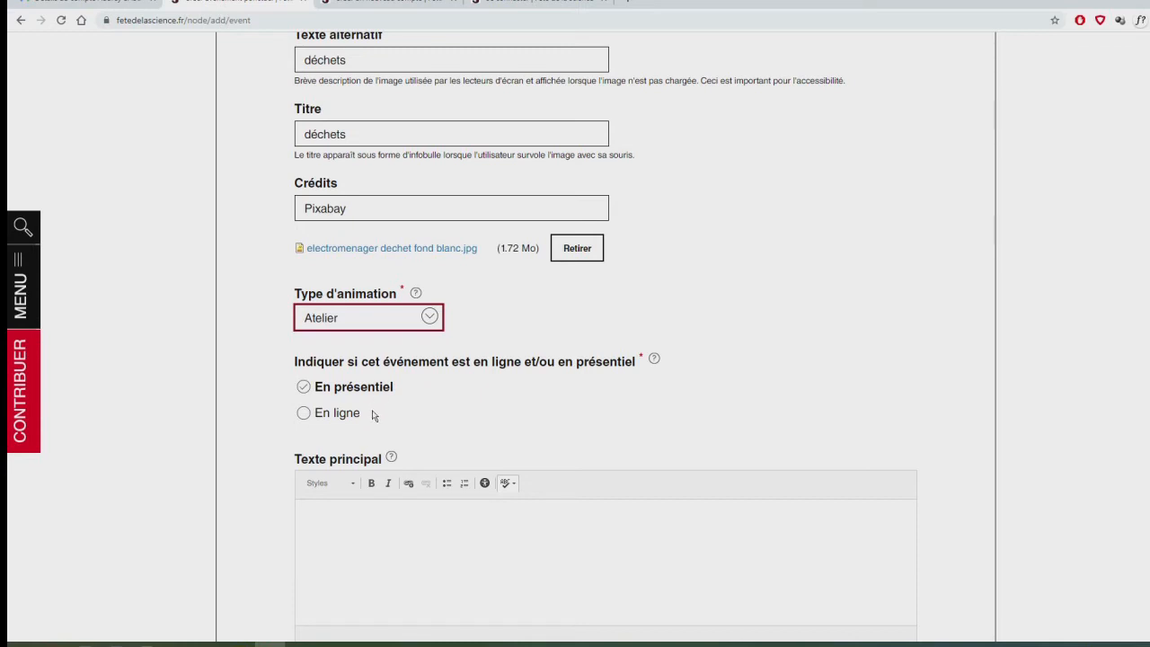
{"action": "left_click", "coordinate": [304, 415]}
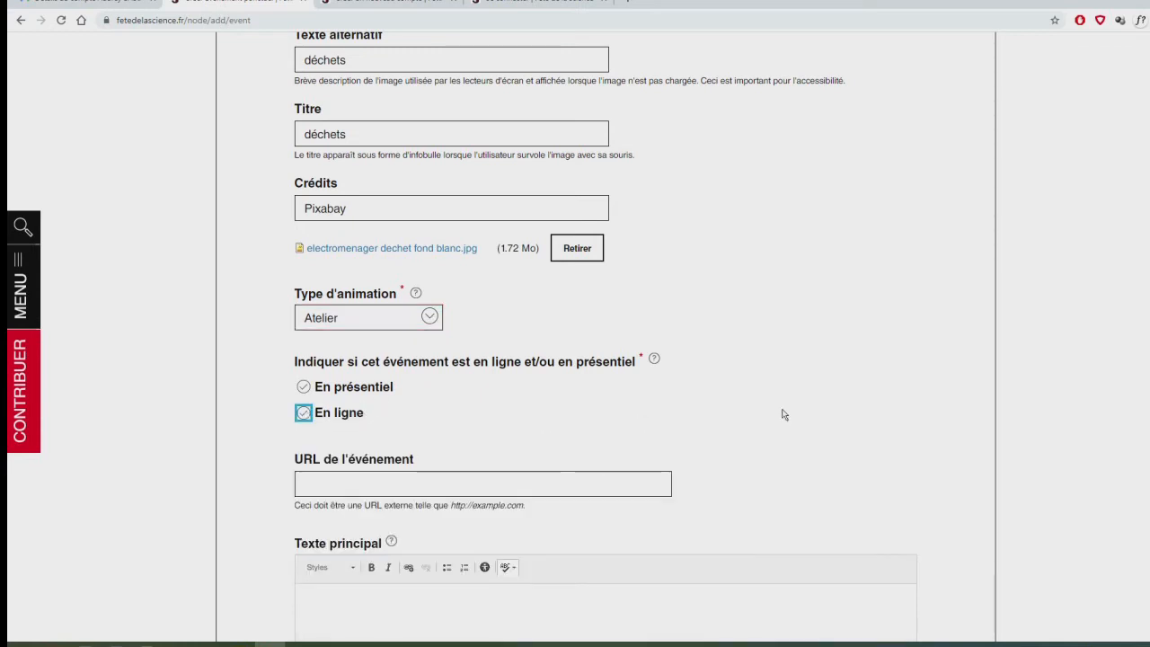
Look over the URL de l'événement and Texte principal fields and the help for the main text.
{"action": "scroll", "coordinate": [517, 268], "scroll_direction": "down", "scroll_amount": 1}
{"action": "left_click", "coordinate": [413, 365]}
{"action": "scroll", "coordinate": [468, 359], "scroll_direction": "down", "scroll_amount": 2}
{"action": "left_click", "coordinate": [481, 353]}
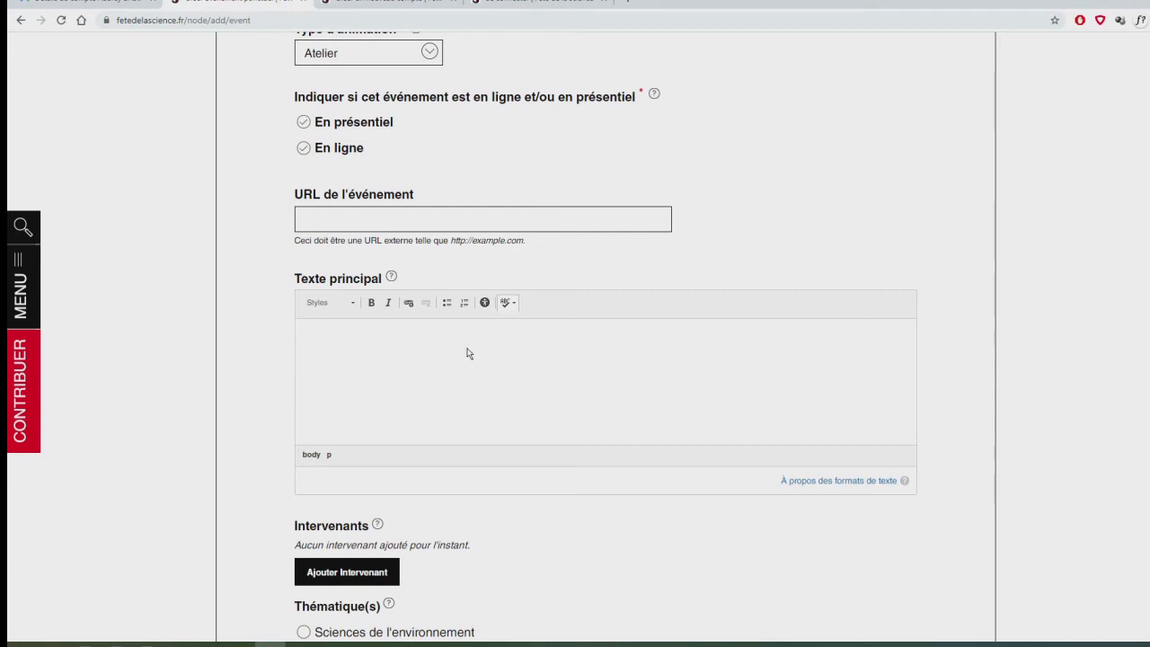
{"action": "mouse_move", "coordinate": [393, 279]}
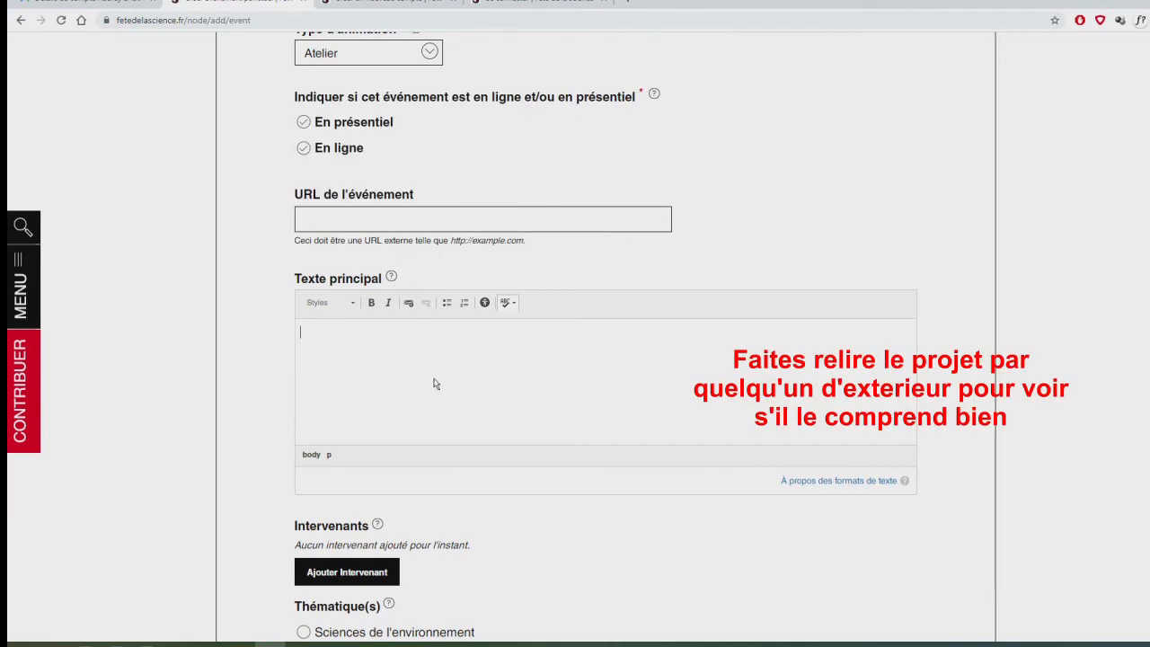
Try adding an intervenant, look over the Nom complet, Fonction and web page link fields, and remove the blank entry.
{"action": "scroll", "coordinate": [434, 383], "scroll_direction": "down", "scroll_amount": 5}
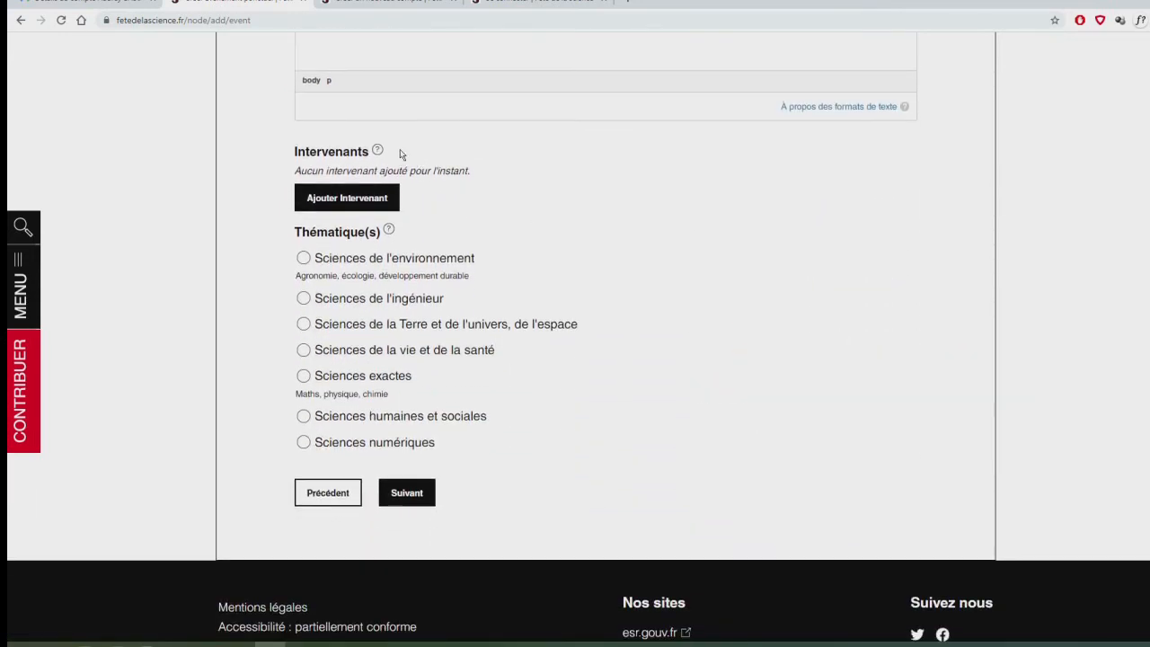
{"action": "mouse_move", "coordinate": [379, 152]}
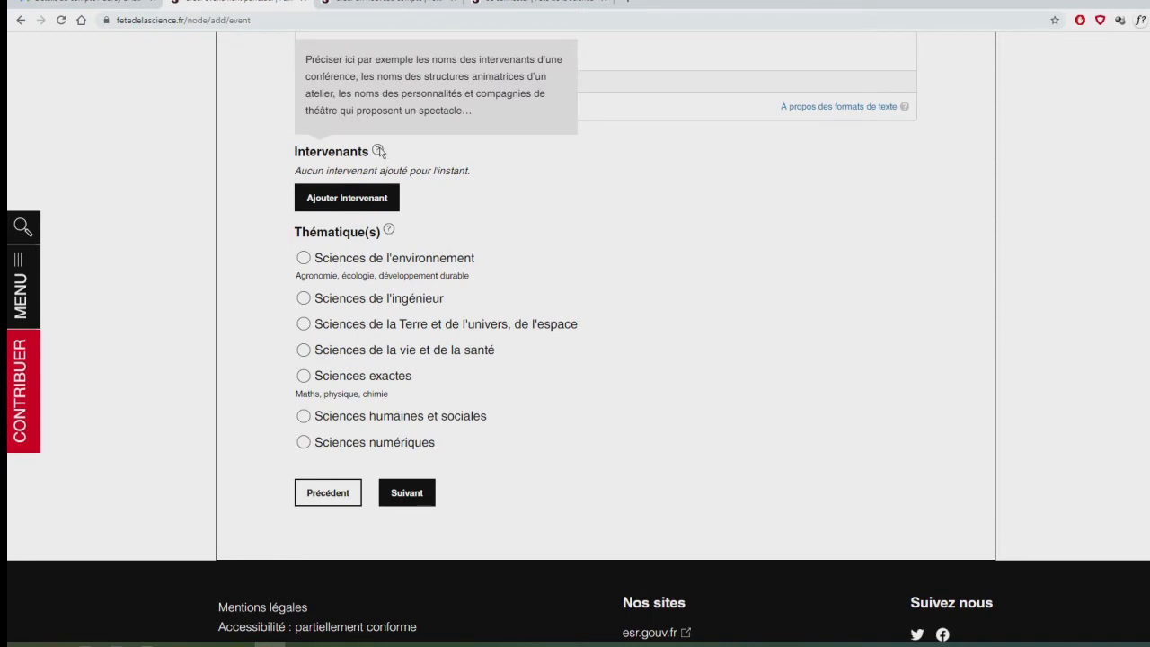
{"action": "left_click", "coordinate": [374, 198]}
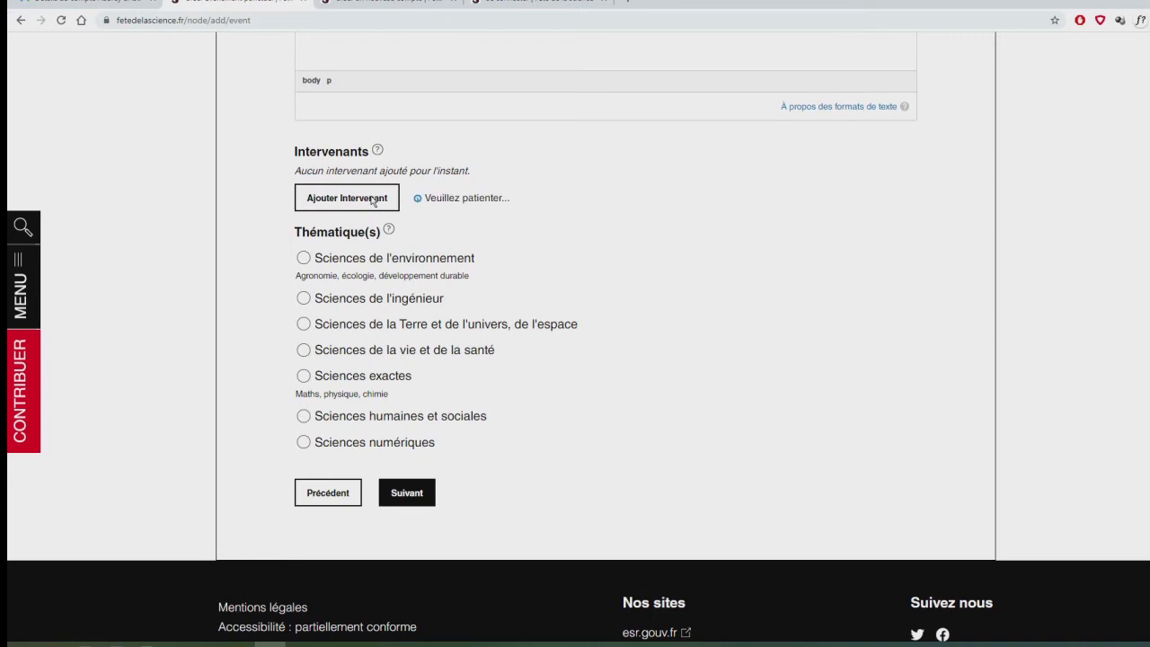
{"action": "left_click", "coordinate": [379, 231]}
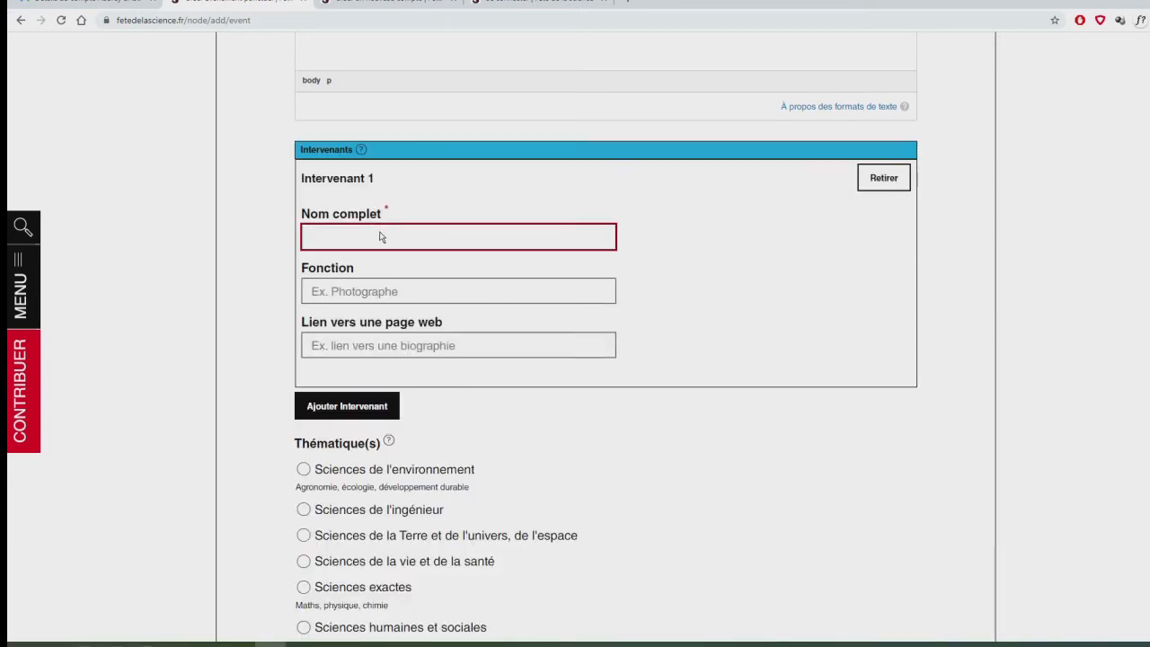
{"action": "left_click", "coordinate": [385, 290]}
{"action": "left_click", "coordinate": [401, 343]}
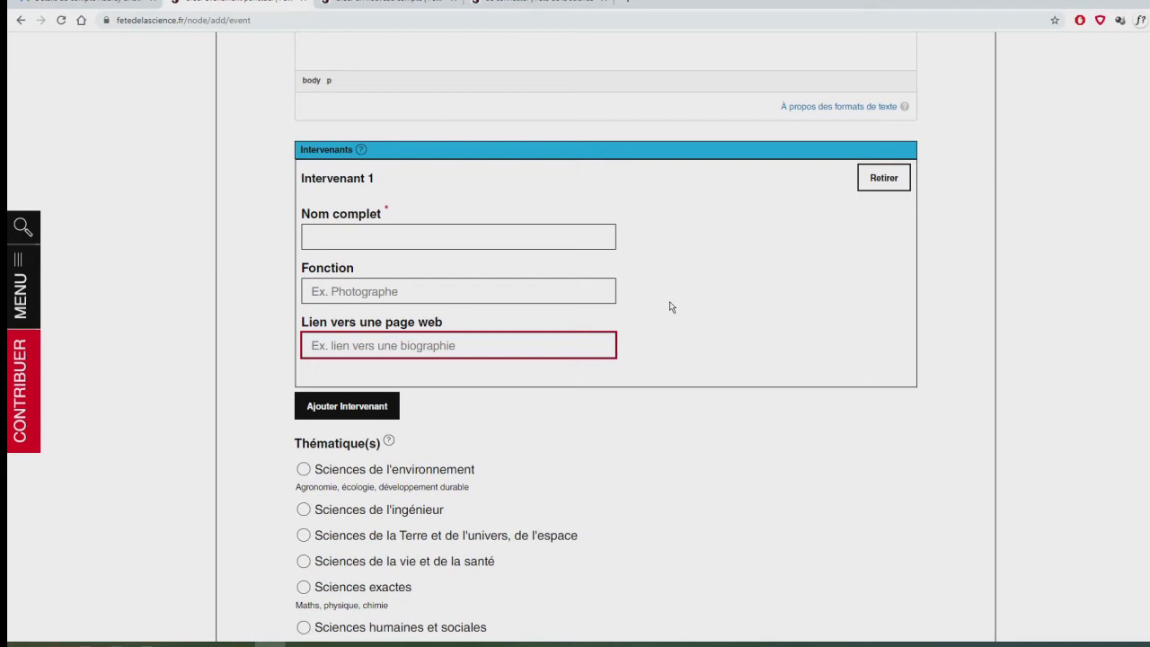
{"action": "left_click", "coordinate": [887, 184]}
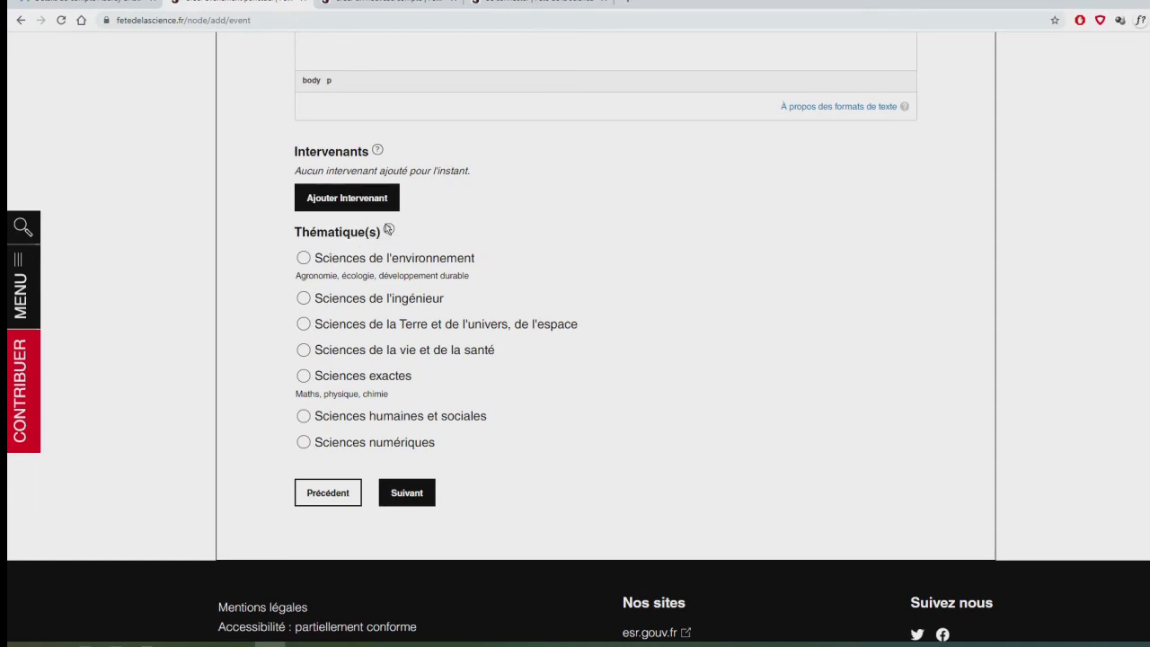
Select the themes Sciences de l'environnement, Sciences de la Terre et de l'univers and Sciences exactes, and continue to Informations pratiques.
{"action": "mouse_move", "coordinate": [390, 231]}
{"action": "left_click", "coordinate": [303, 259]}
{"action": "left_click", "coordinate": [305, 325]}
{"action": "left_click", "coordinate": [303, 376]}
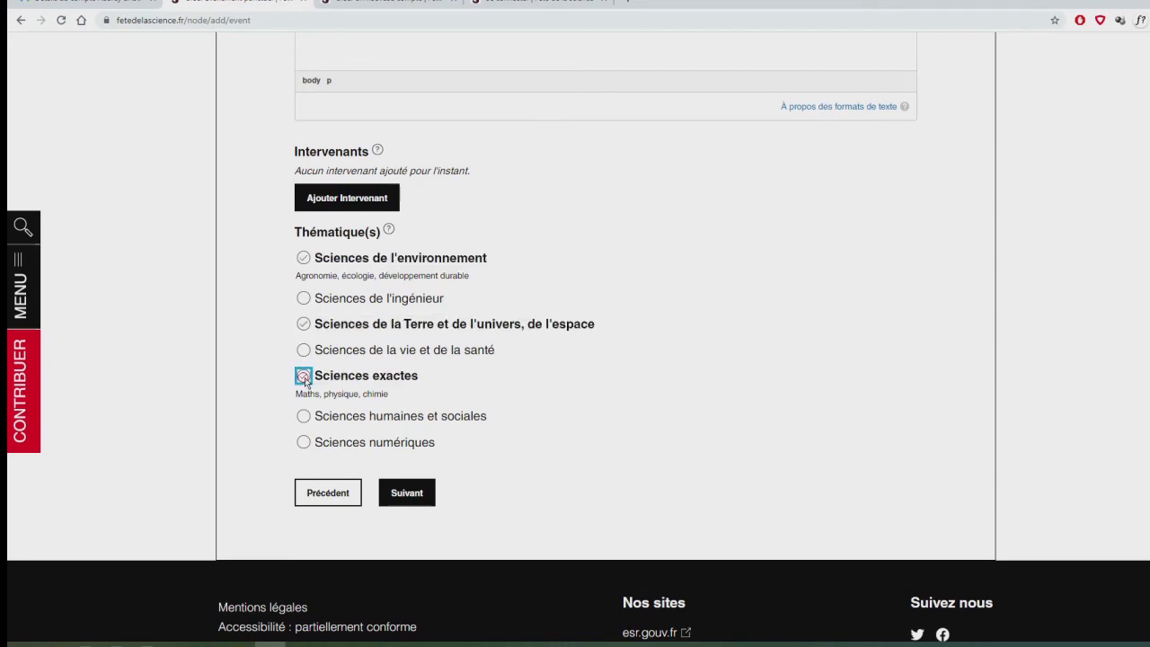
{"action": "left_click", "coordinate": [412, 498]}
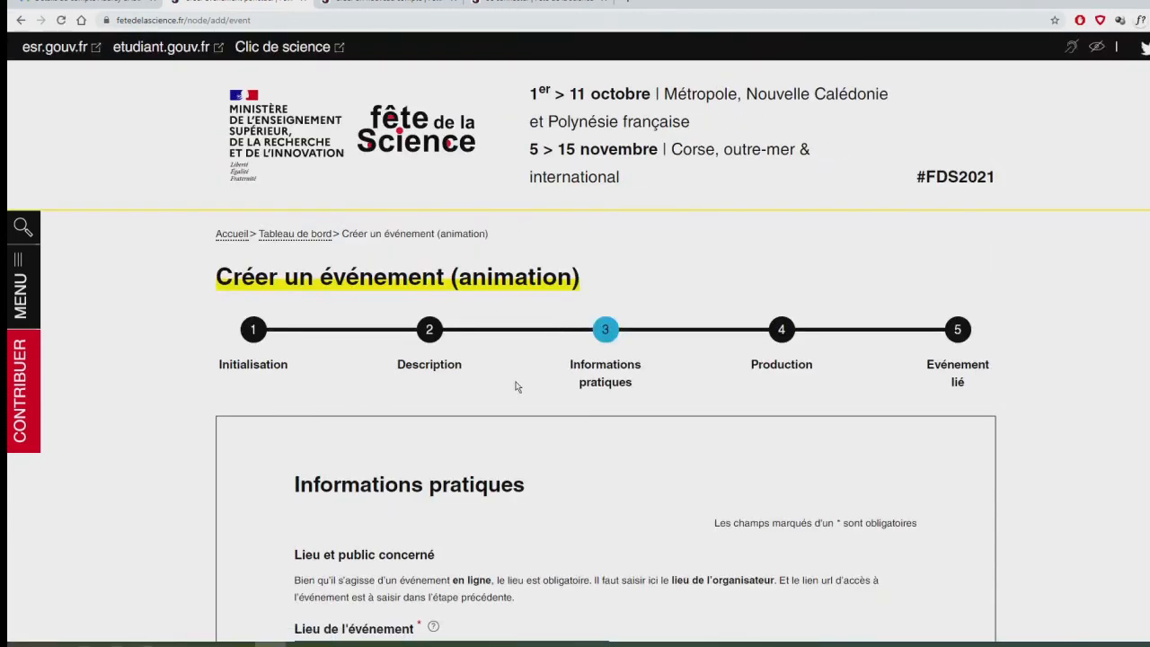
Search for "Village" as the Lieu de l'événement.
{"action": "scroll", "coordinate": [516, 386], "scroll_direction": "down", "scroll_amount": 2}
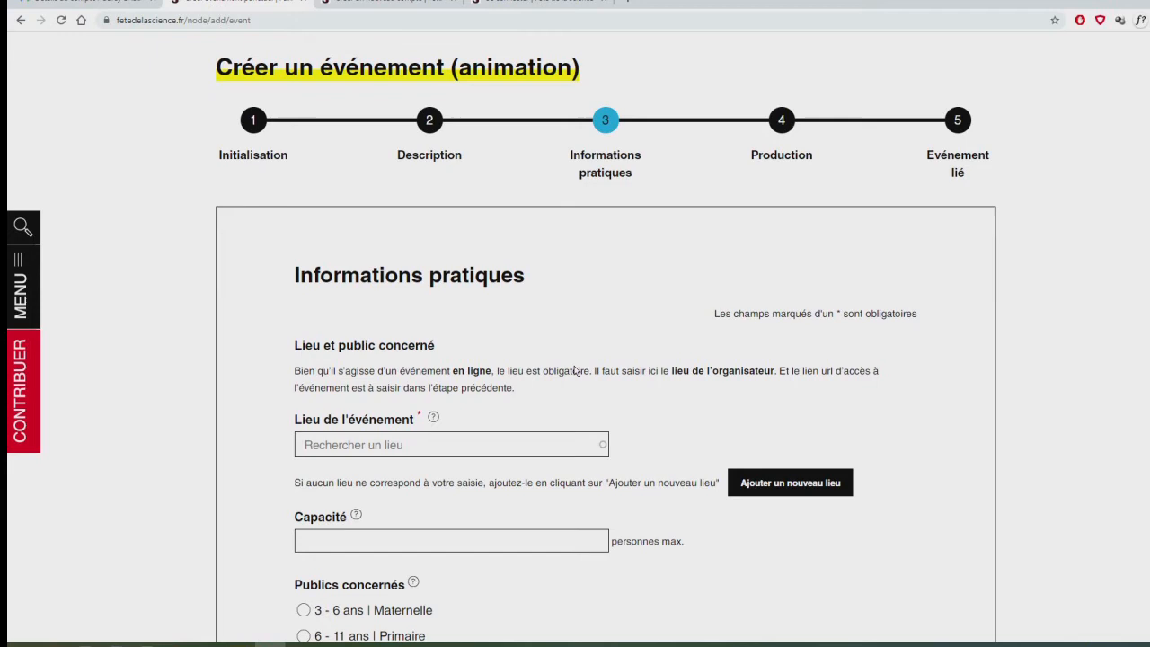
{"action": "scroll", "coordinate": [575, 370], "scroll_direction": "down", "scroll_amount": 2}
{"action": "left_click", "coordinate": [382, 268]}
{"action": "type", "text": "Village"}
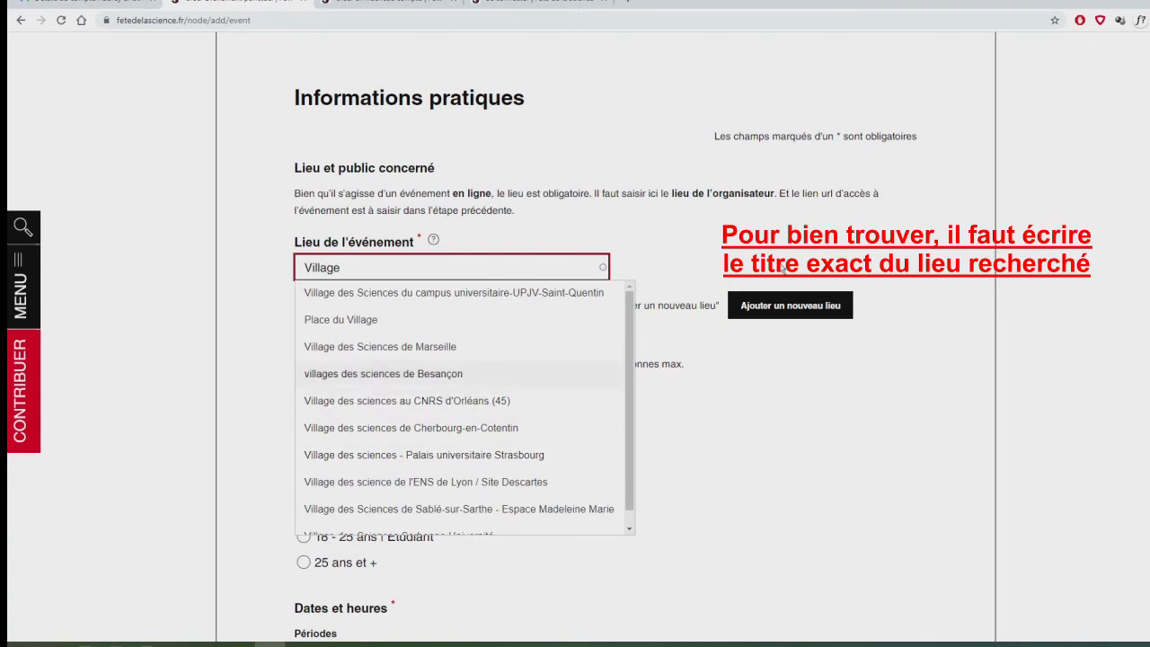
Look through the form for adding a new lieu down to its map, and close it without filling it in.
{"action": "left_click", "coordinate": [791, 306]}
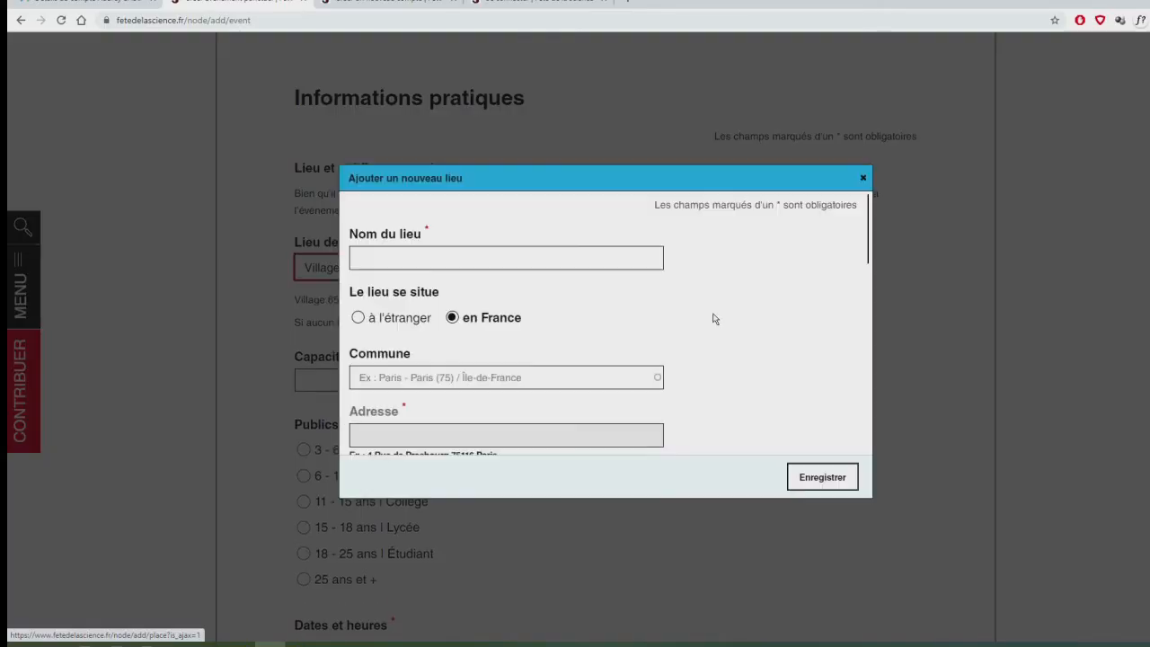
{"action": "left_click", "coordinate": [867, 234]}
{"action": "left_click_drag", "start_coordinate": [867, 234], "coordinate": [869, 428]}
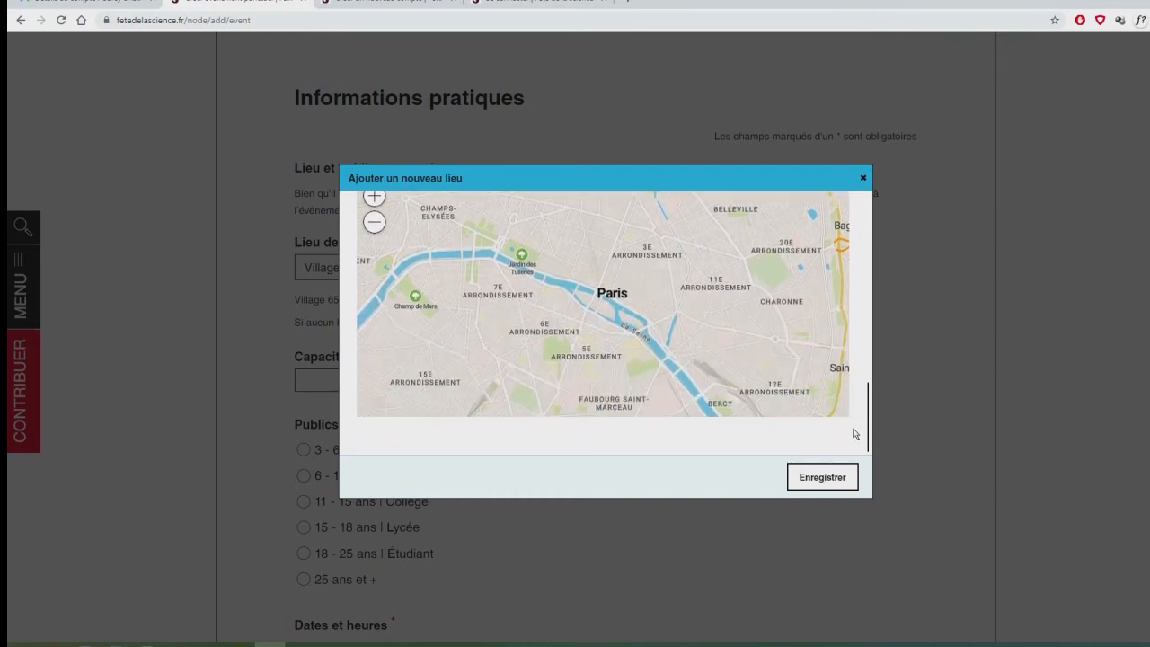
{"action": "left_click", "coordinate": [822, 478]}
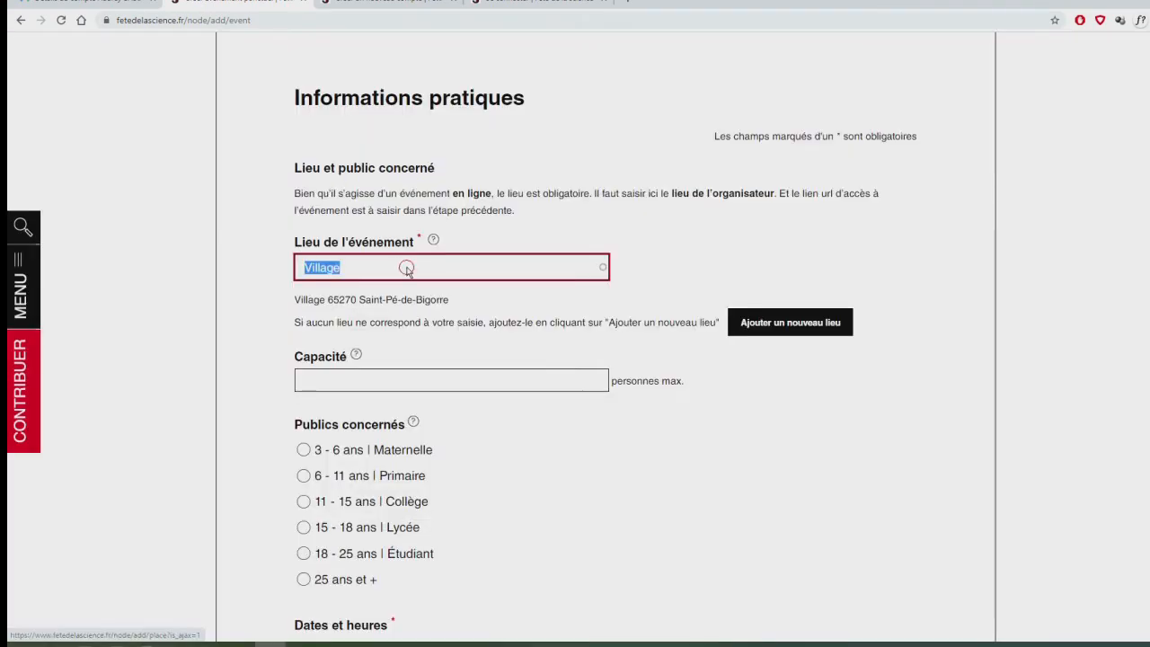
Set the Capacité to 40 people and select the audiences 3 - 6 ans, 6 - 11 ans and 11 - 15 ans.
{"action": "left_click", "coordinate": [422, 382]}
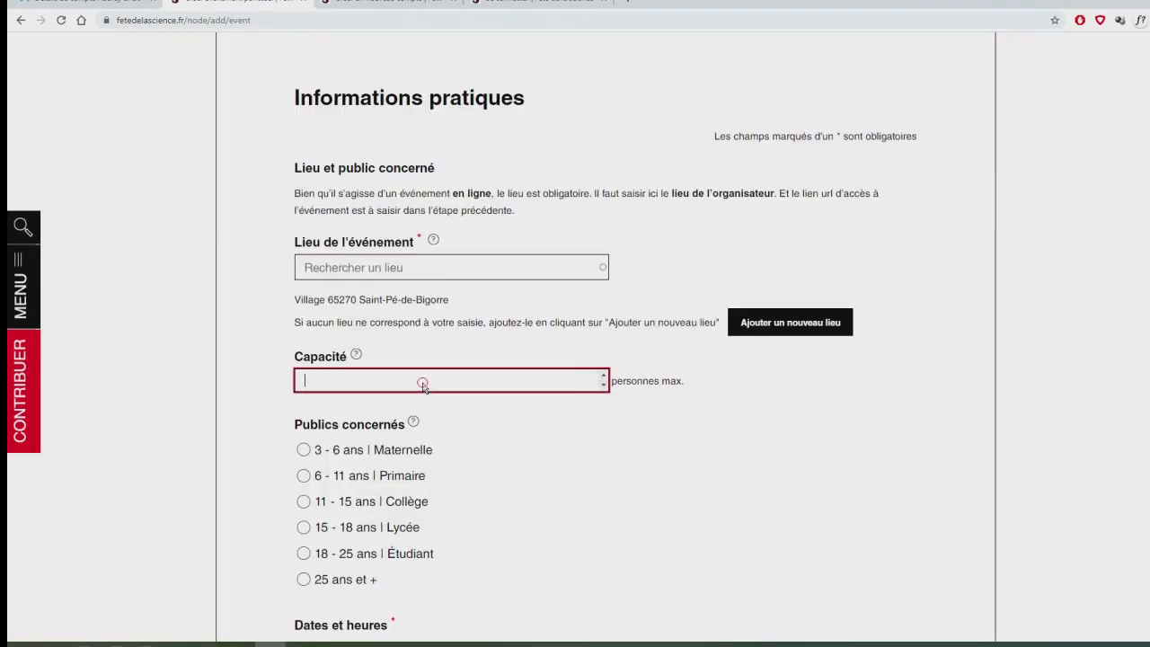
{"action": "type", "text": "40"}
{"action": "scroll", "coordinate": [486, 444], "scroll_direction": "down", "scroll_amount": 2}
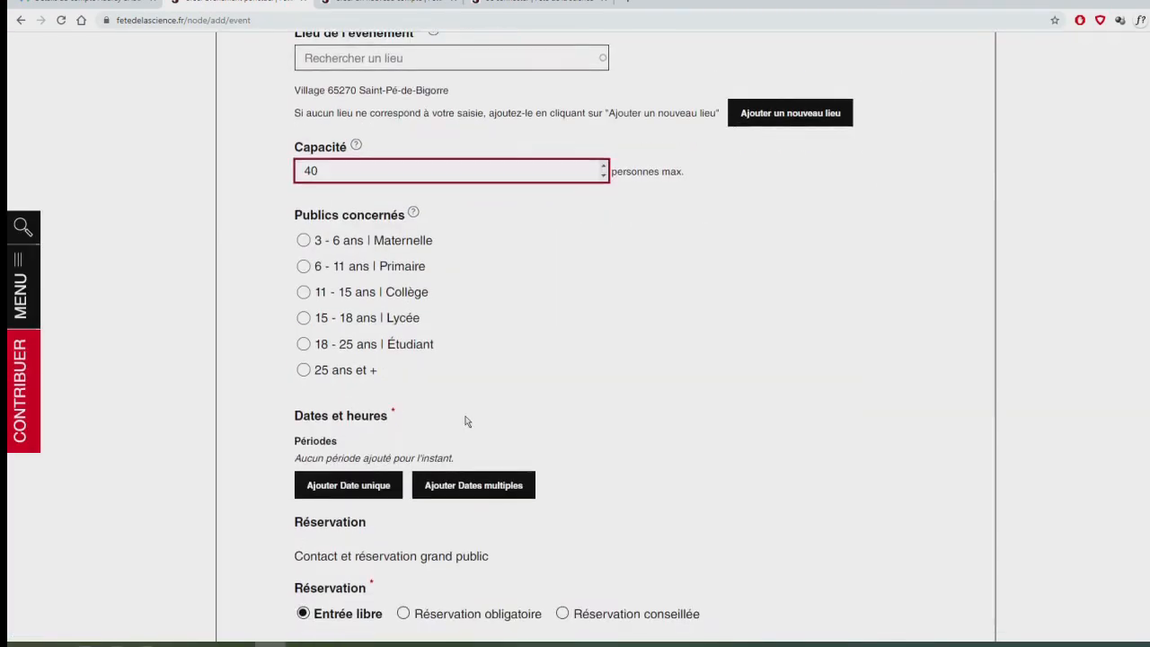
{"action": "left_click", "coordinate": [304, 241]}
{"action": "left_click", "coordinate": [303, 267]}
{"action": "left_click", "coordinate": [304, 292]}
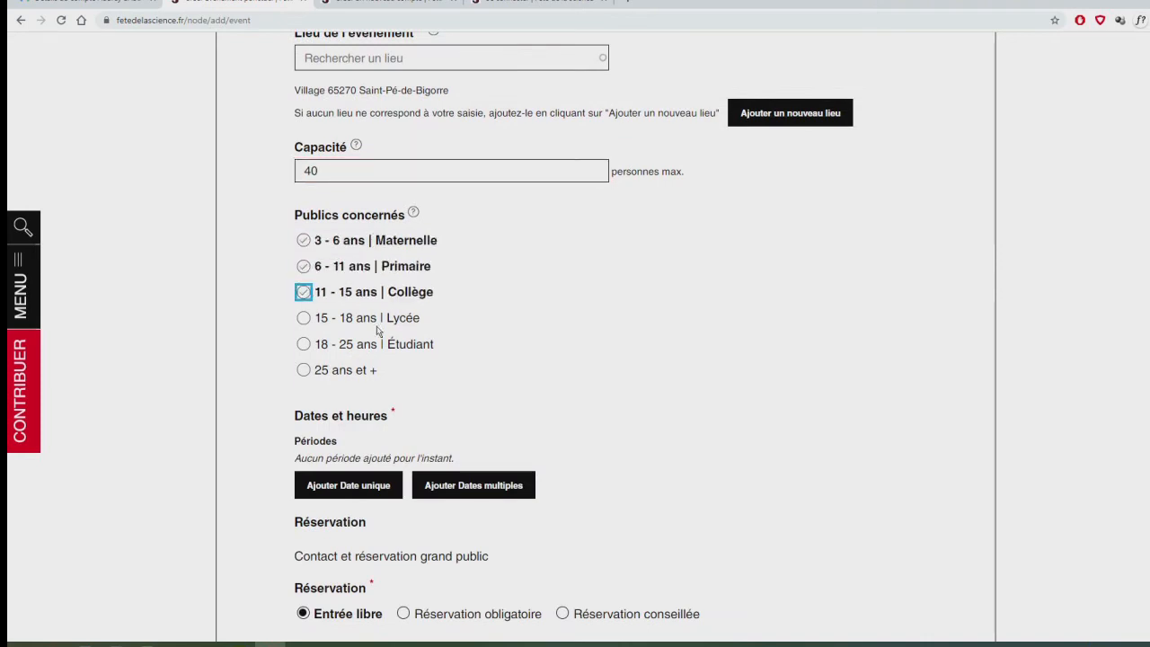
Add a Date unique period to Dates et heures and set its date to 12/04/2021.
{"action": "scroll", "coordinate": [531, 329], "scroll_direction": "down", "scroll_amount": 2}
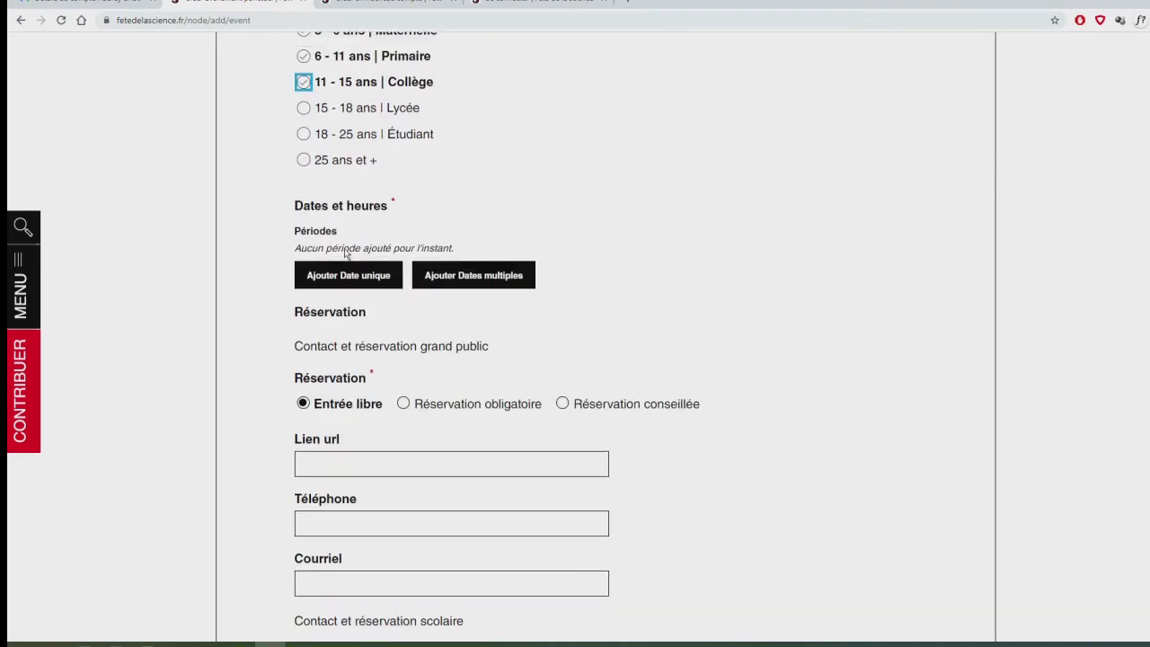
{"action": "left_click", "coordinate": [349, 279]}
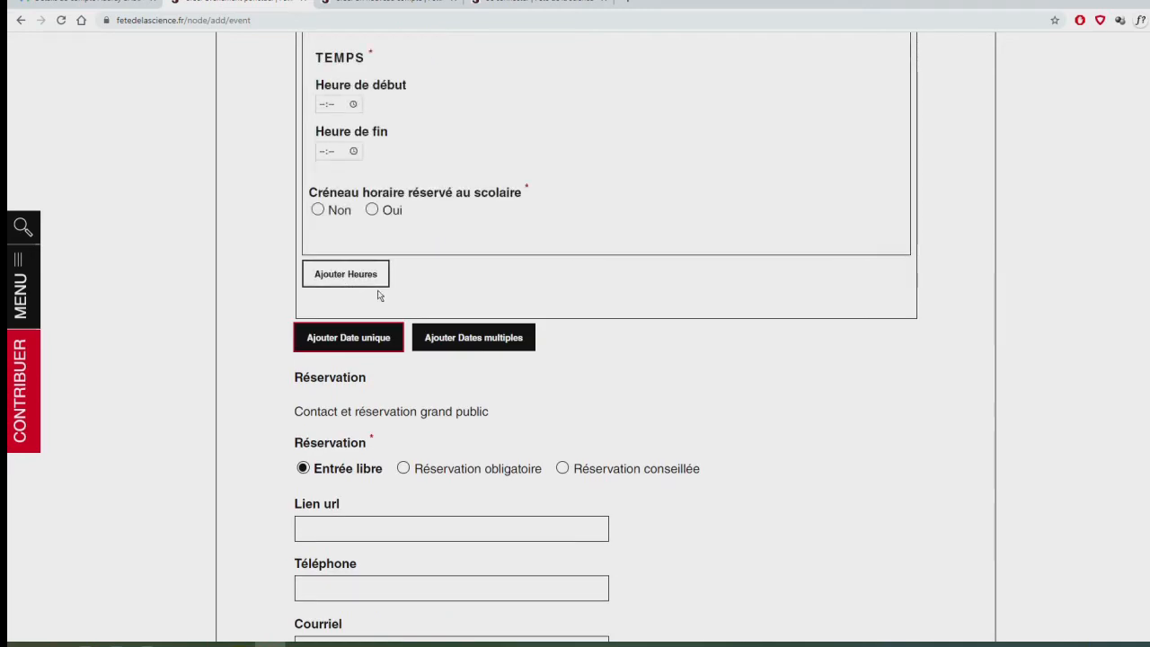
{"action": "scroll", "coordinate": [377, 295], "scroll_direction": "up", "scroll_amount": 5}
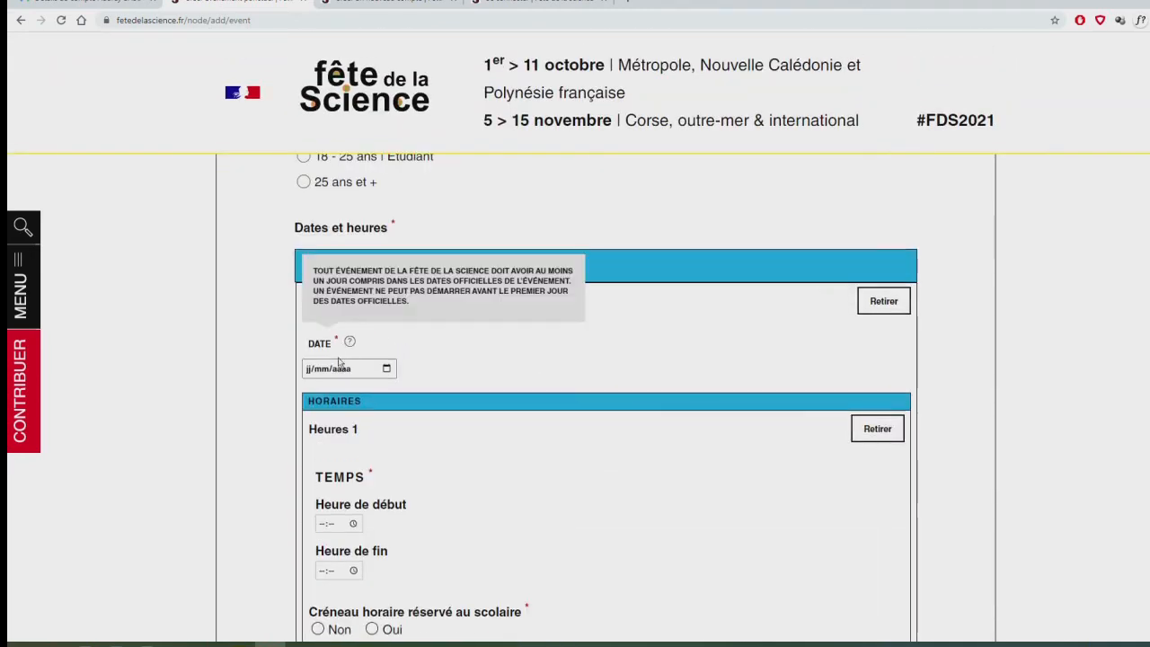
{"action": "left_click", "coordinate": [388, 369]}
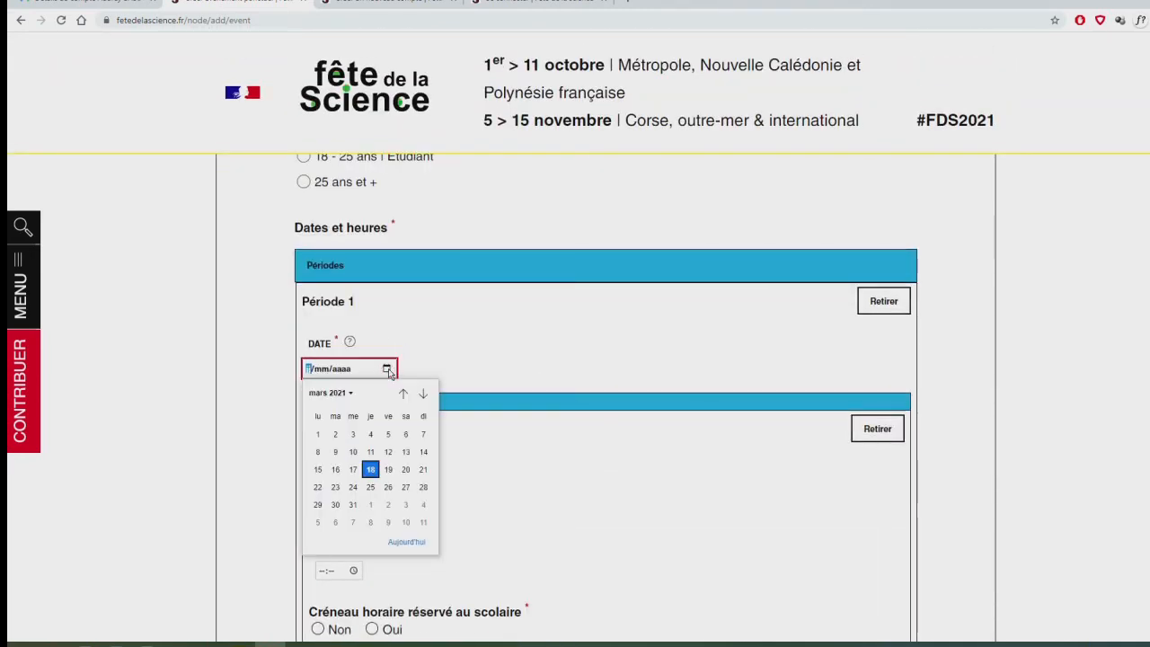
{"action": "left_click", "coordinate": [422, 394]}
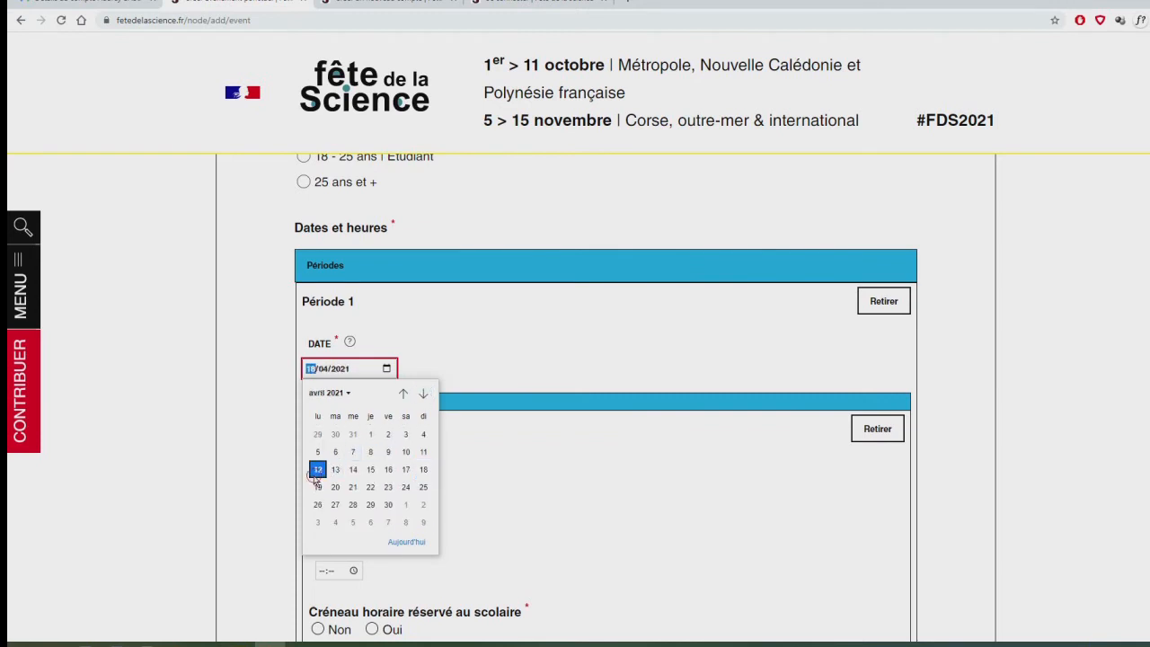
{"action": "left_click", "coordinate": [316, 474]}
Set the period's hours from 10:00 to 10:30 and mark the time slot as reserved for schools (Oui).
{"action": "scroll", "coordinate": [390, 439], "scroll_direction": "down", "scroll_amount": 2}
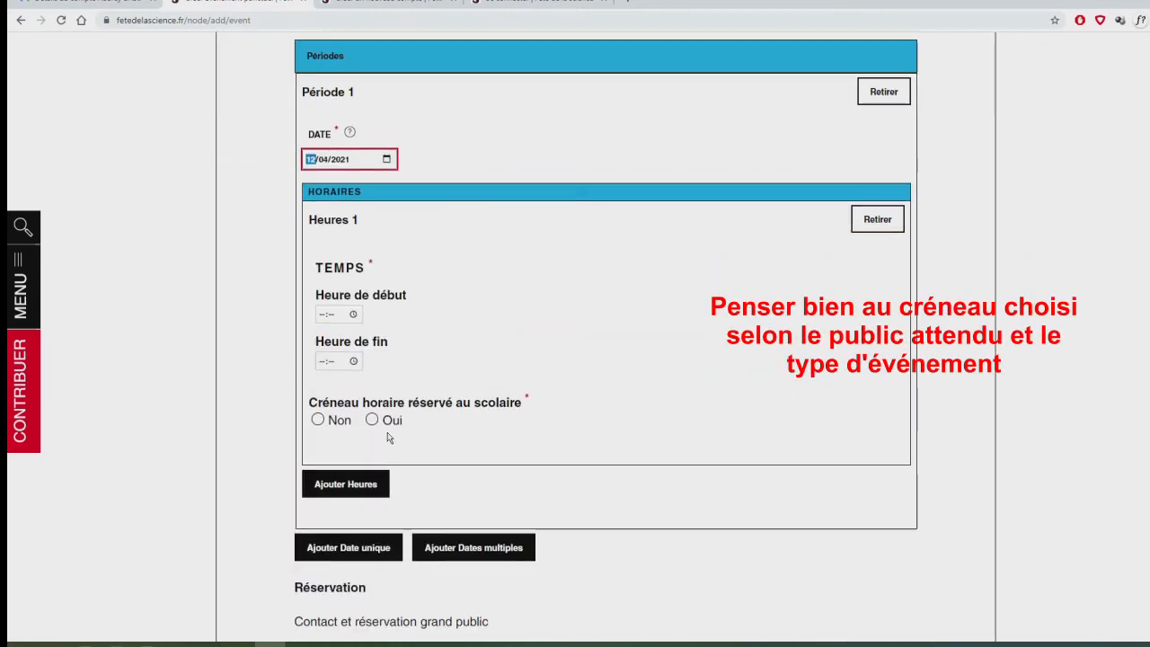
{"action": "left_click", "coordinate": [323, 316]}
{"action": "type", "text": "1000"}
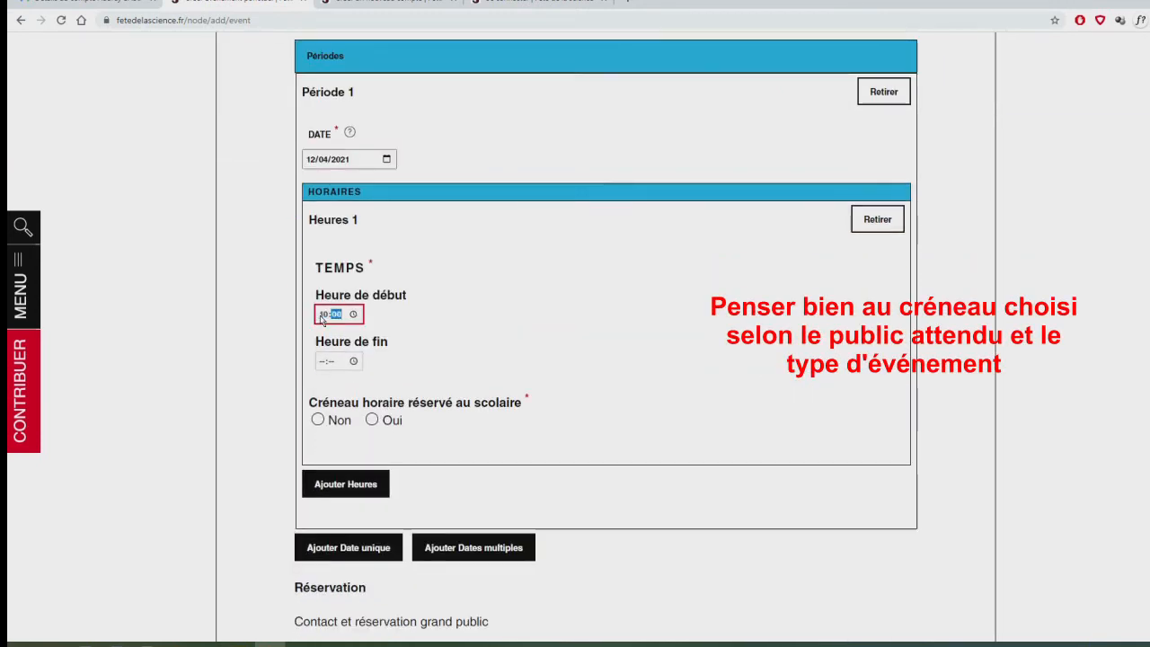
{"action": "left_click", "coordinate": [328, 364]}
{"action": "type", "text": "10:30"}
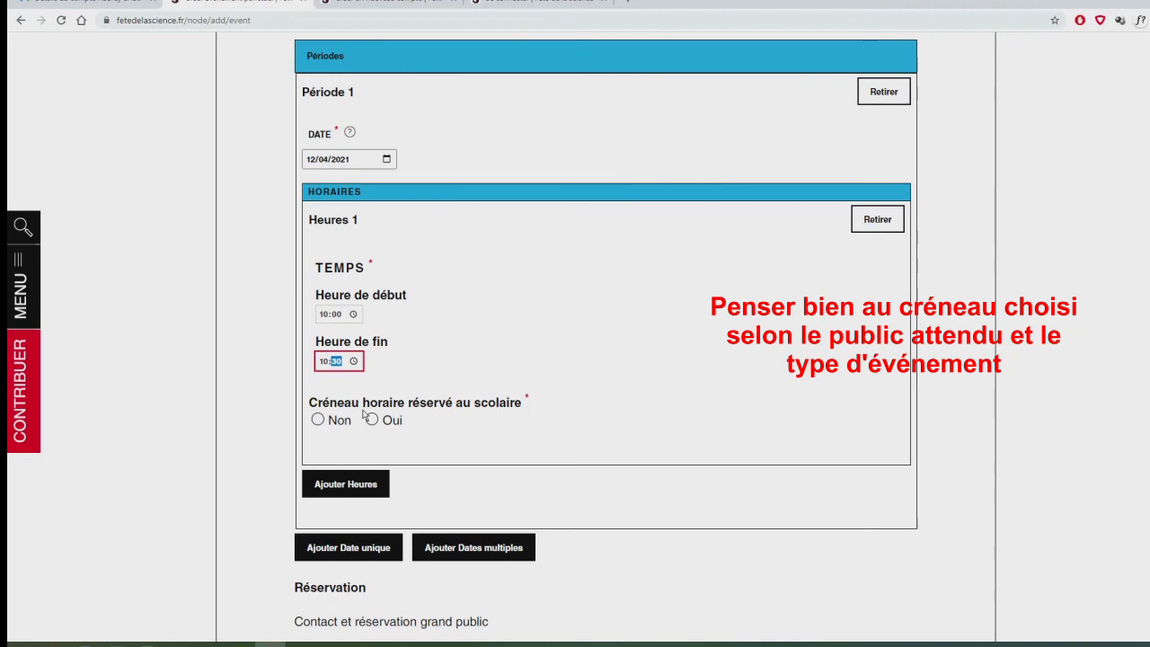
{"action": "left_click", "coordinate": [373, 420]}
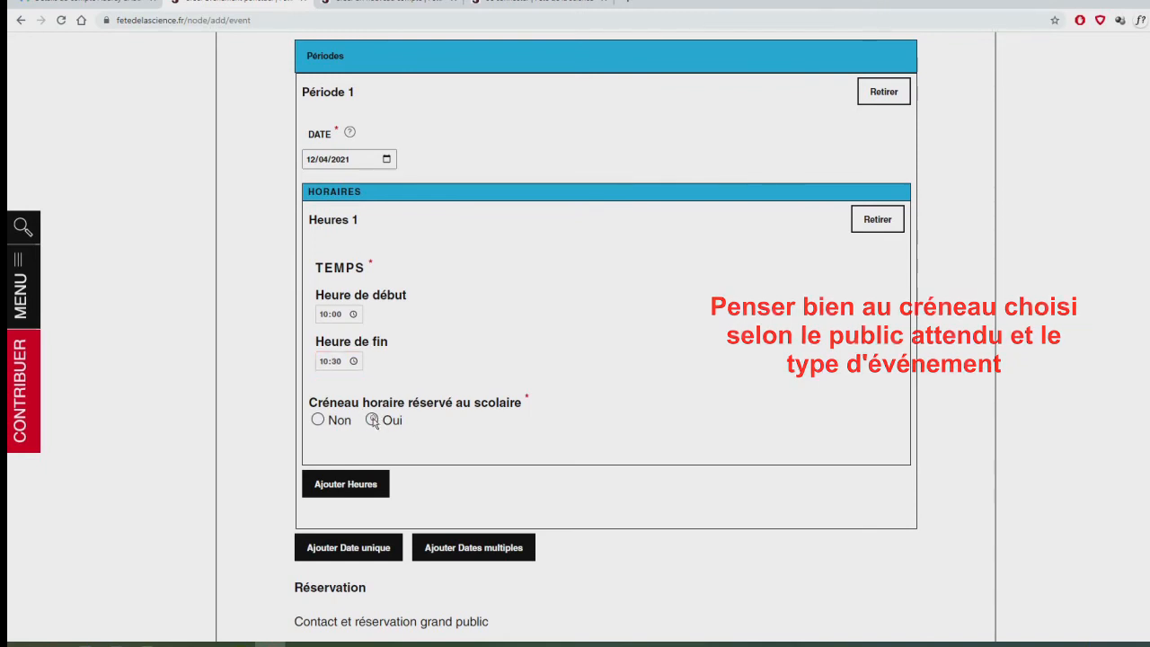
Set the grand public reservation to Réservation obligatoire and submit the Informations pratiques stage with school contact and accessibility left at their defaults.
{"action": "scroll", "coordinate": [581, 415], "scroll_direction": "down", "scroll_amount": 5}
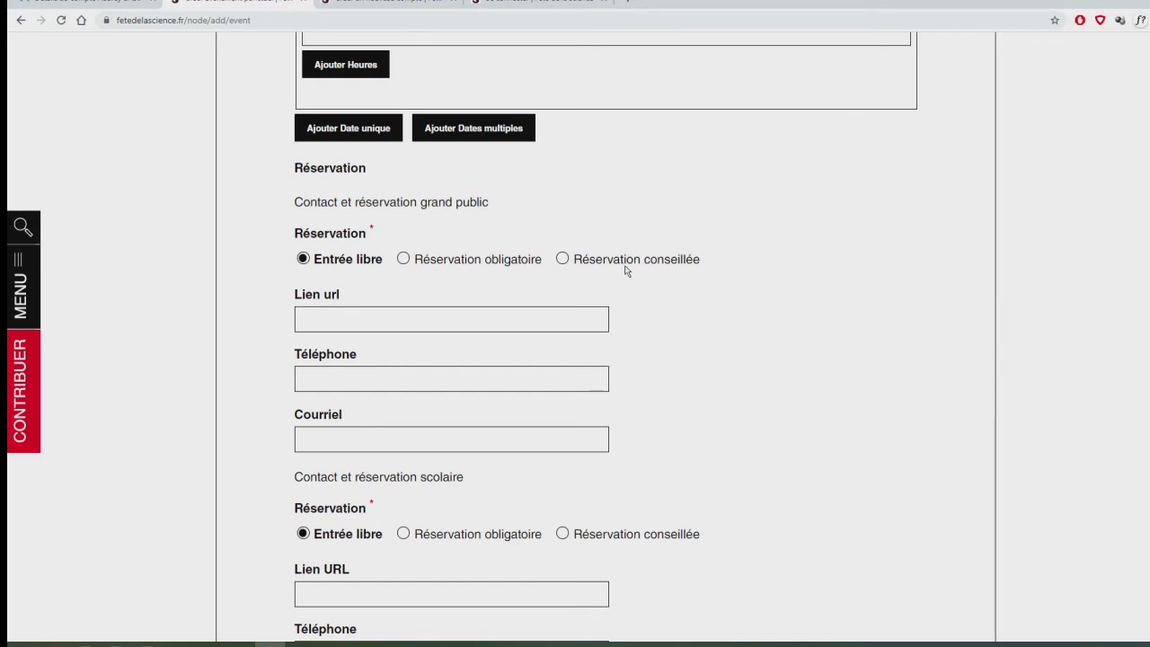
{"action": "left_click", "coordinate": [504, 267]}
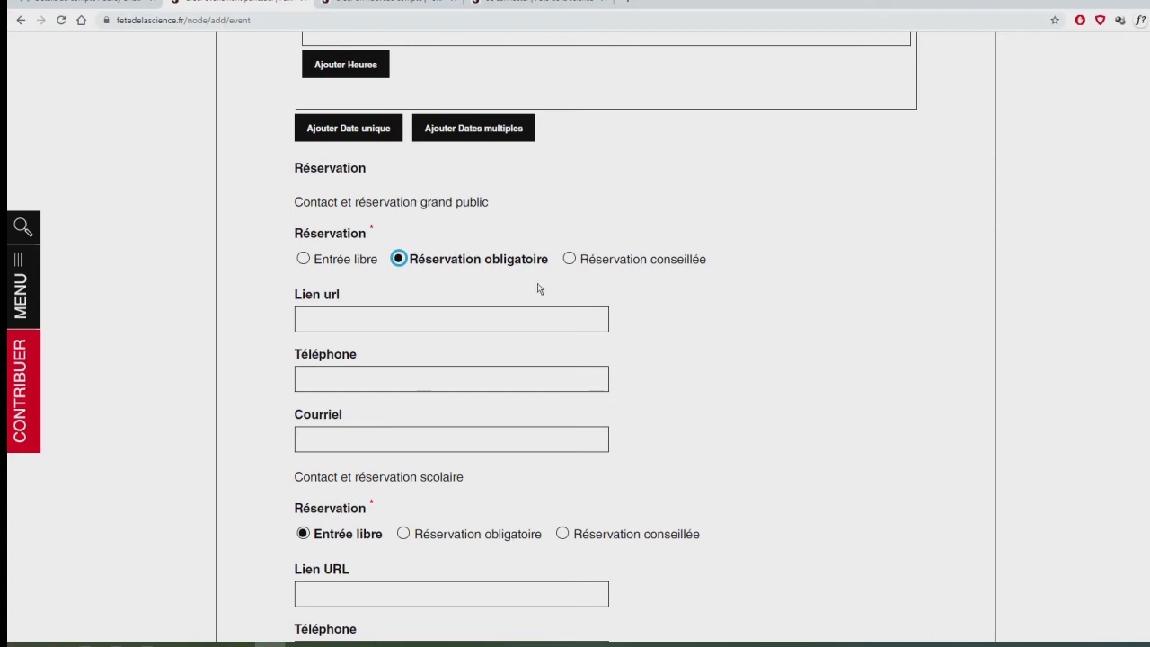
{"action": "scroll", "coordinate": [606, 336], "scroll_direction": "down", "scroll_amount": 5}
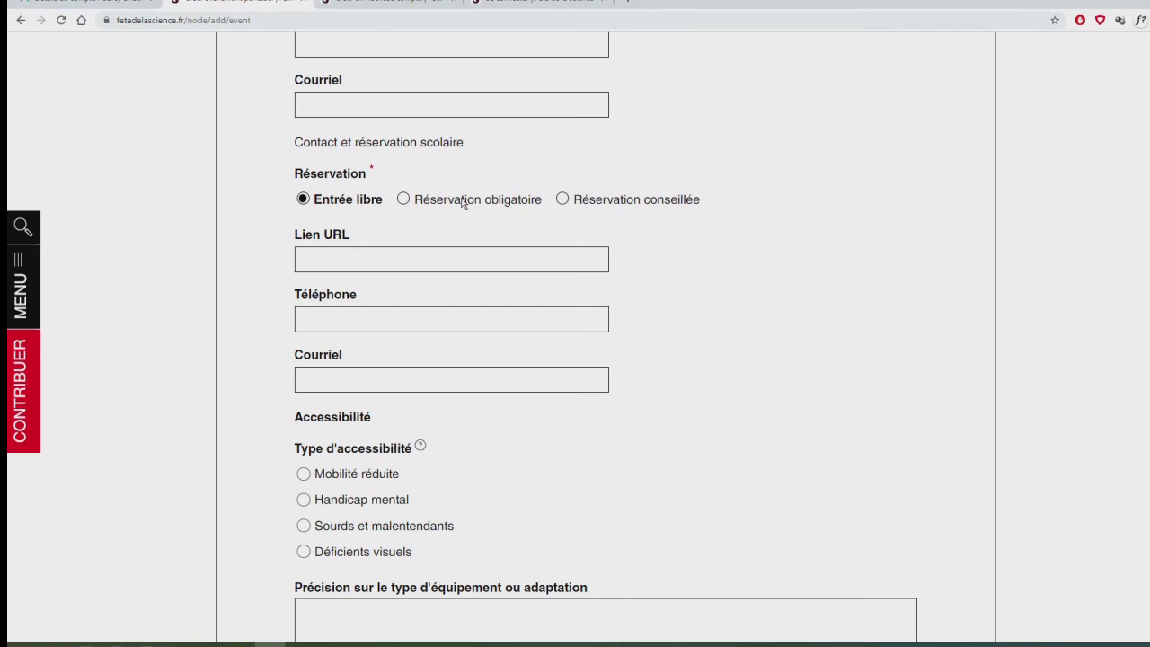
{"action": "scroll", "coordinate": [476, 179], "scroll_direction": "down", "scroll_amount": 3}
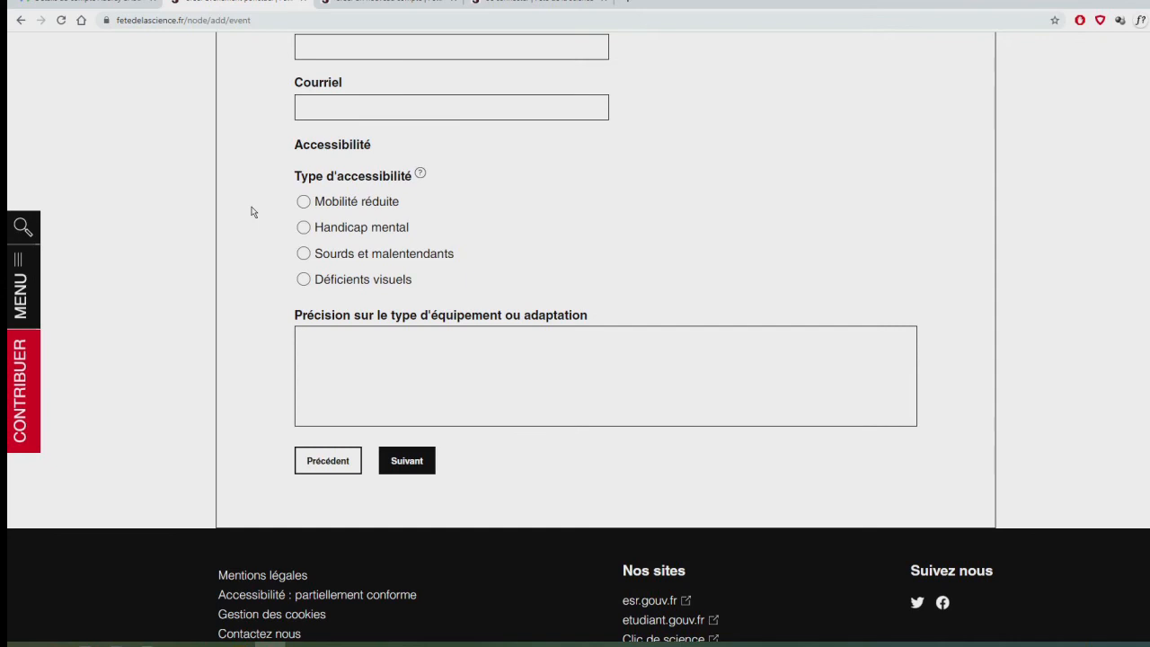
{"action": "left_click", "coordinate": [419, 465]}
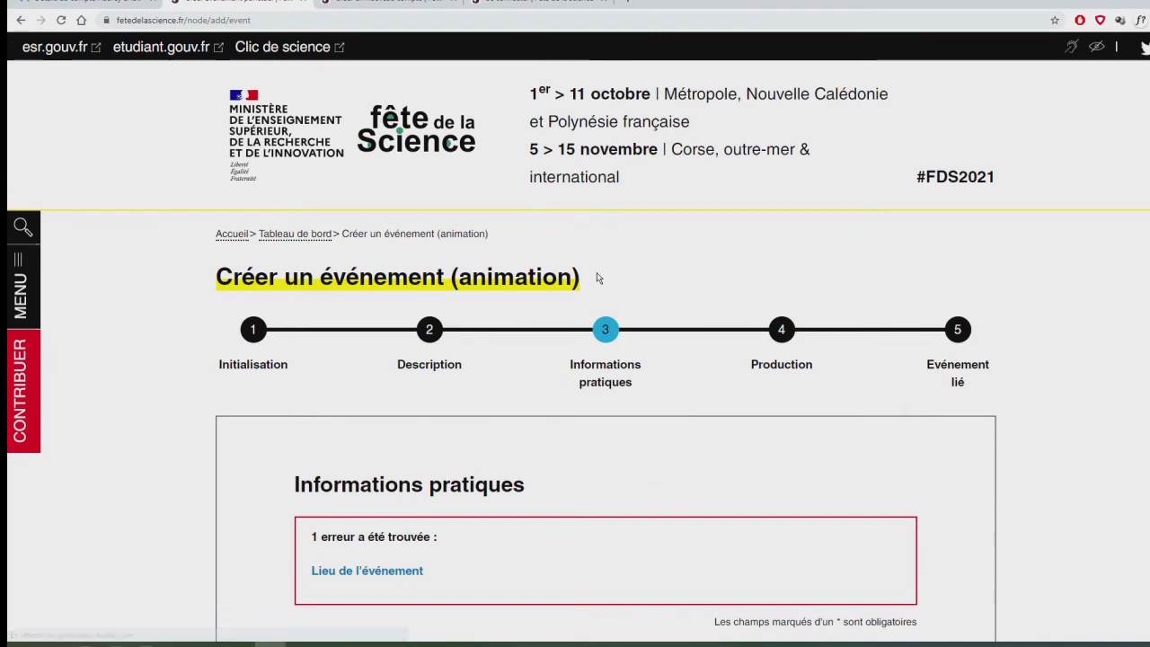
Fill in the required Lieu de l'événement by searching for "Carbe", and continue to the Production stage.
{"action": "scroll", "coordinate": [597, 274], "scroll_direction": "down", "scroll_amount": 2}
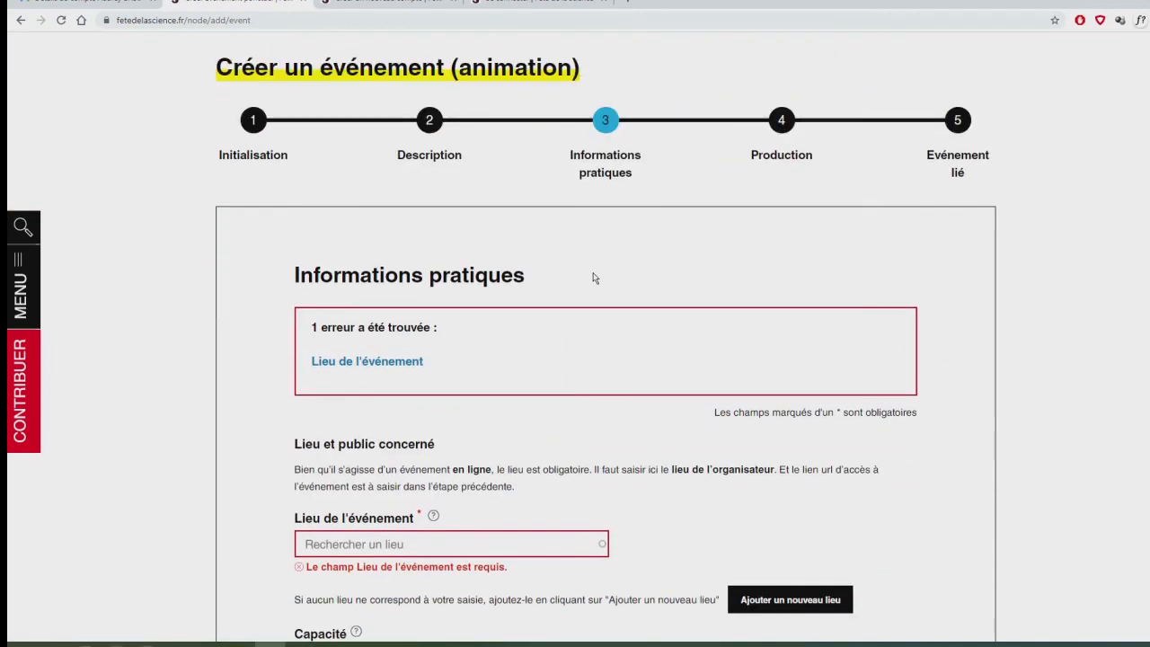
{"action": "scroll", "coordinate": [435, 362], "scroll_direction": "down", "scroll_amount": 2}
{"action": "left_click", "coordinate": [401, 342]}
{"action": "type", "text": "Carbe"}
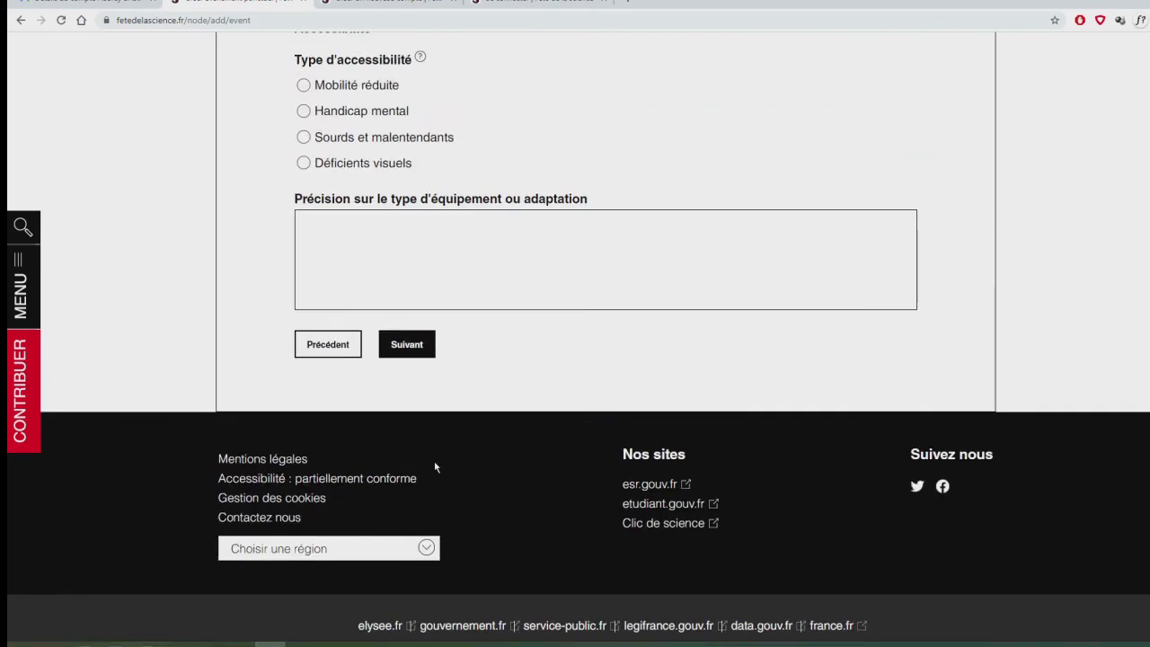
{"action": "scroll", "coordinate": [437, 467], "scroll_direction": "down", "scroll_amount": 1}
{"action": "left_click", "coordinate": [410, 300]}
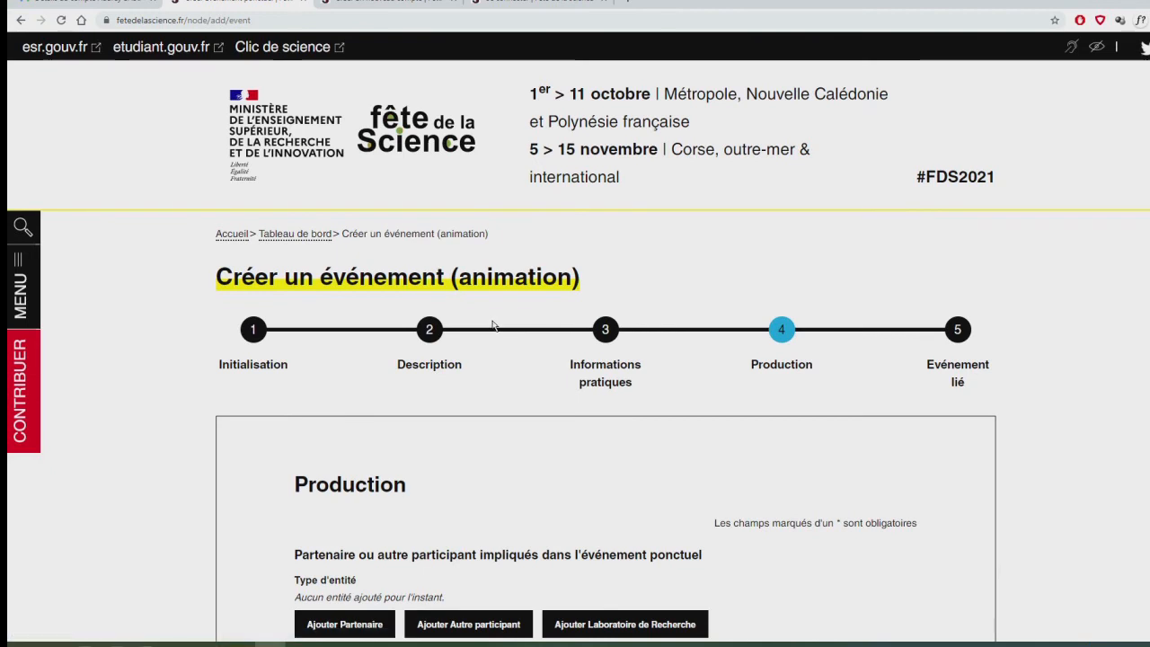
Add a Partenaire entry to the Production stage, look at its fields, and remove it without filling it in.
{"action": "scroll", "coordinate": [504, 305], "scroll_direction": "down", "scroll_amount": 2}
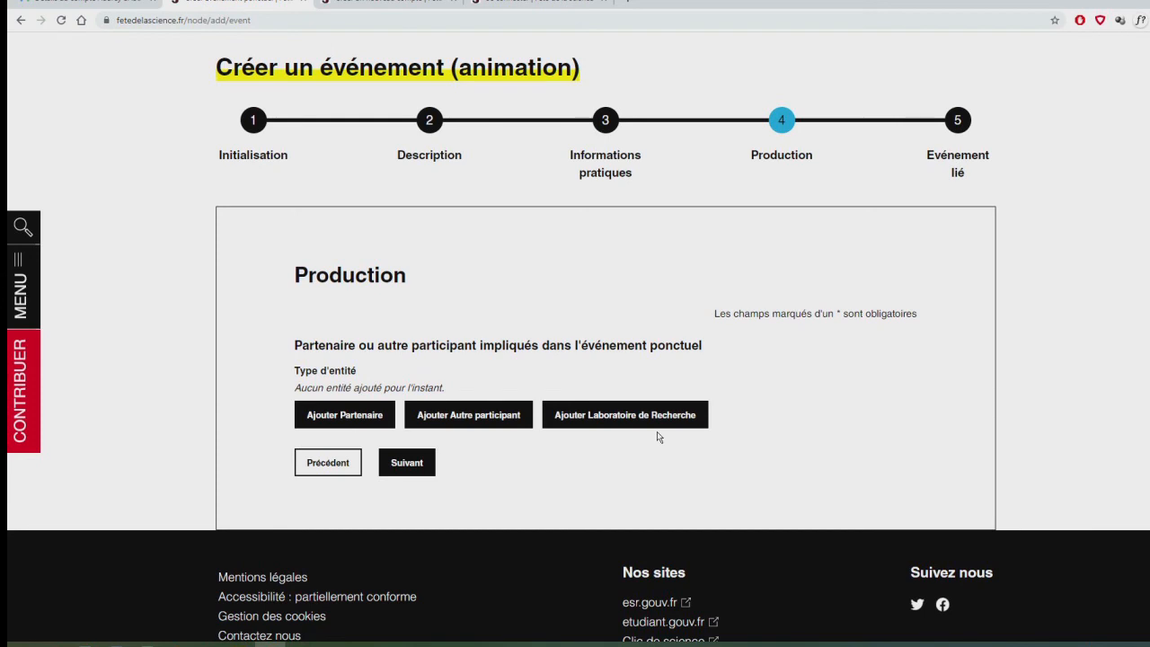
{"action": "left_click", "coordinate": [350, 418]}
{"action": "scroll", "coordinate": [477, 360], "scroll_direction": "down", "scroll_amount": 3}
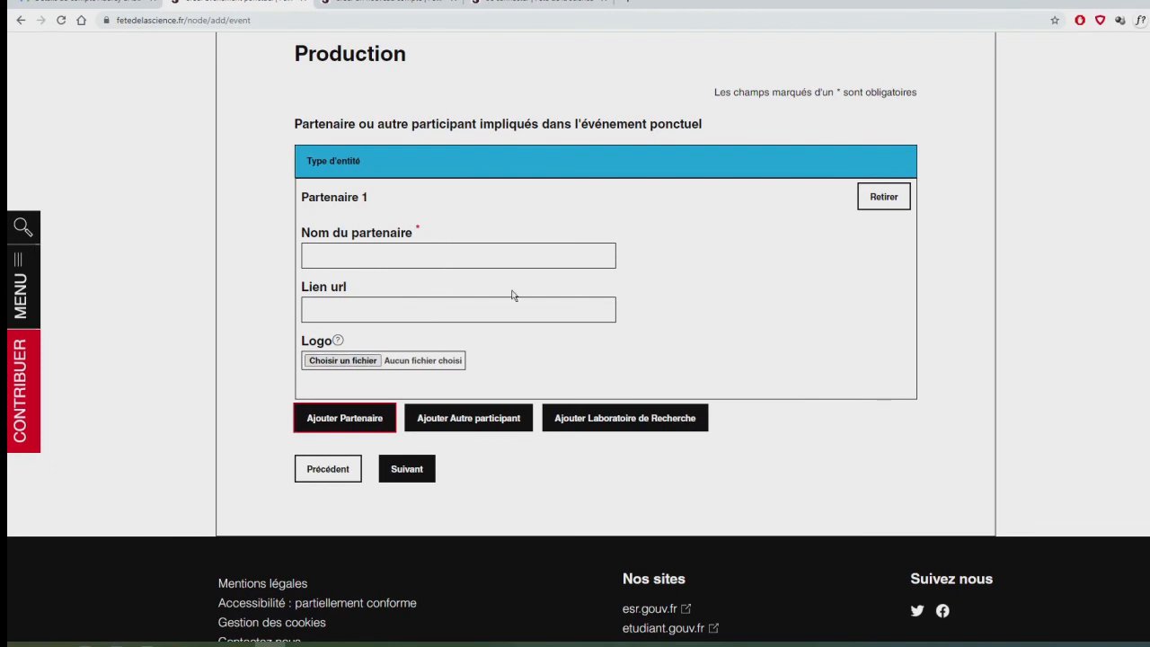
{"action": "left_click", "coordinate": [881, 200]}
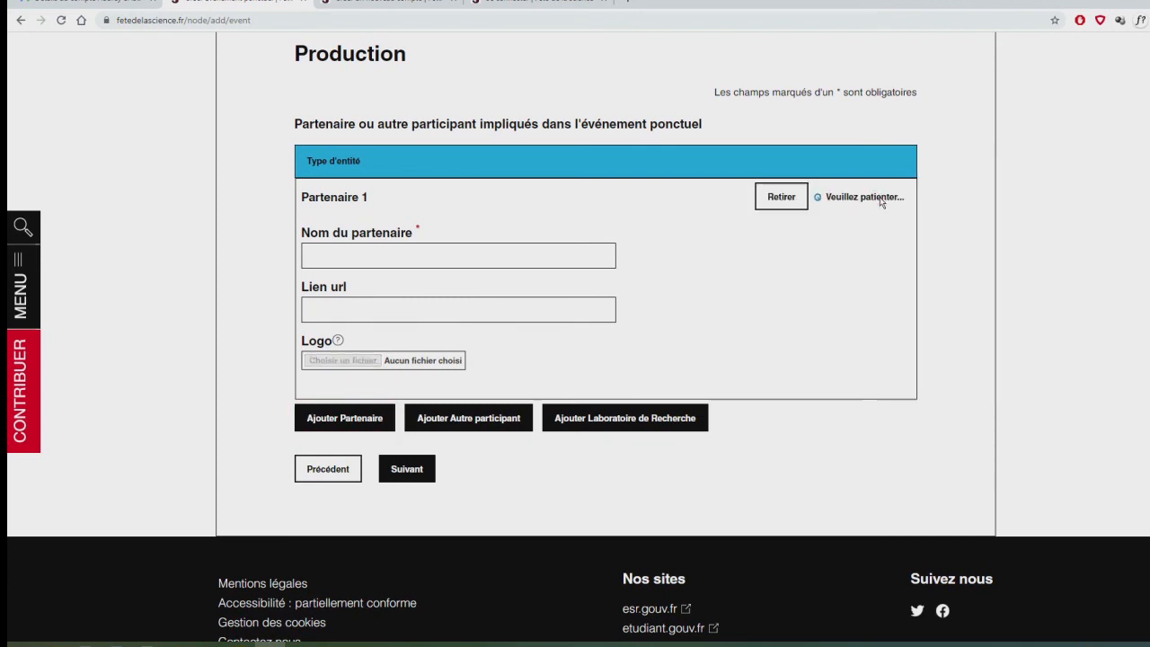
Add a Laboratoire de Recherche entry, search for "umr" in its Libellé, Sigle, and clear the search text.
{"action": "left_click", "coordinate": [646, 196]}
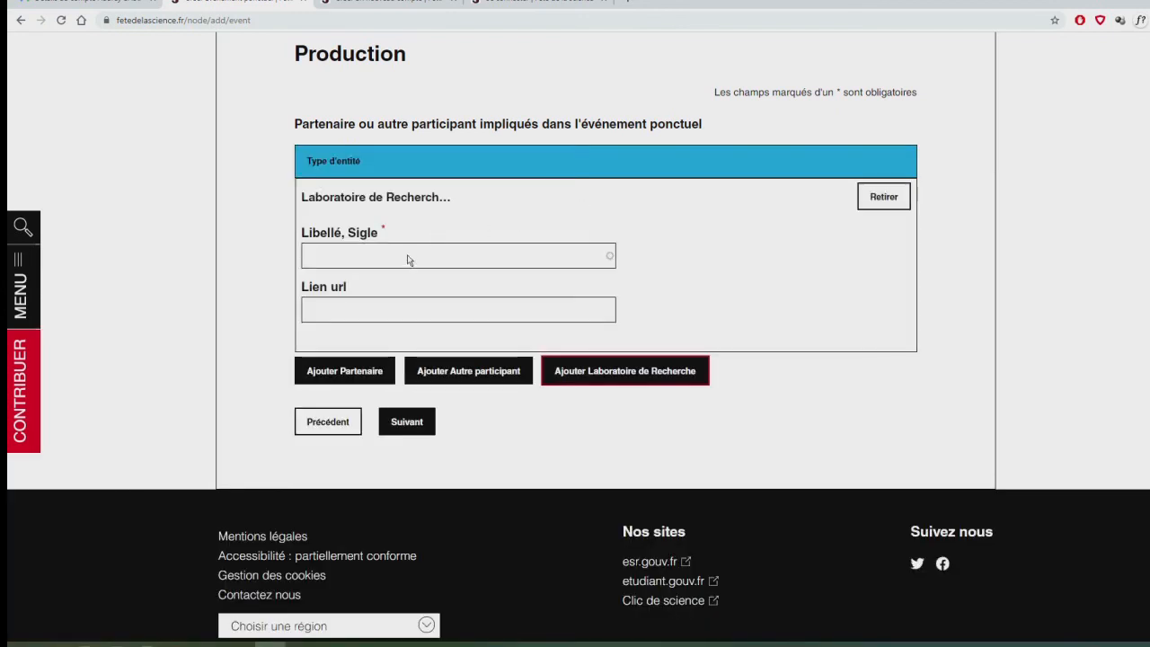
{"action": "left_click", "coordinate": [407, 262]}
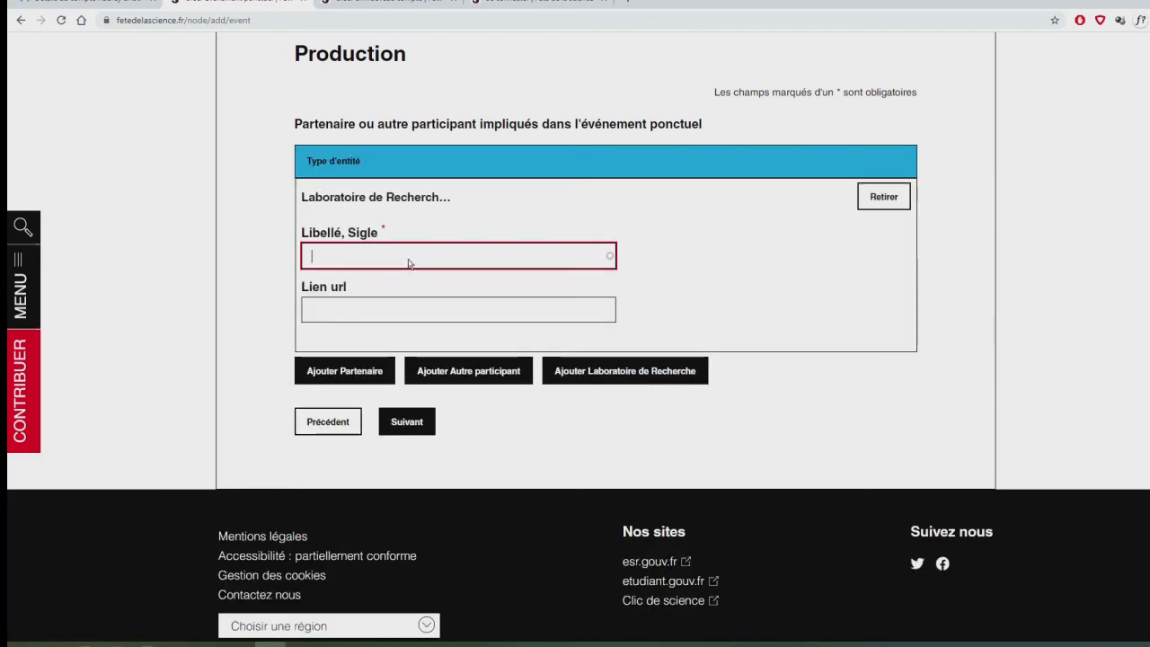
{"action": "type", "text": "um"}
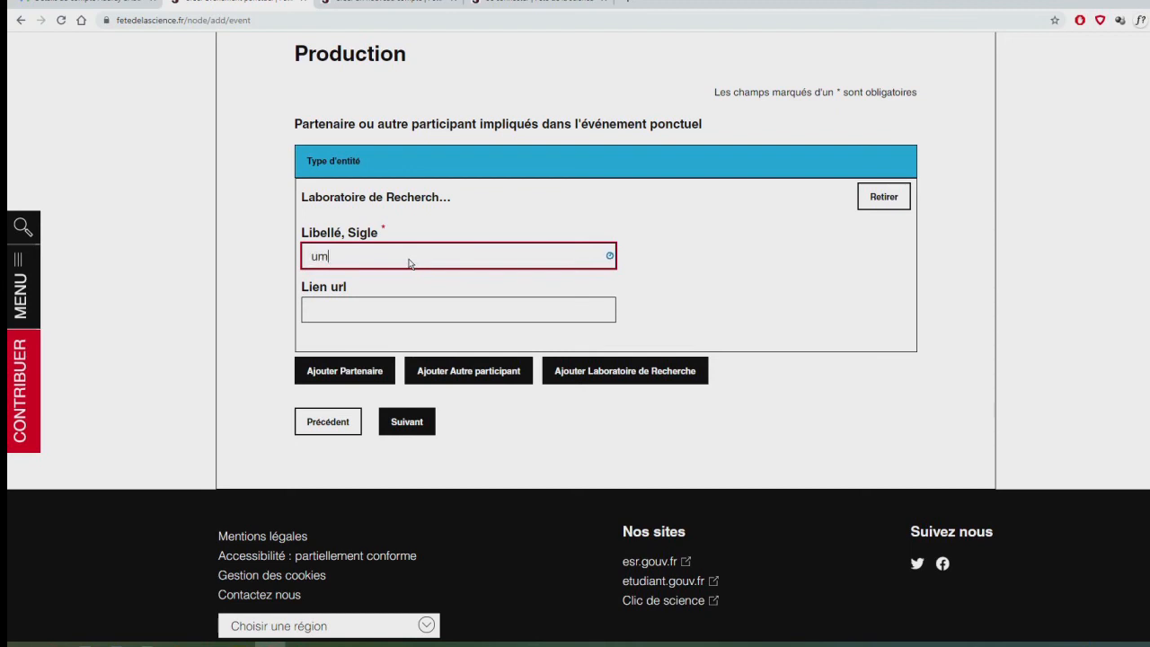
{"action": "type", "text": "r"}
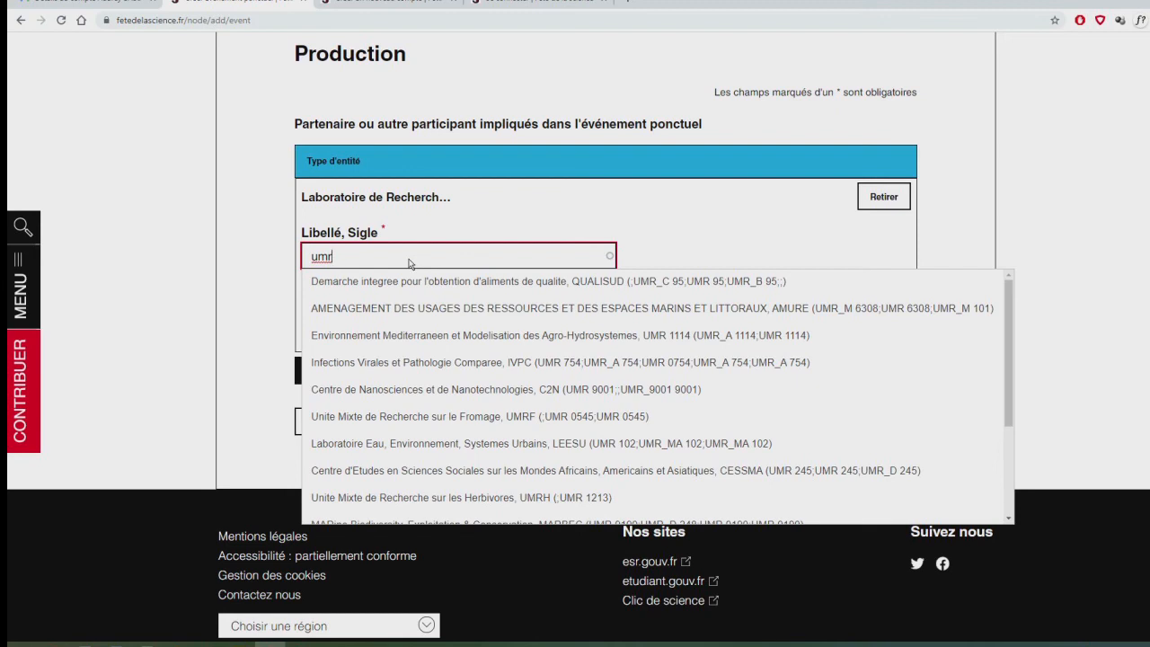
{"action": "key", "text": "BackSpace"}
{"action": "key", "text": "BackSpace"}
{"action": "key", "text": "BackSpace"}
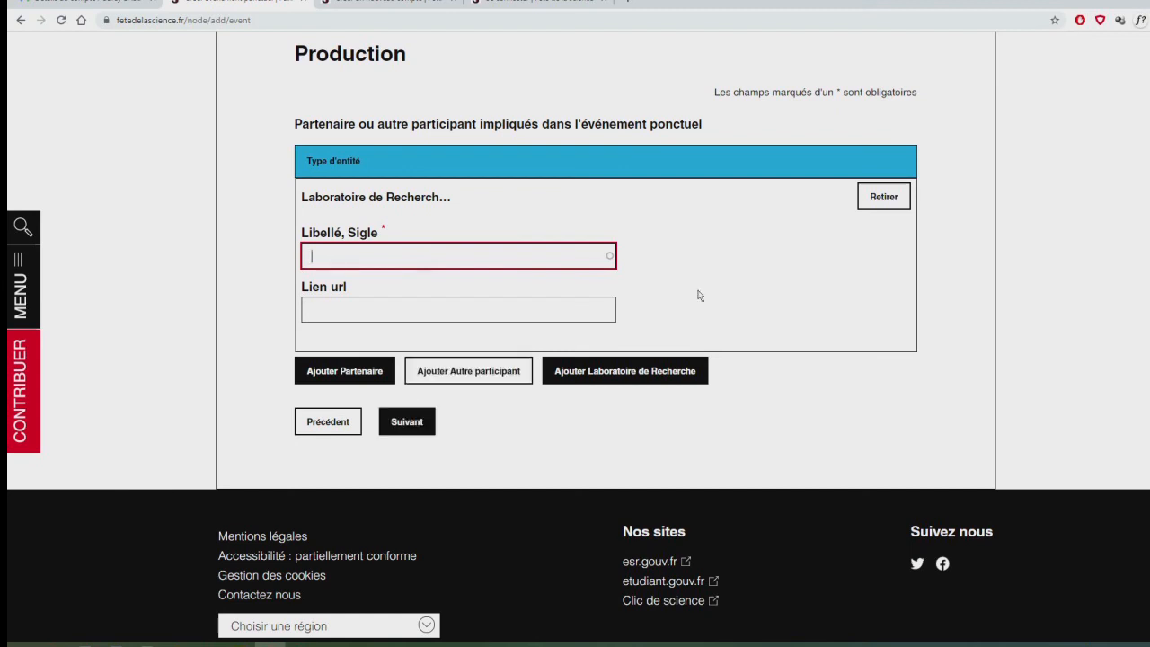
Remove the empty Laboratoire de Recherche entry and continue to the Evénement lié stage.
{"action": "left_click", "coordinate": [408, 426]}
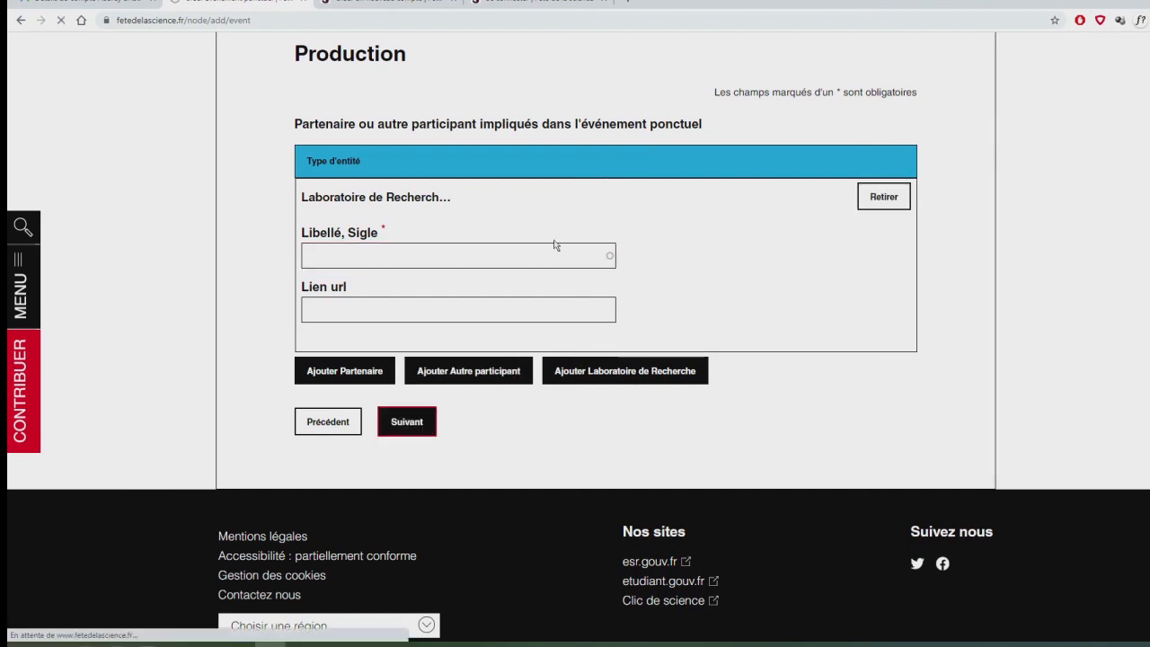
{"action": "scroll", "coordinate": [534, 362], "scroll_direction": "down", "scroll_amount": 3}
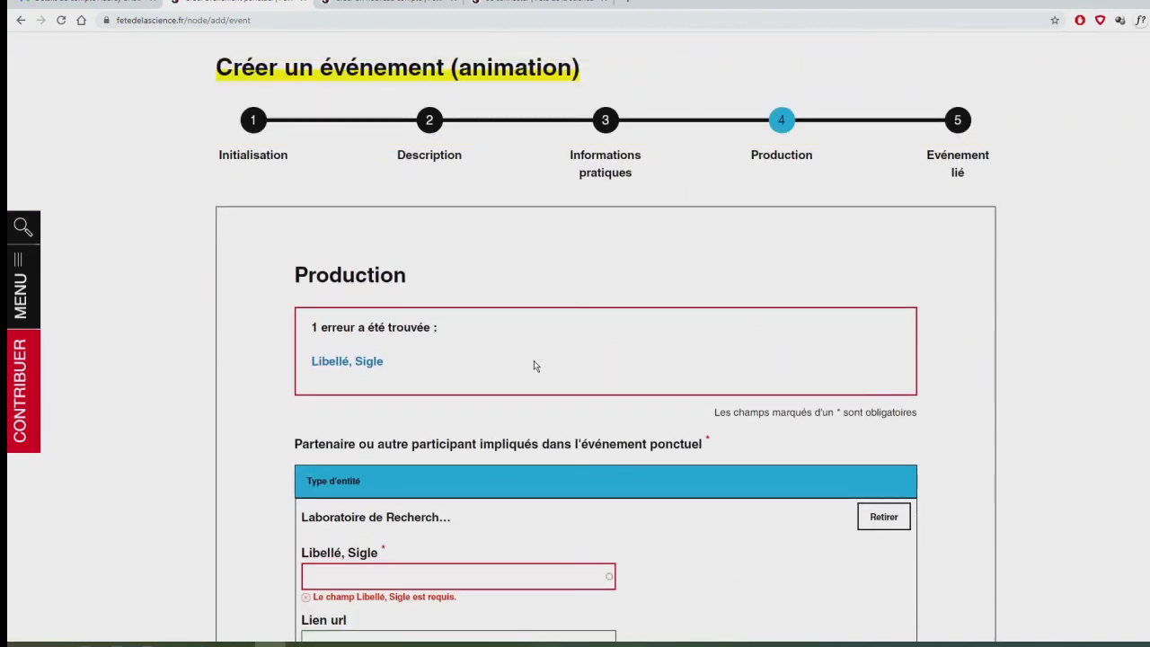
{"action": "scroll", "coordinate": [534, 366], "scroll_direction": "down", "scroll_amount": 3}
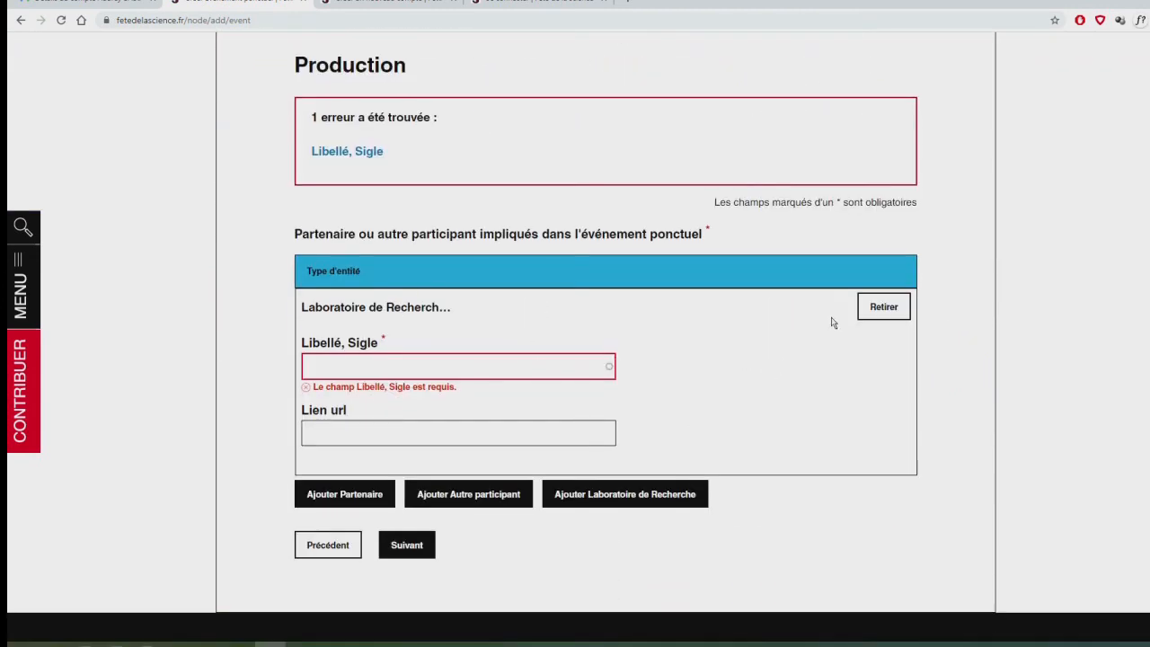
{"action": "left_click", "coordinate": [888, 308]}
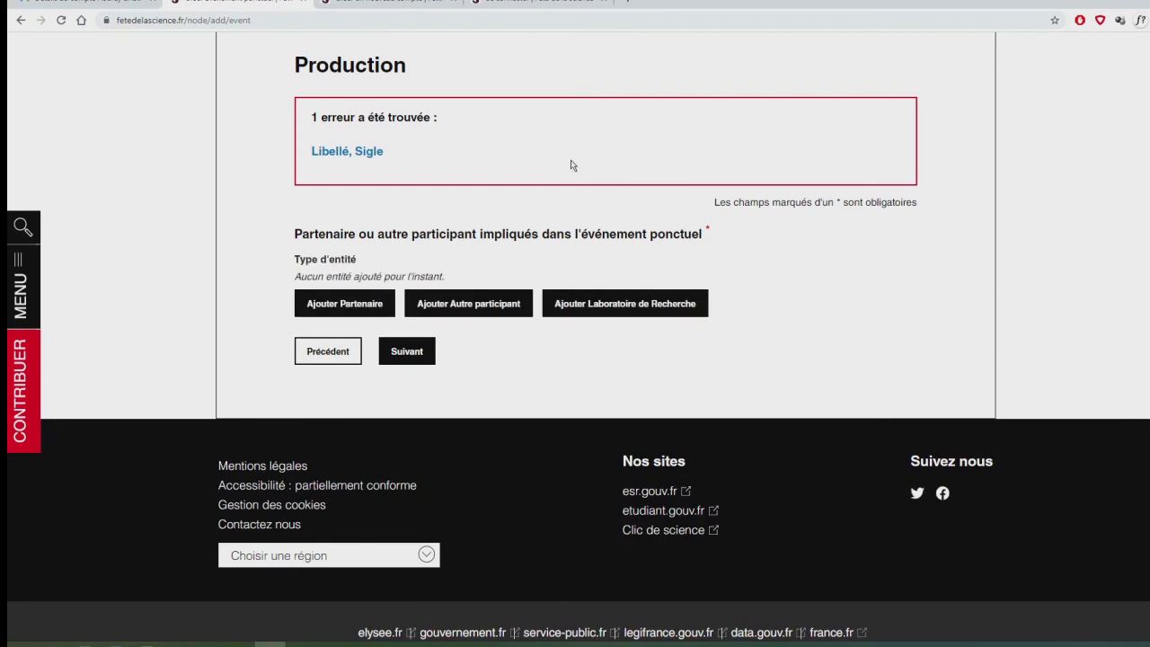
{"action": "left_click", "coordinate": [416, 354]}
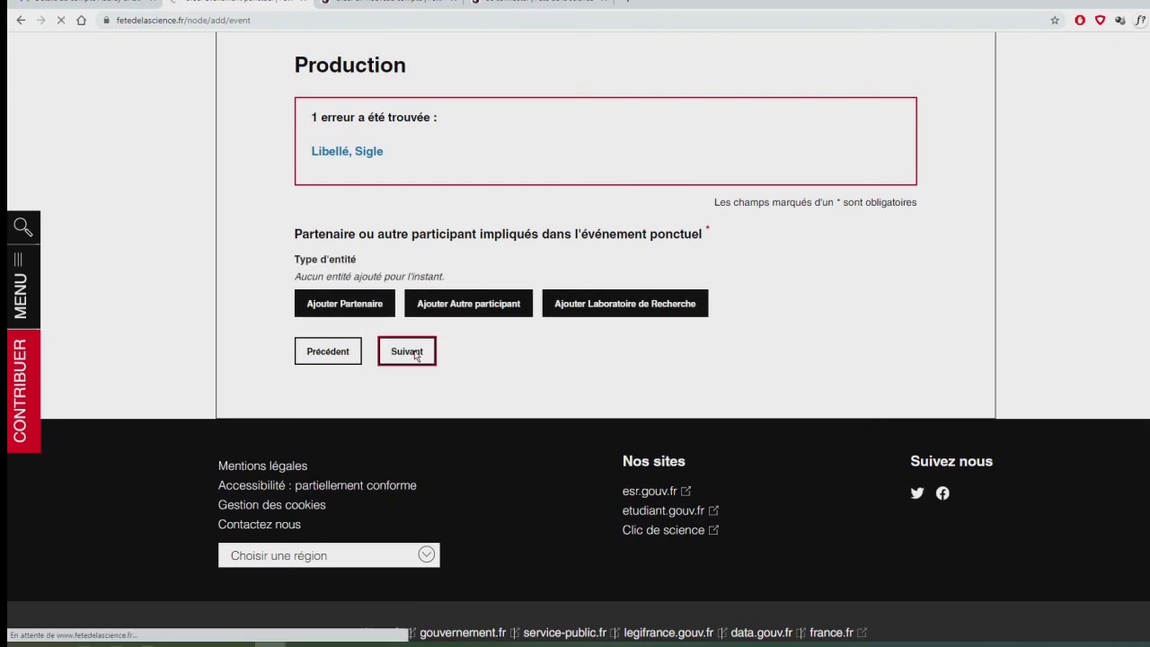
Mark the event as part of a multi-animations event and link it to Village des Sciences de Martinique 2021.
{"action": "scroll", "coordinate": [421, 335], "scroll_direction": "down", "scroll_amount": 2}
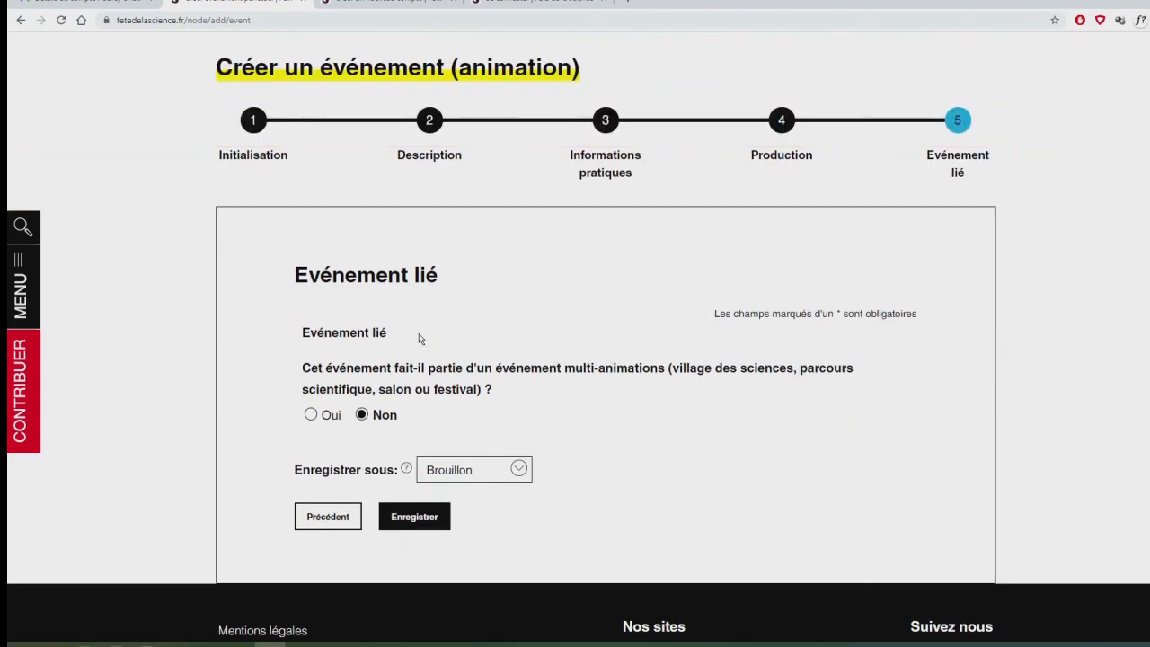
{"action": "left_click", "coordinate": [311, 414]}
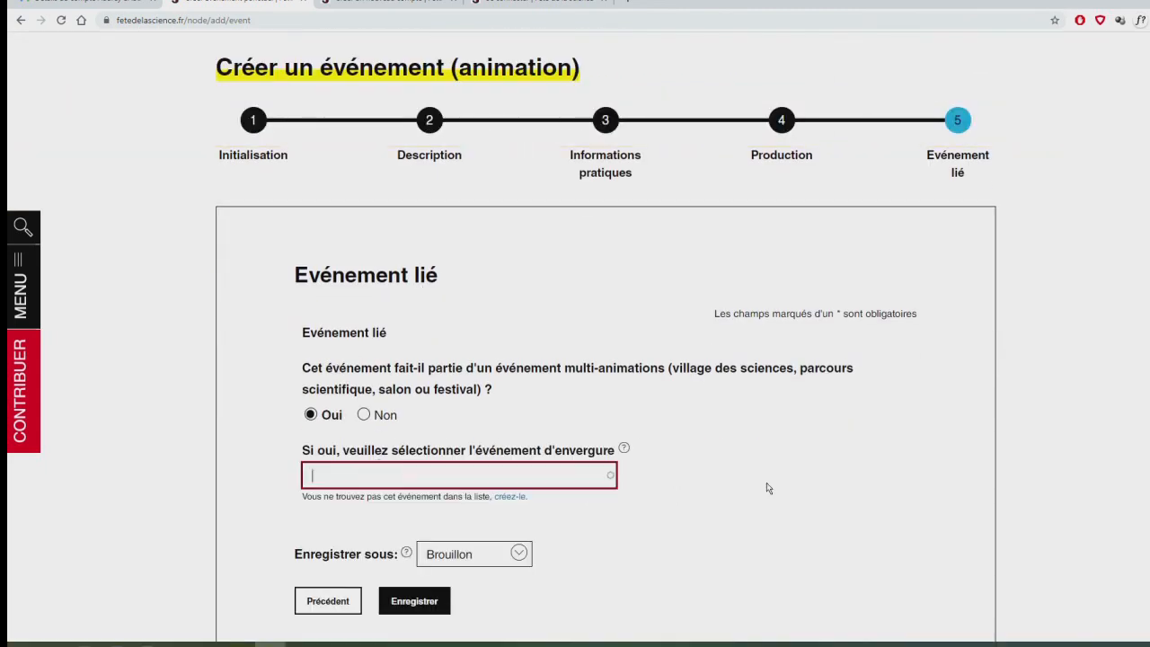
{"action": "type", "text": "Village des s"}
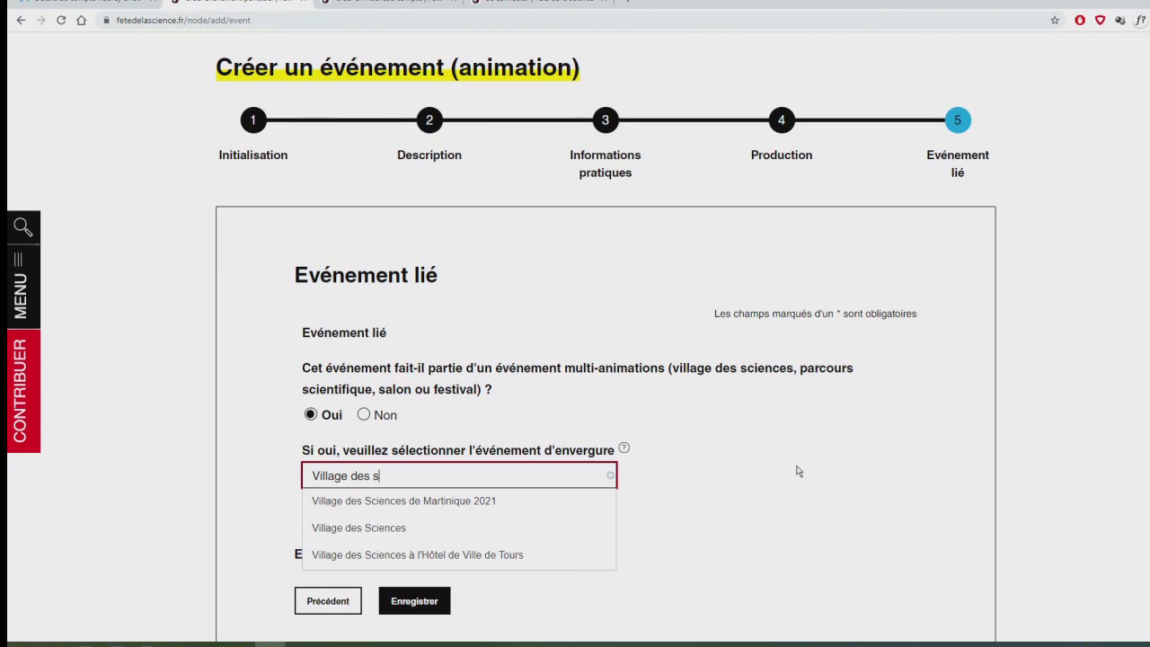
{"action": "left_click", "coordinate": [508, 509]}
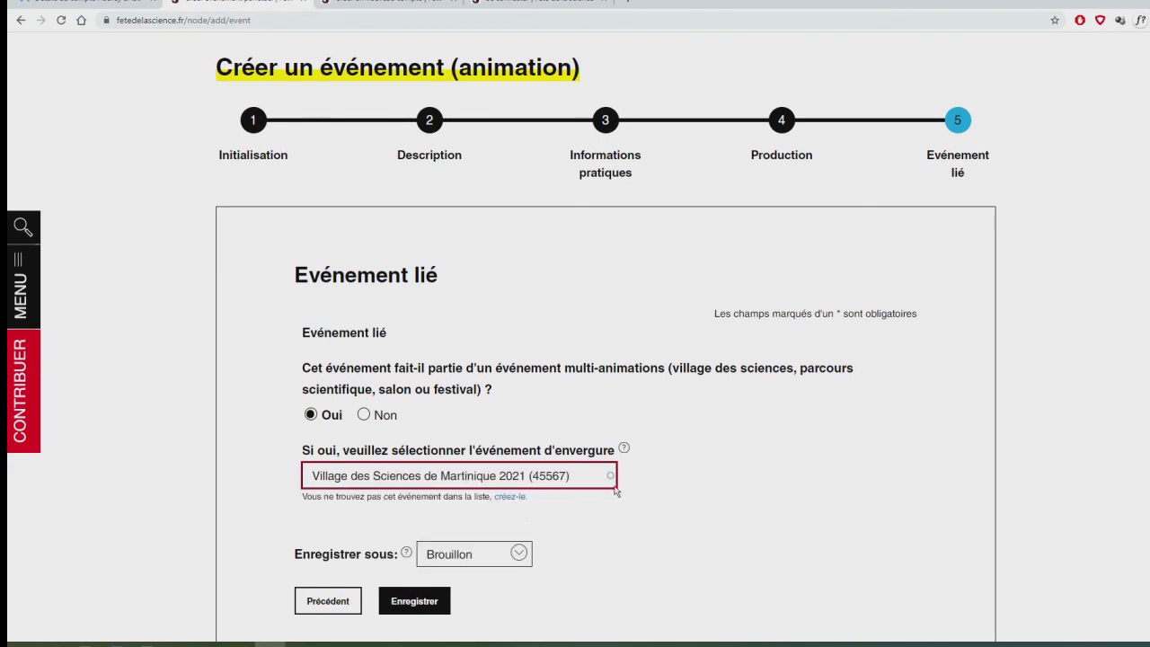
{"action": "scroll", "coordinate": [576, 496], "scroll_direction": "down", "scroll_amount": 3}
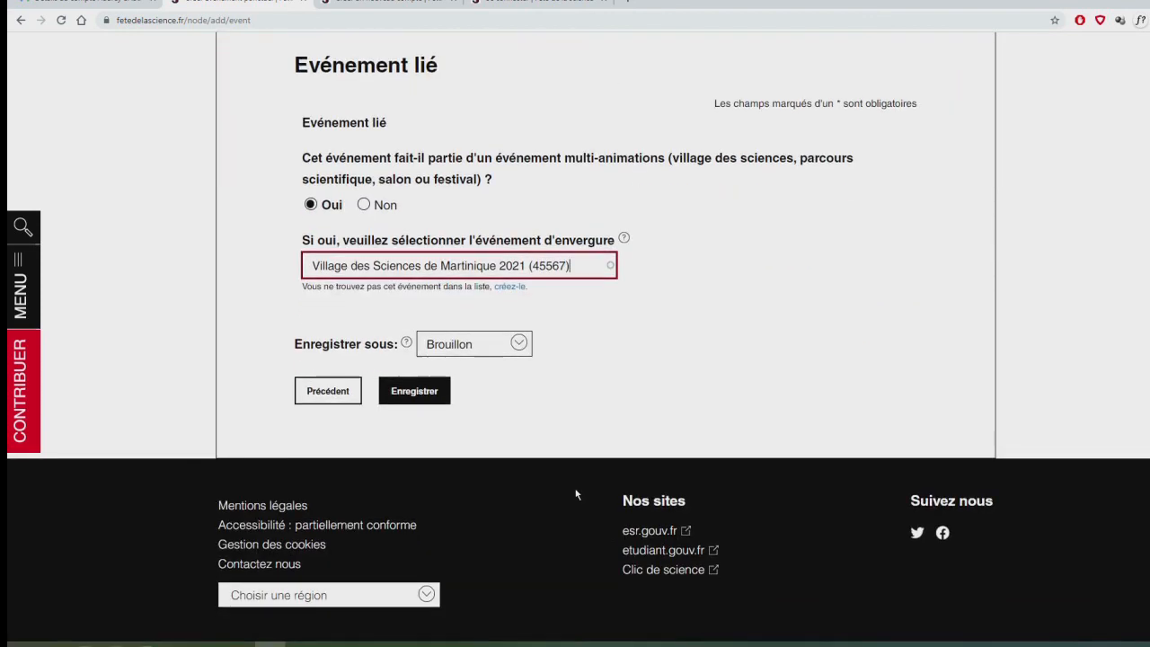
Keep Brouillon as the event's saving status and save the event.
{"action": "left_click", "coordinate": [522, 347]}
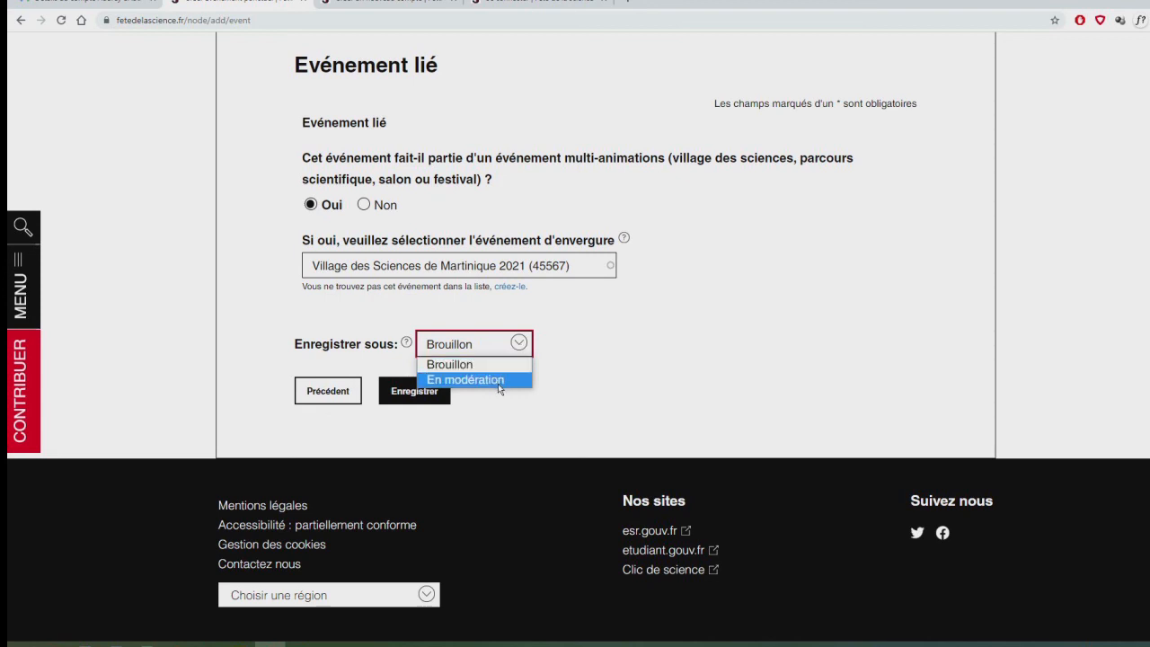
{"action": "left_click", "coordinate": [460, 421]}
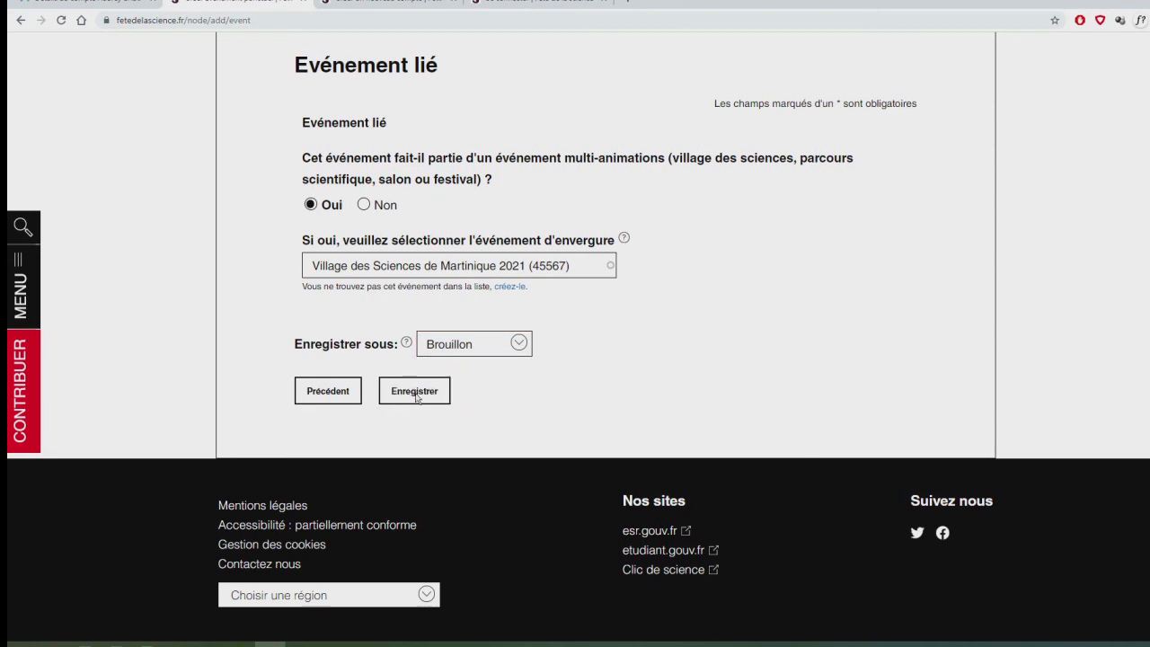
{"action": "left_click", "coordinate": [415, 393]}
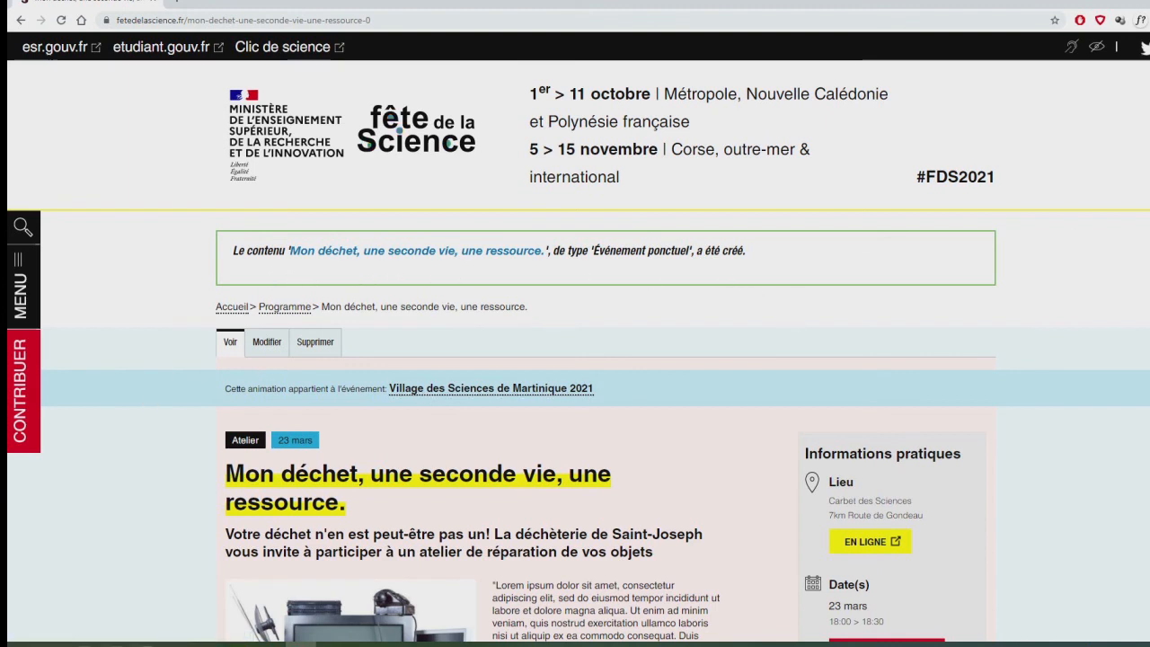
Review the saved event's page, including its description, themes, dates, reservation details, target audiences and capacity.
{"action": "scroll", "coordinate": [575, 359], "scroll_direction": "down", "scroll_amount": 2}
{"action": "scroll", "coordinate": [1119, 262], "scroll_direction": "down", "scroll_amount": 1}
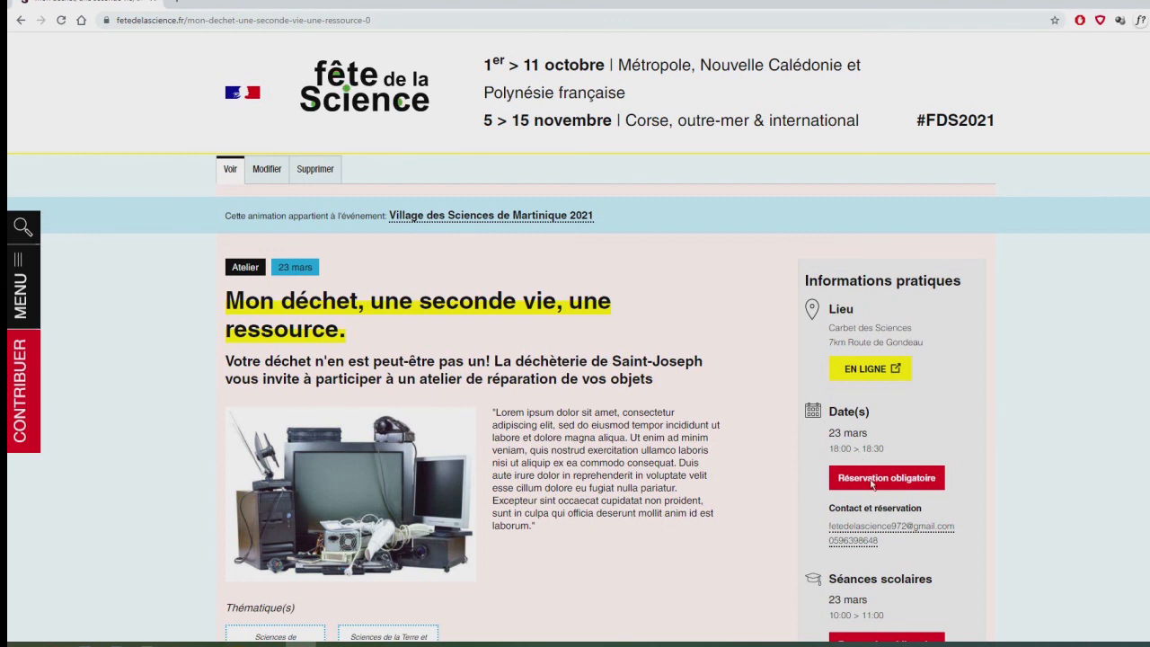
{"action": "scroll", "coordinate": [1133, 301], "scroll_direction": "down", "scroll_amount": 1}
{"action": "scroll", "coordinate": [1132, 302], "scroll_direction": "down", "scroll_amount": 2}
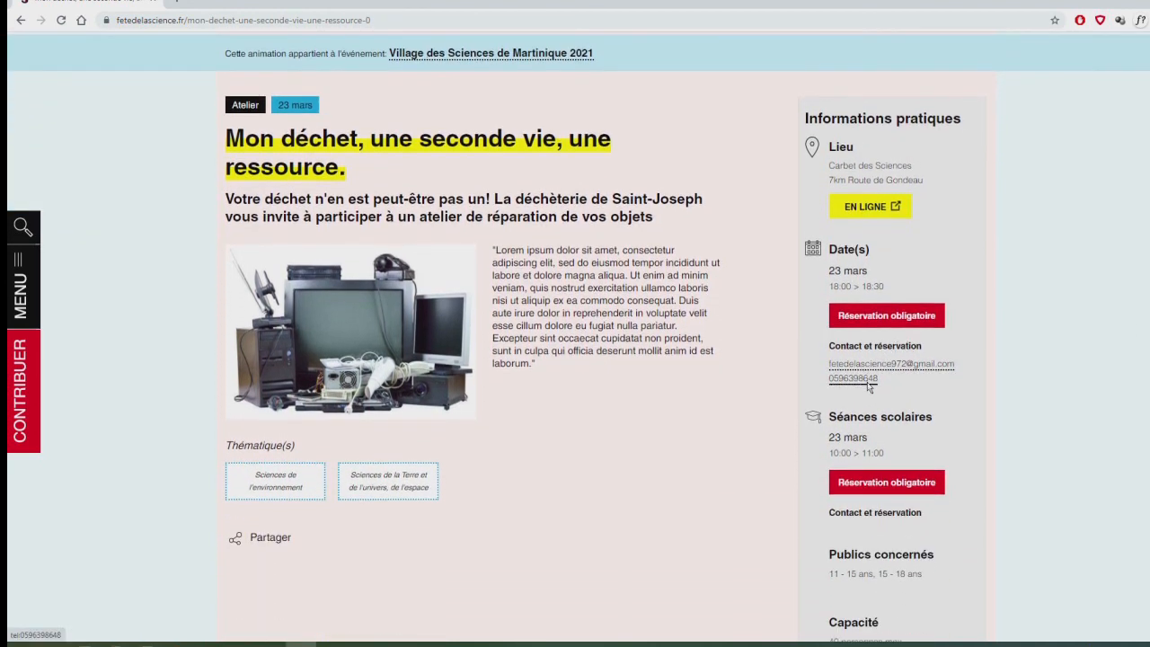
{"action": "scroll", "coordinate": [854, 450], "scroll_direction": "down", "scroll_amount": 1}
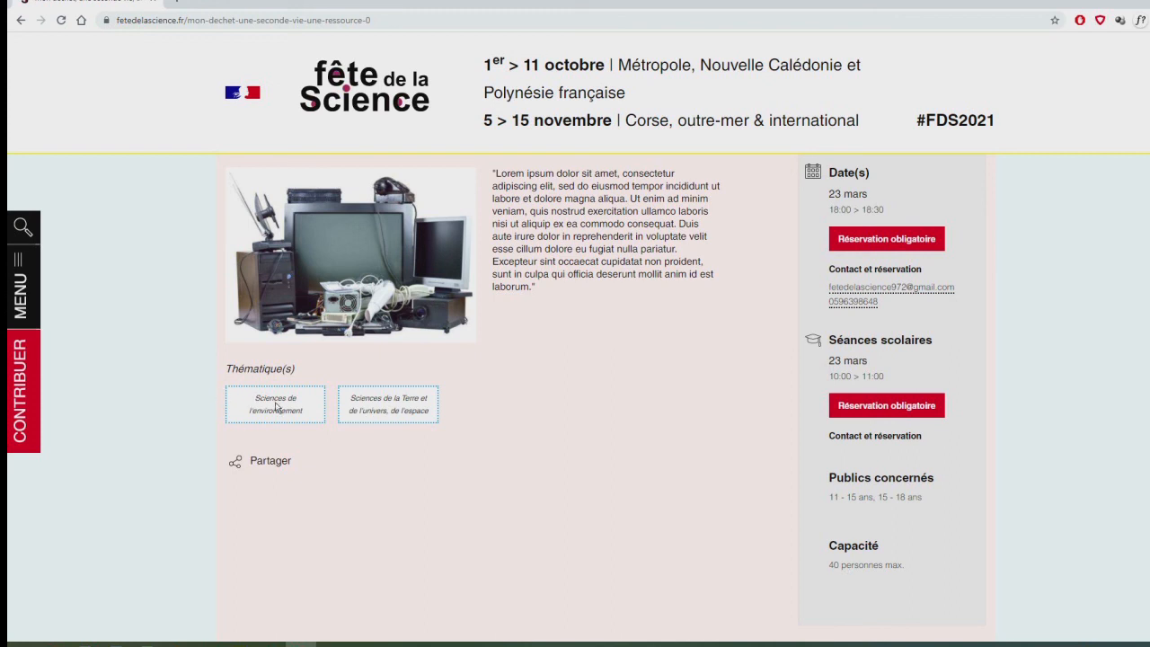
{"action": "scroll", "coordinate": [426, 410], "scroll_direction": "up", "scroll_amount": 5}
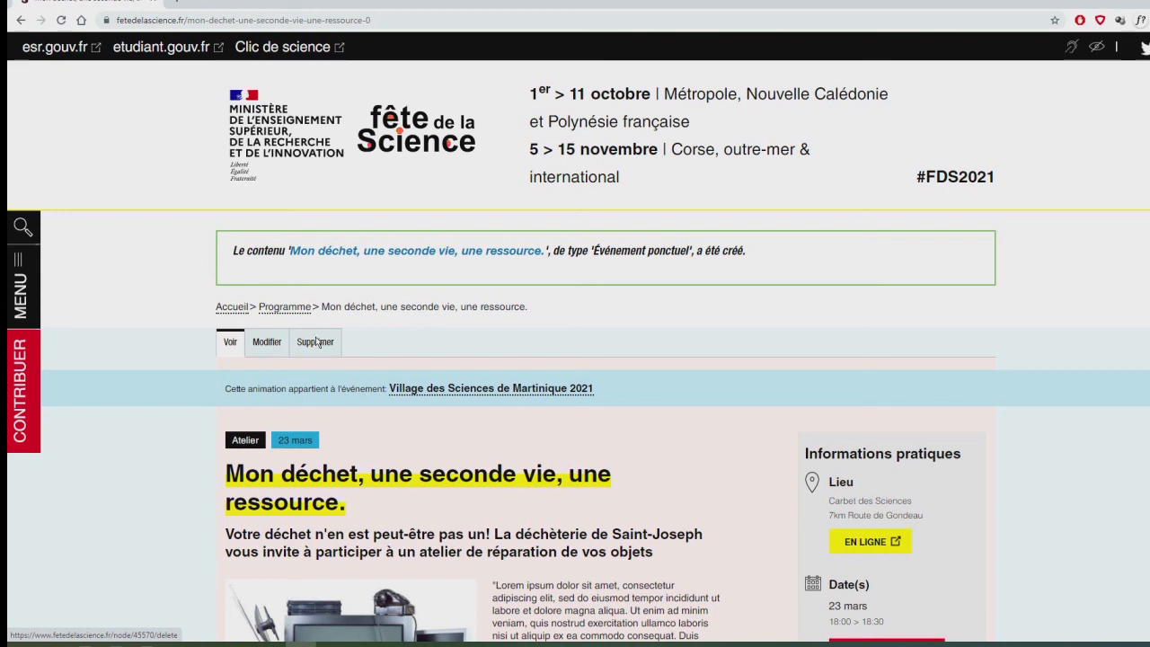
Open the event's edit form, go from it to the Tableau de bord, and view the operations available for the event.
{"action": "left_click", "coordinate": [268, 343]}
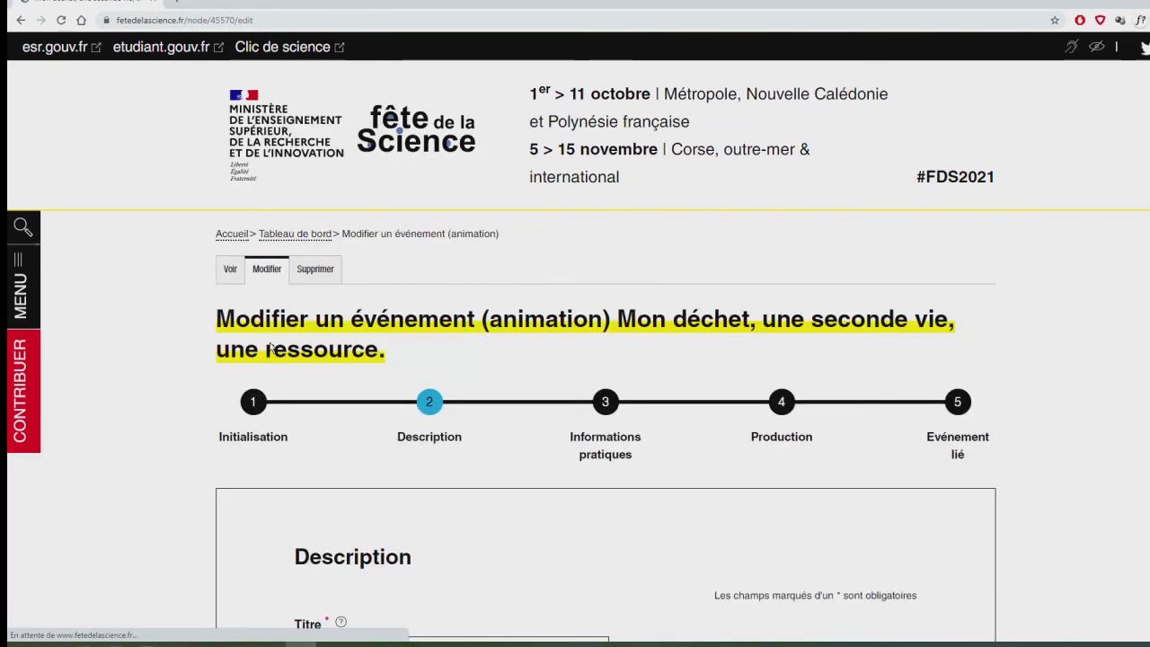
{"action": "left_click", "coordinate": [312, 236]}
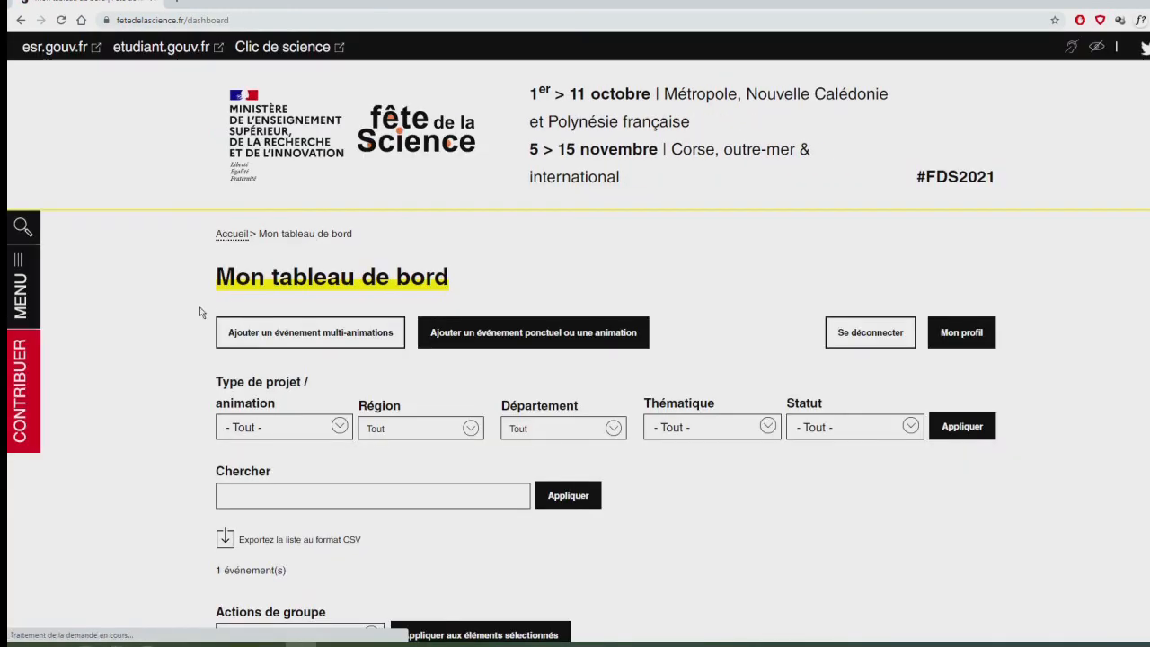
{"action": "scroll", "coordinate": [179, 317], "scroll_direction": "down", "scroll_amount": 1}
{"action": "scroll", "coordinate": [177, 316], "scroll_direction": "down", "scroll_amount": 2}
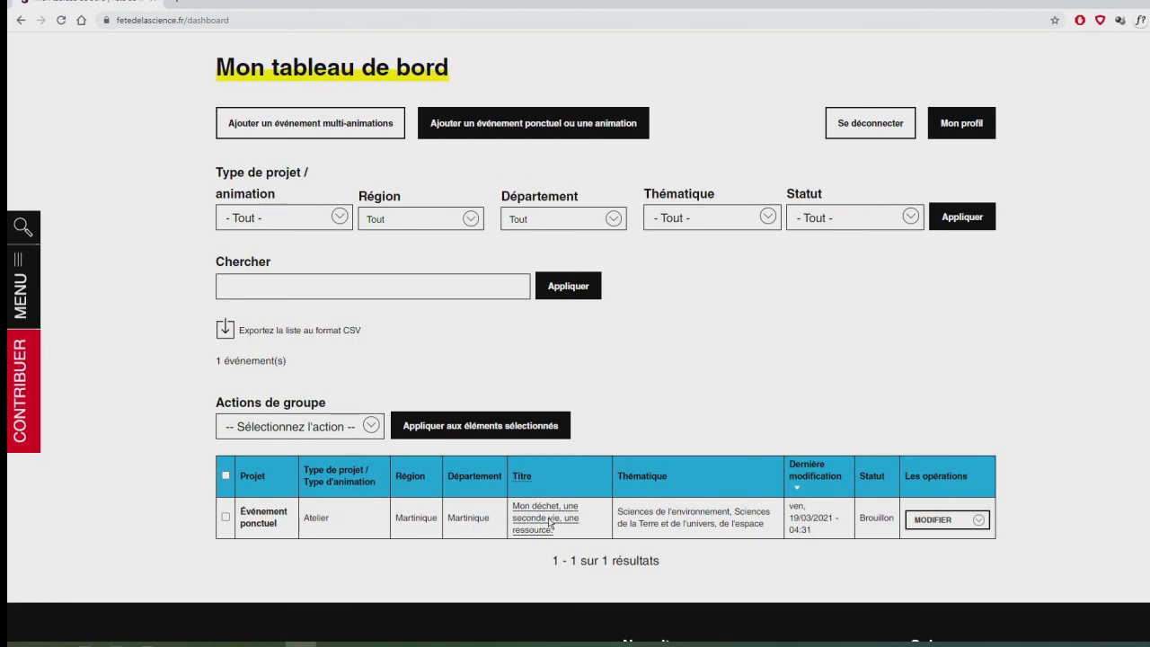
{"action": "left_click", "coordinate": [978, 521]}
{"action": "scroll", "coordinate": [966, 504], "scroll_direction": "down", "scroll_amount": 2}
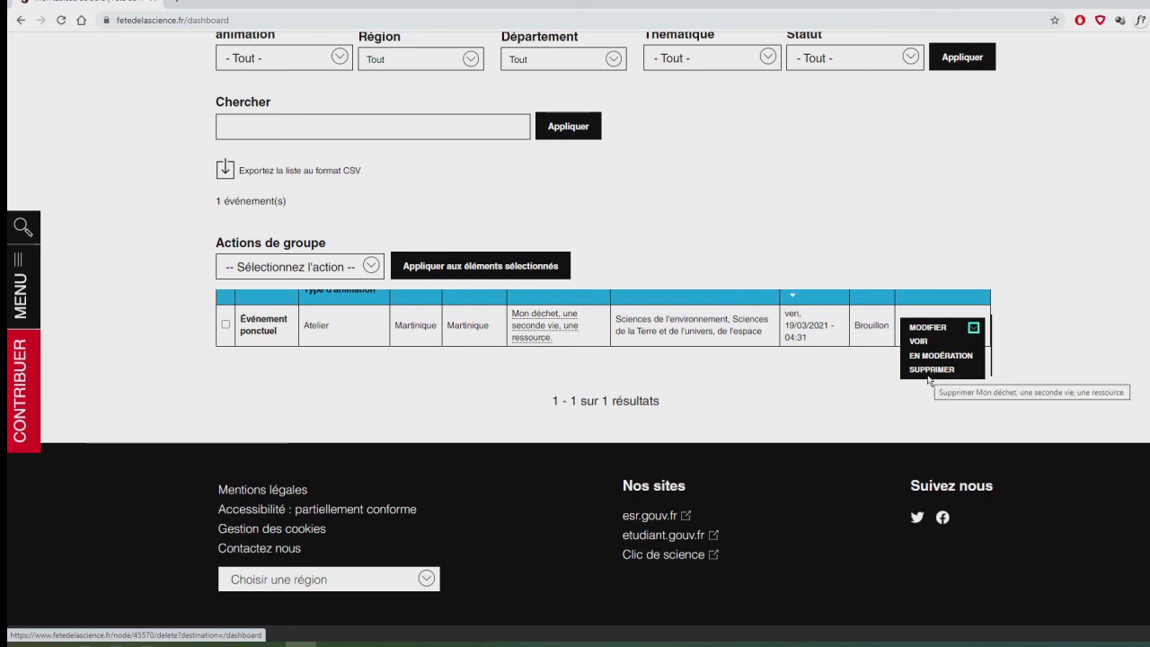
Select the event in the dashboard list and view the available group actions without choosing one.
{"action": "left_click", "coordinate": [377, 265]}
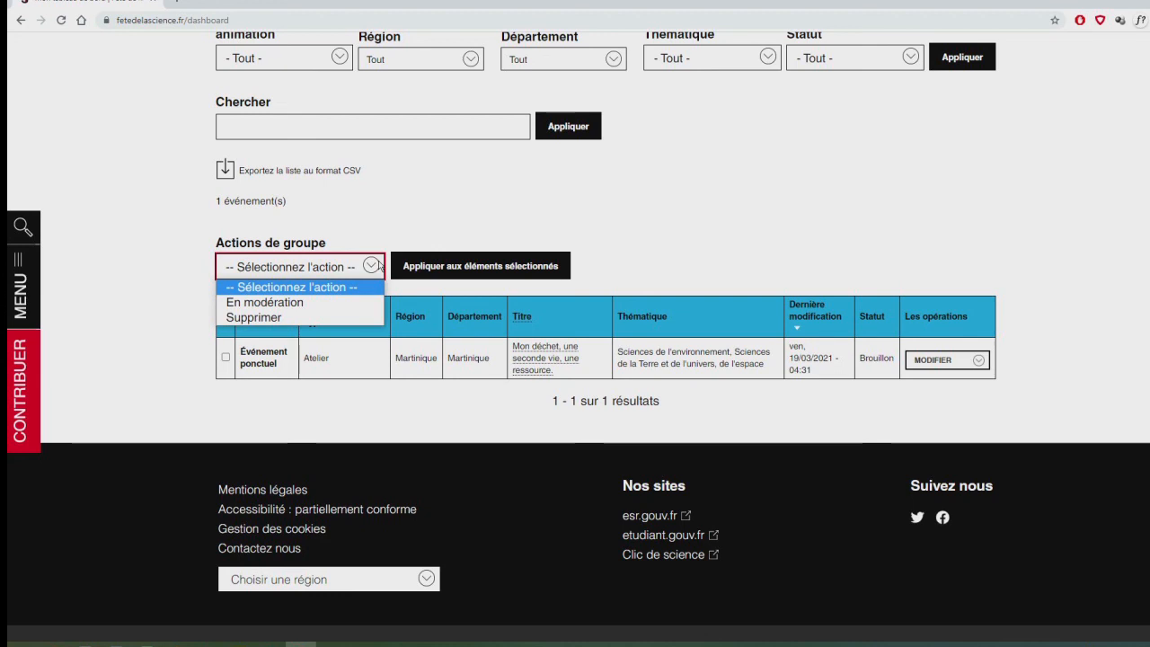
{"action": "left_click", "coordinate": [226, 362]}
{"action": "left_click", "coordinate": [226, 359]}
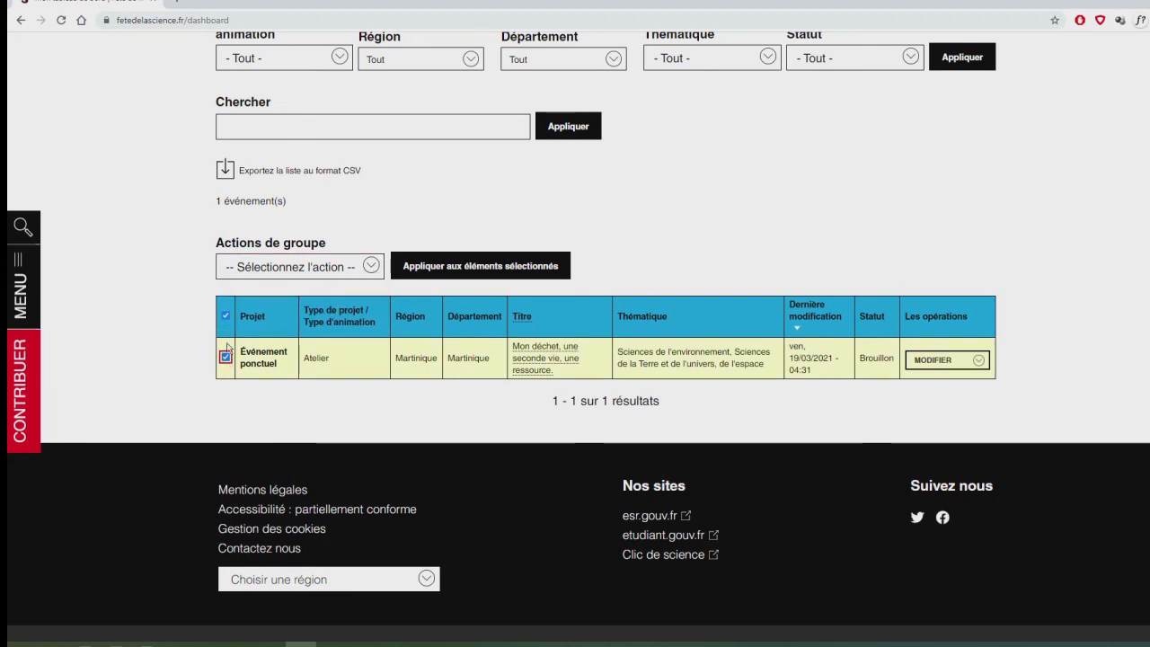
{"action": "left_click", "coordinate": [375, 270]}
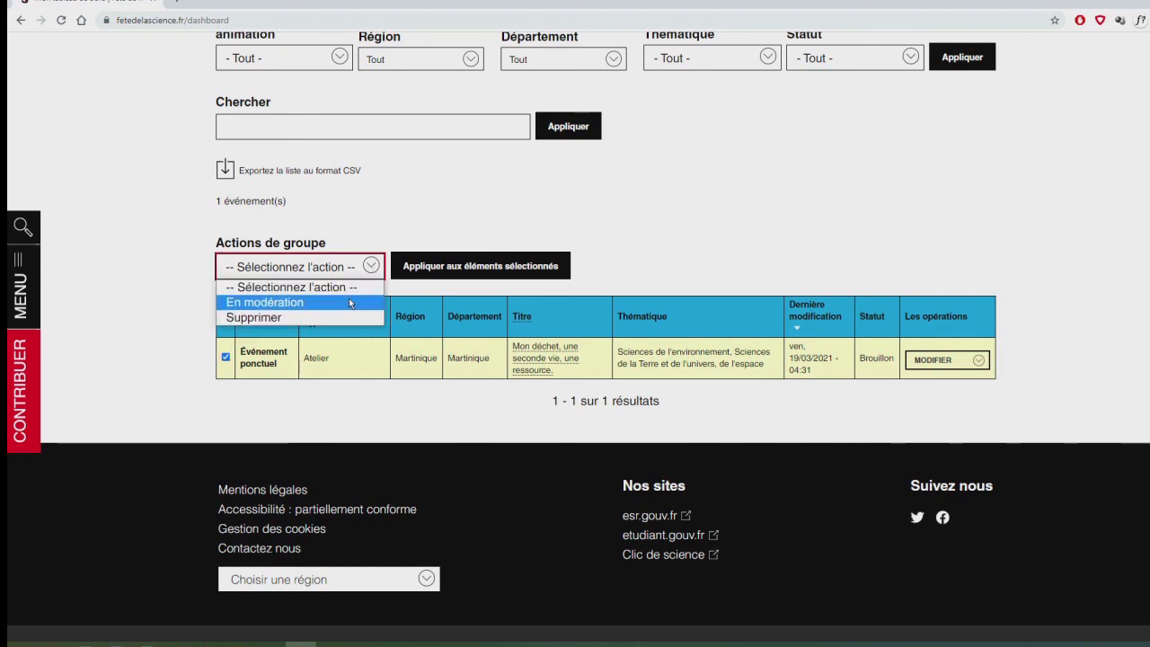
{"action": "left_click", "coordinate": [468, 214]}
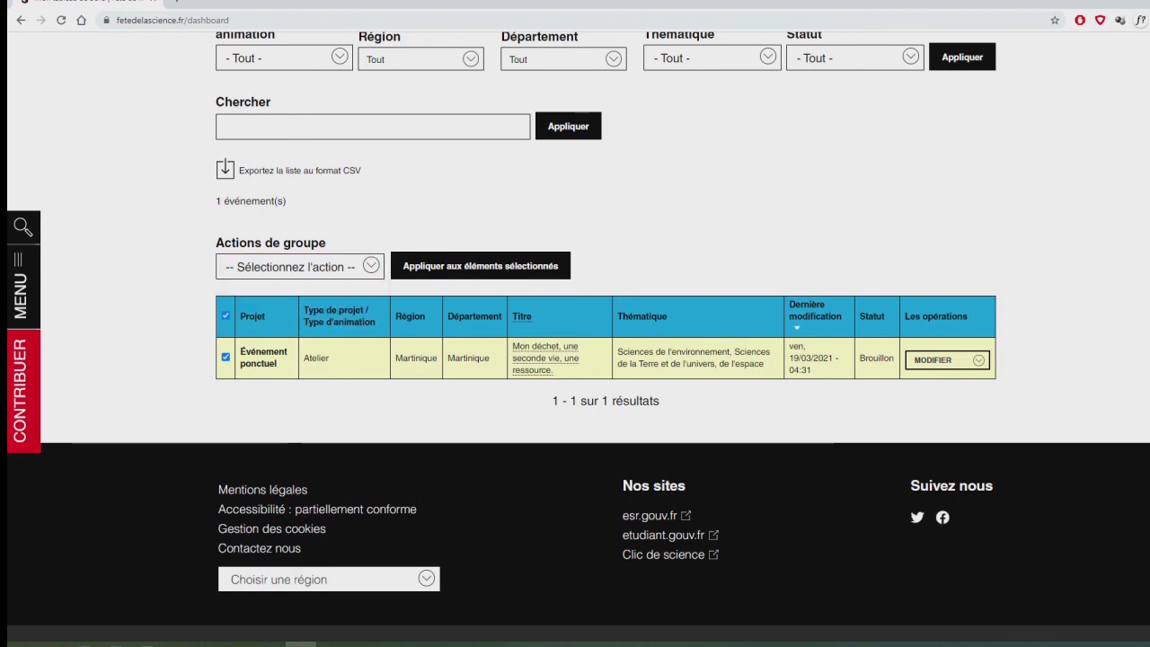
{"action": "scroll", "coordinate": [806, 205], "scroll_direction": "up", "scroll_amount": 3}
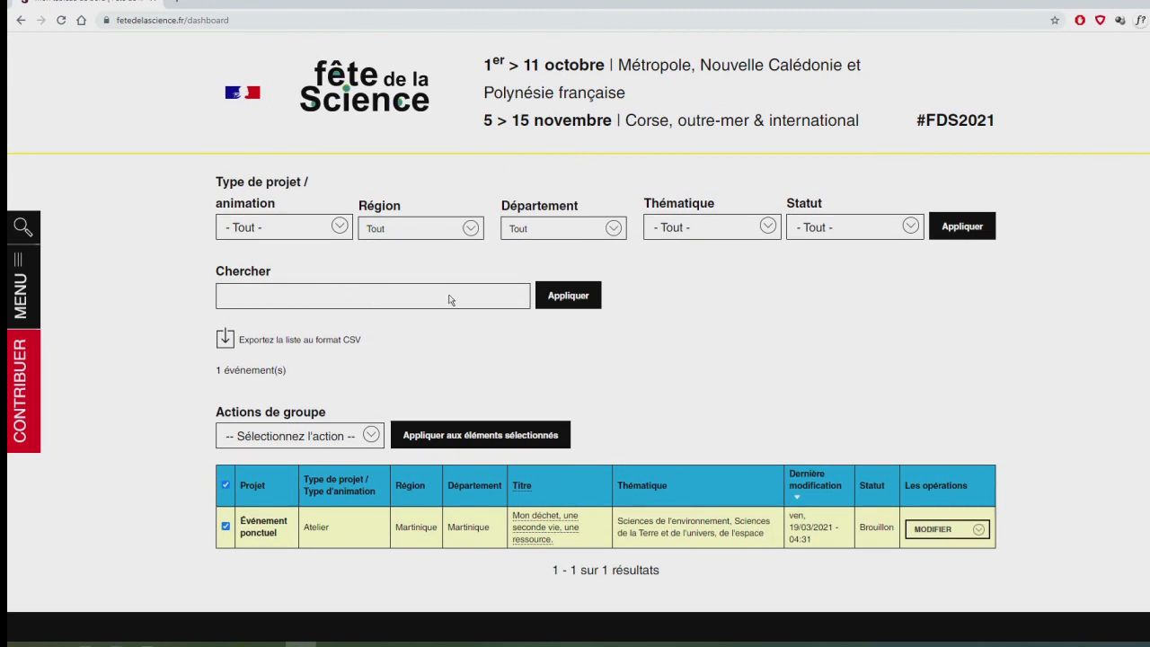
{"action": "scroll", "coordinate": [450, 299], "scroll_direction": "up", "scroll_amount": 3}
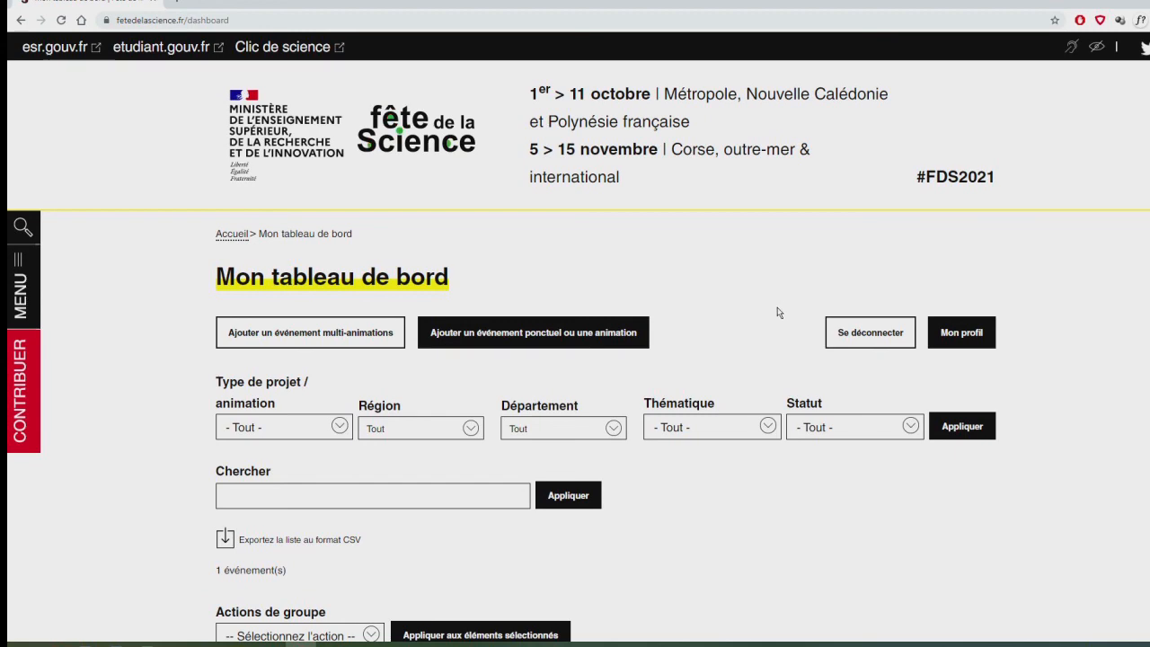
{"action": "scroll", "coordinate": [766, 358], "scroll_direction": "down", "scroll_amount": 3}
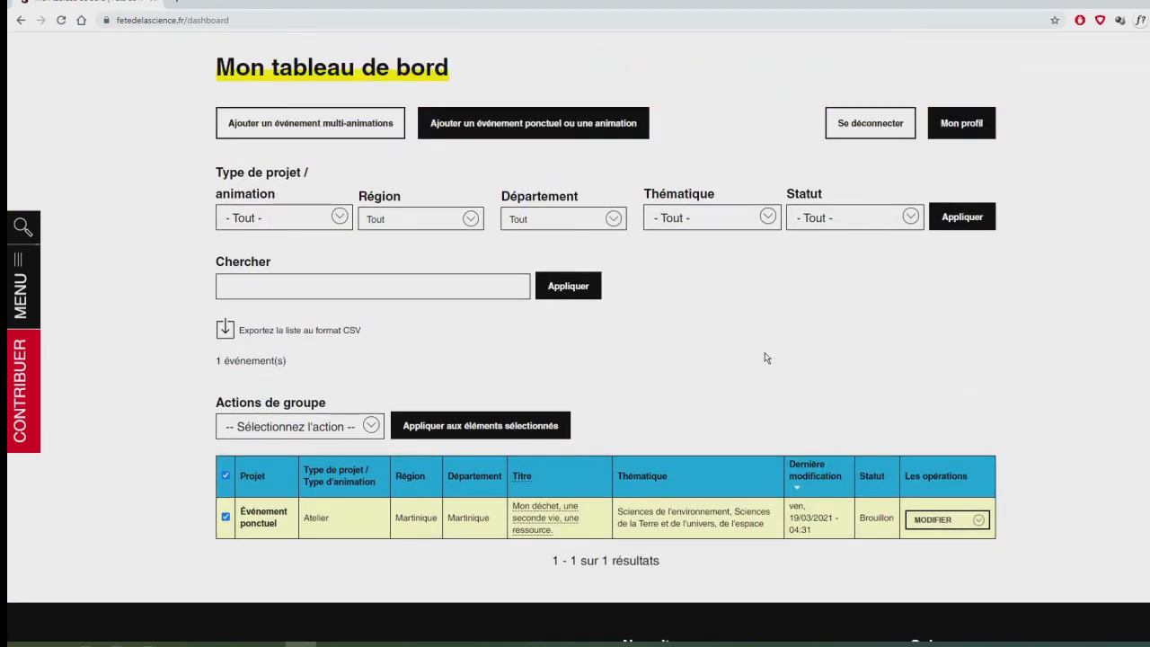
{"action": "scroll", "coordinate": [766, 358], "scroll_direction": "up", "scroll_amount": 3}
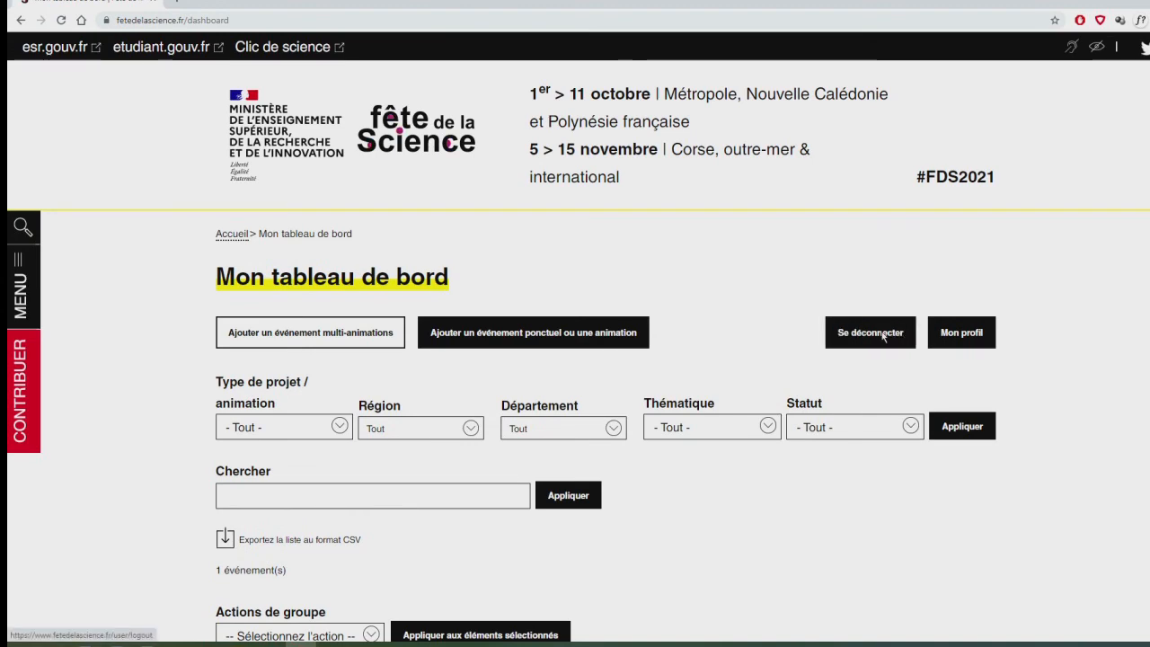